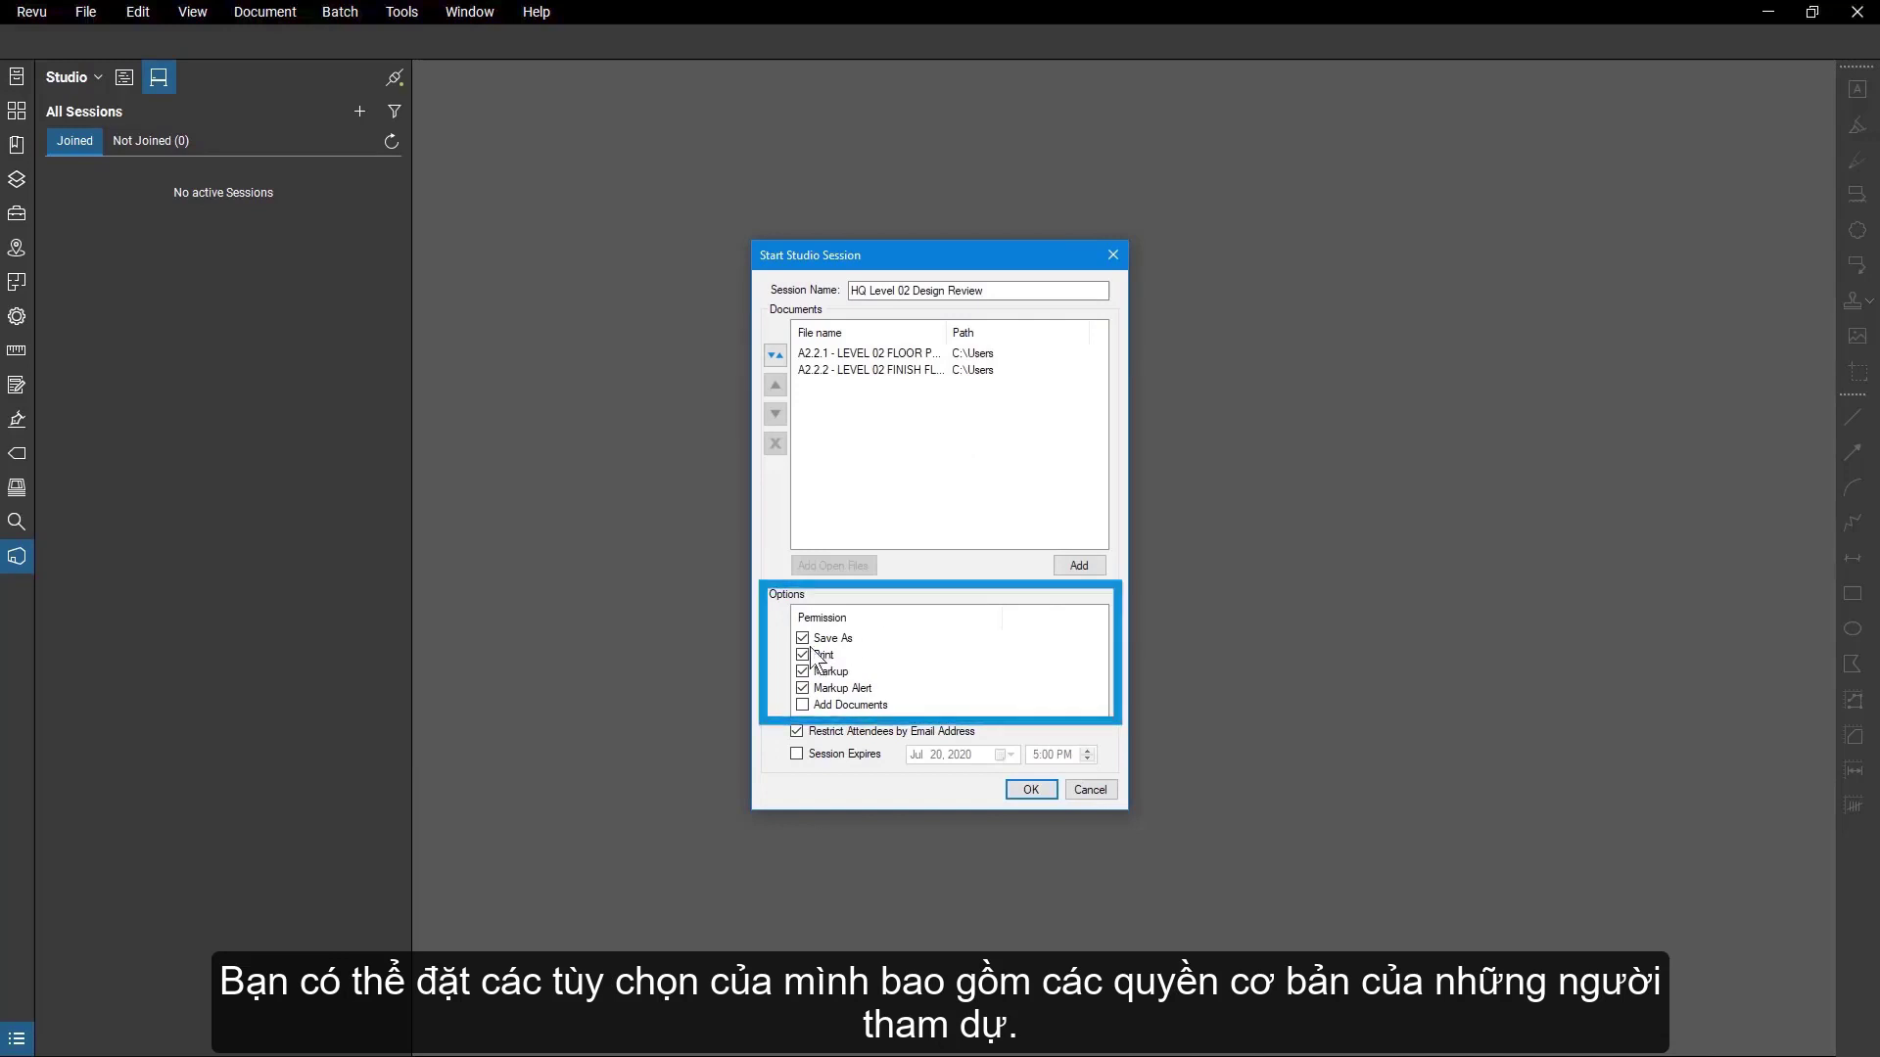
Remove the Print permission and start the HQ Level 02 Design Review session.
left_click(803, 655)
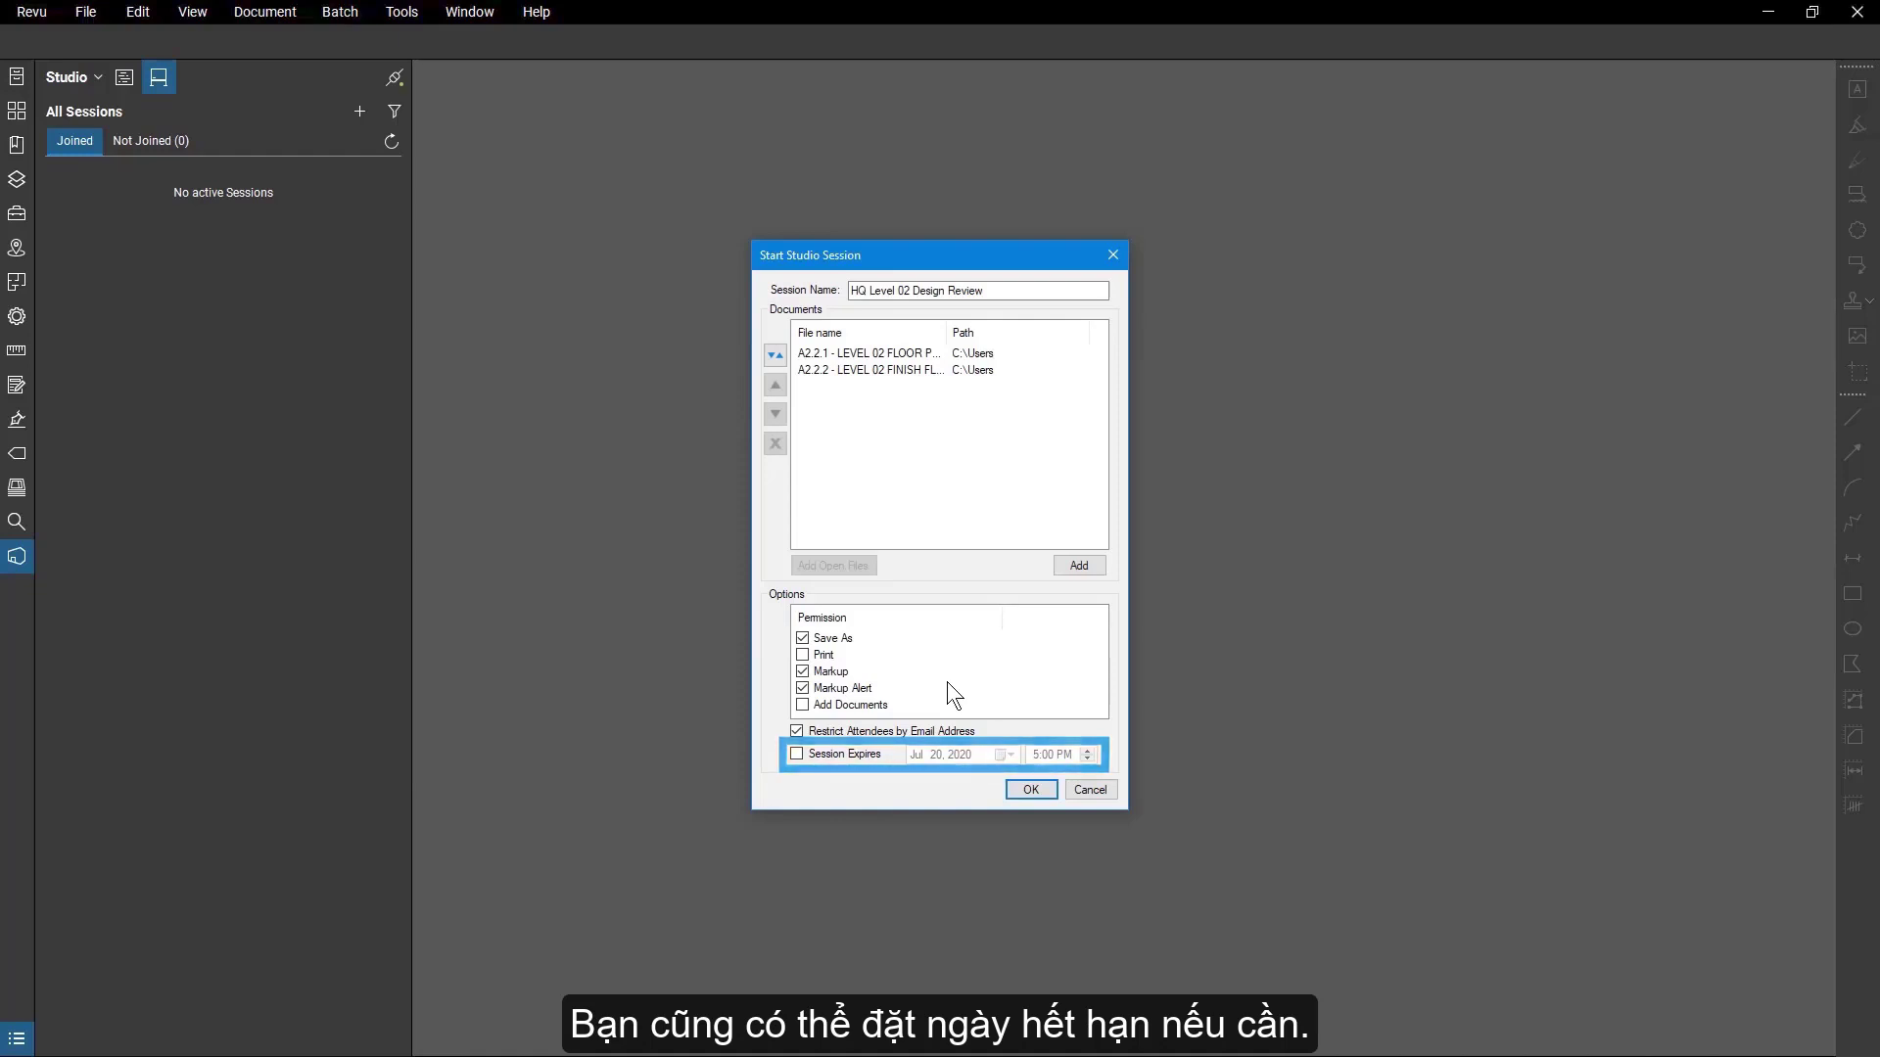
left_click(1036, 788)
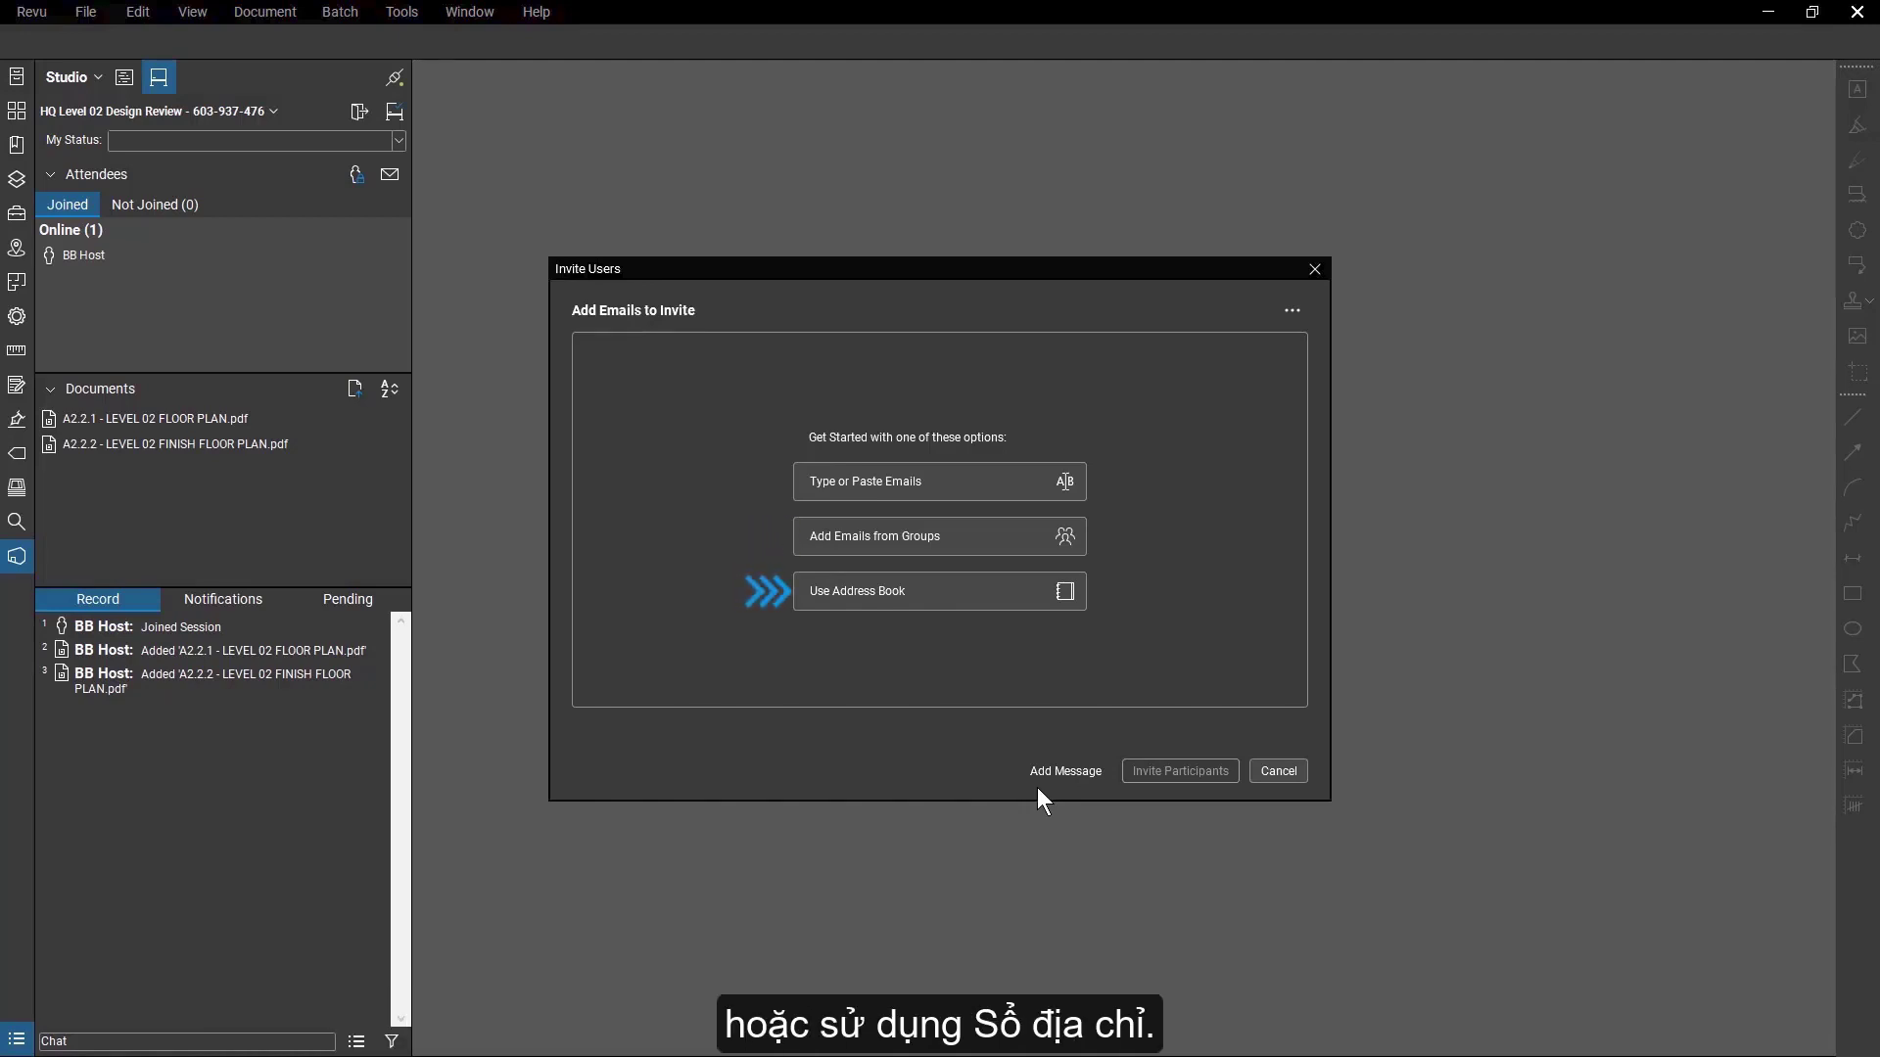
Paste the architect's and electrical partner's e-mail addresses and include them in the invitation list.
left_click(983, 484)
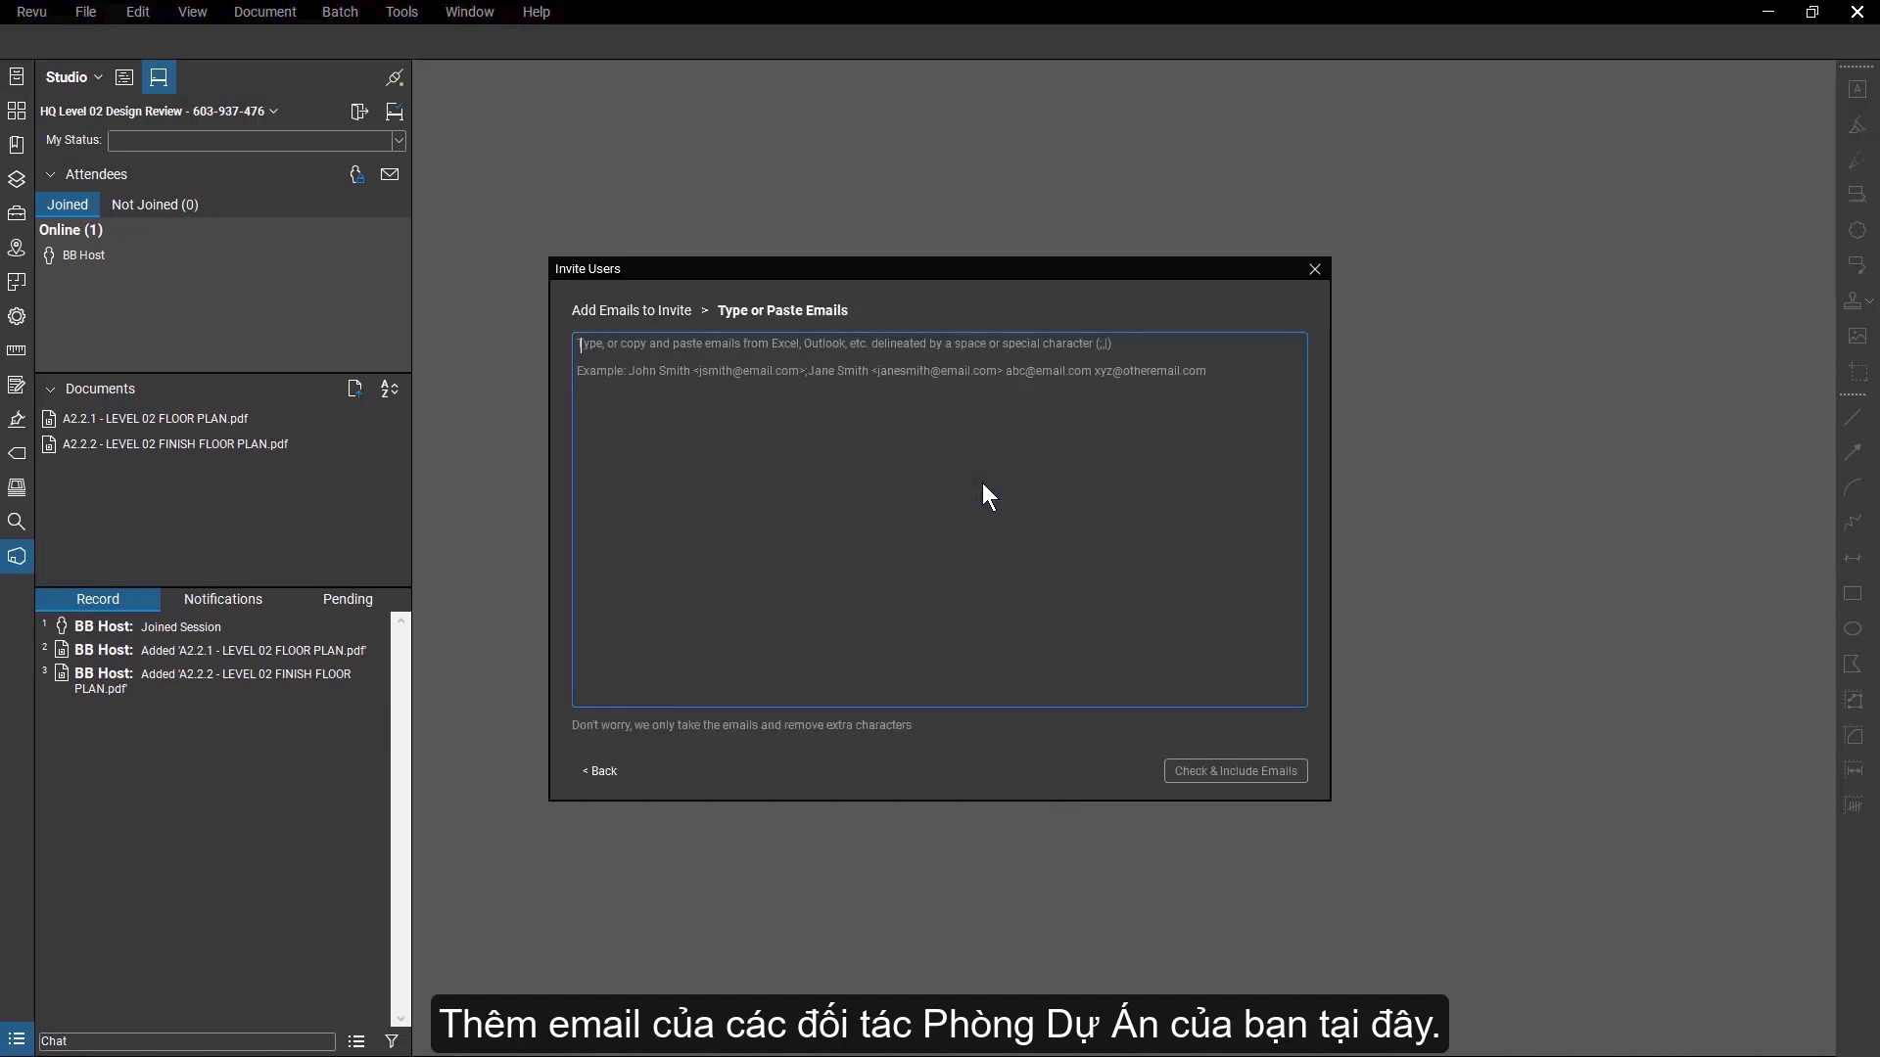
key("ctrl+v")
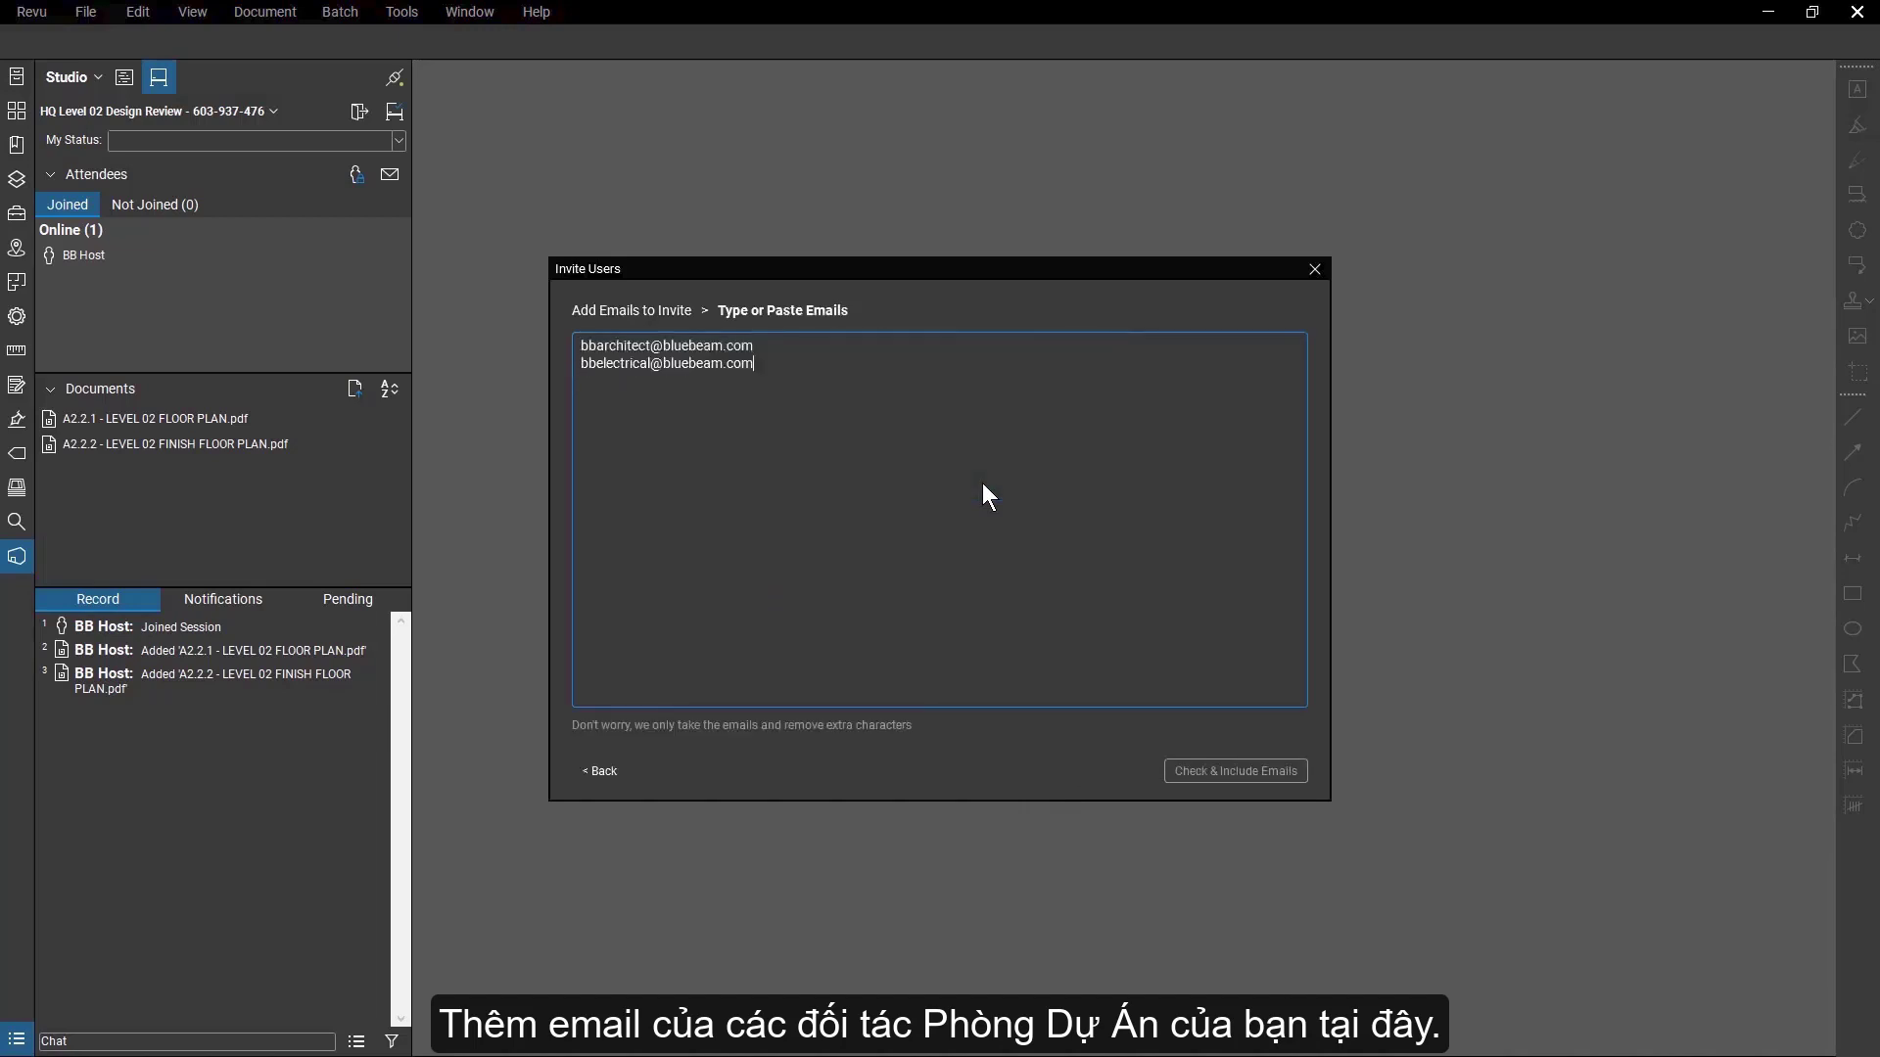
left_click(1263, 780)
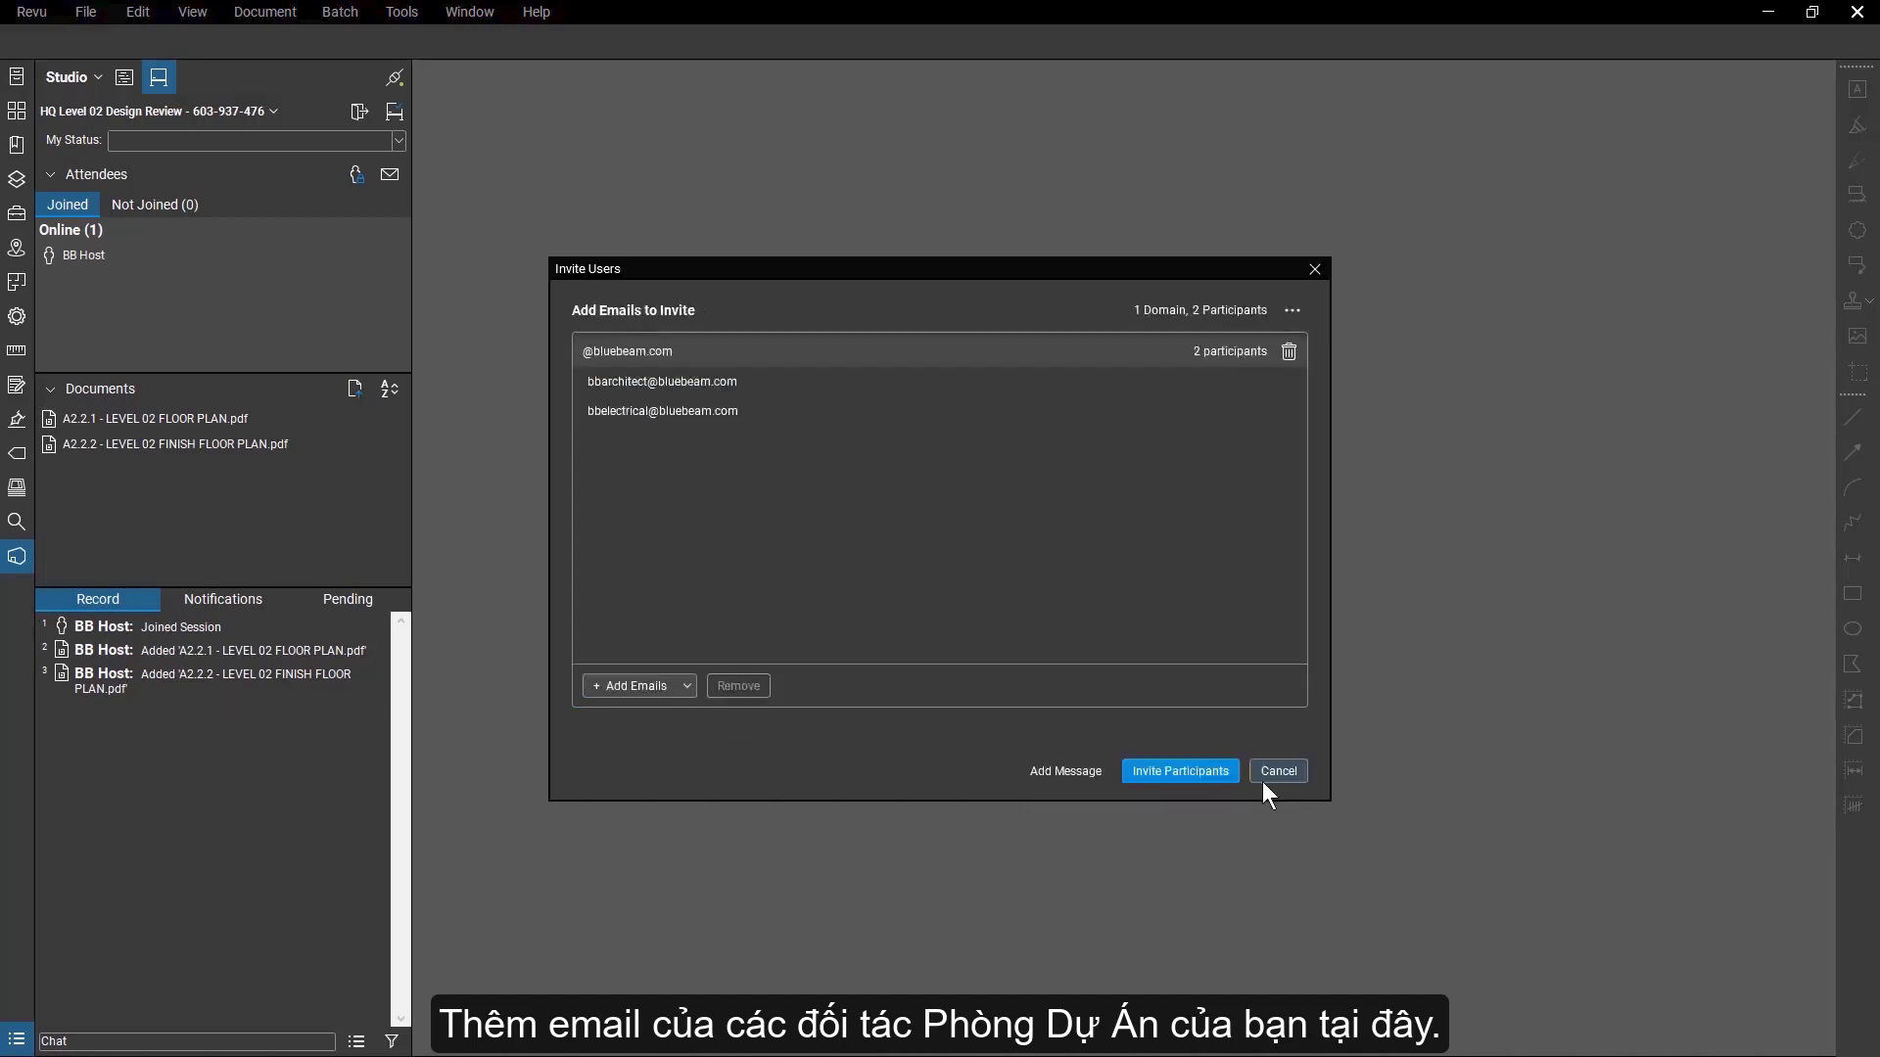
Add the message "Please join Level 02 review" and send the invitations to the participants.
left_click(1097, 775)
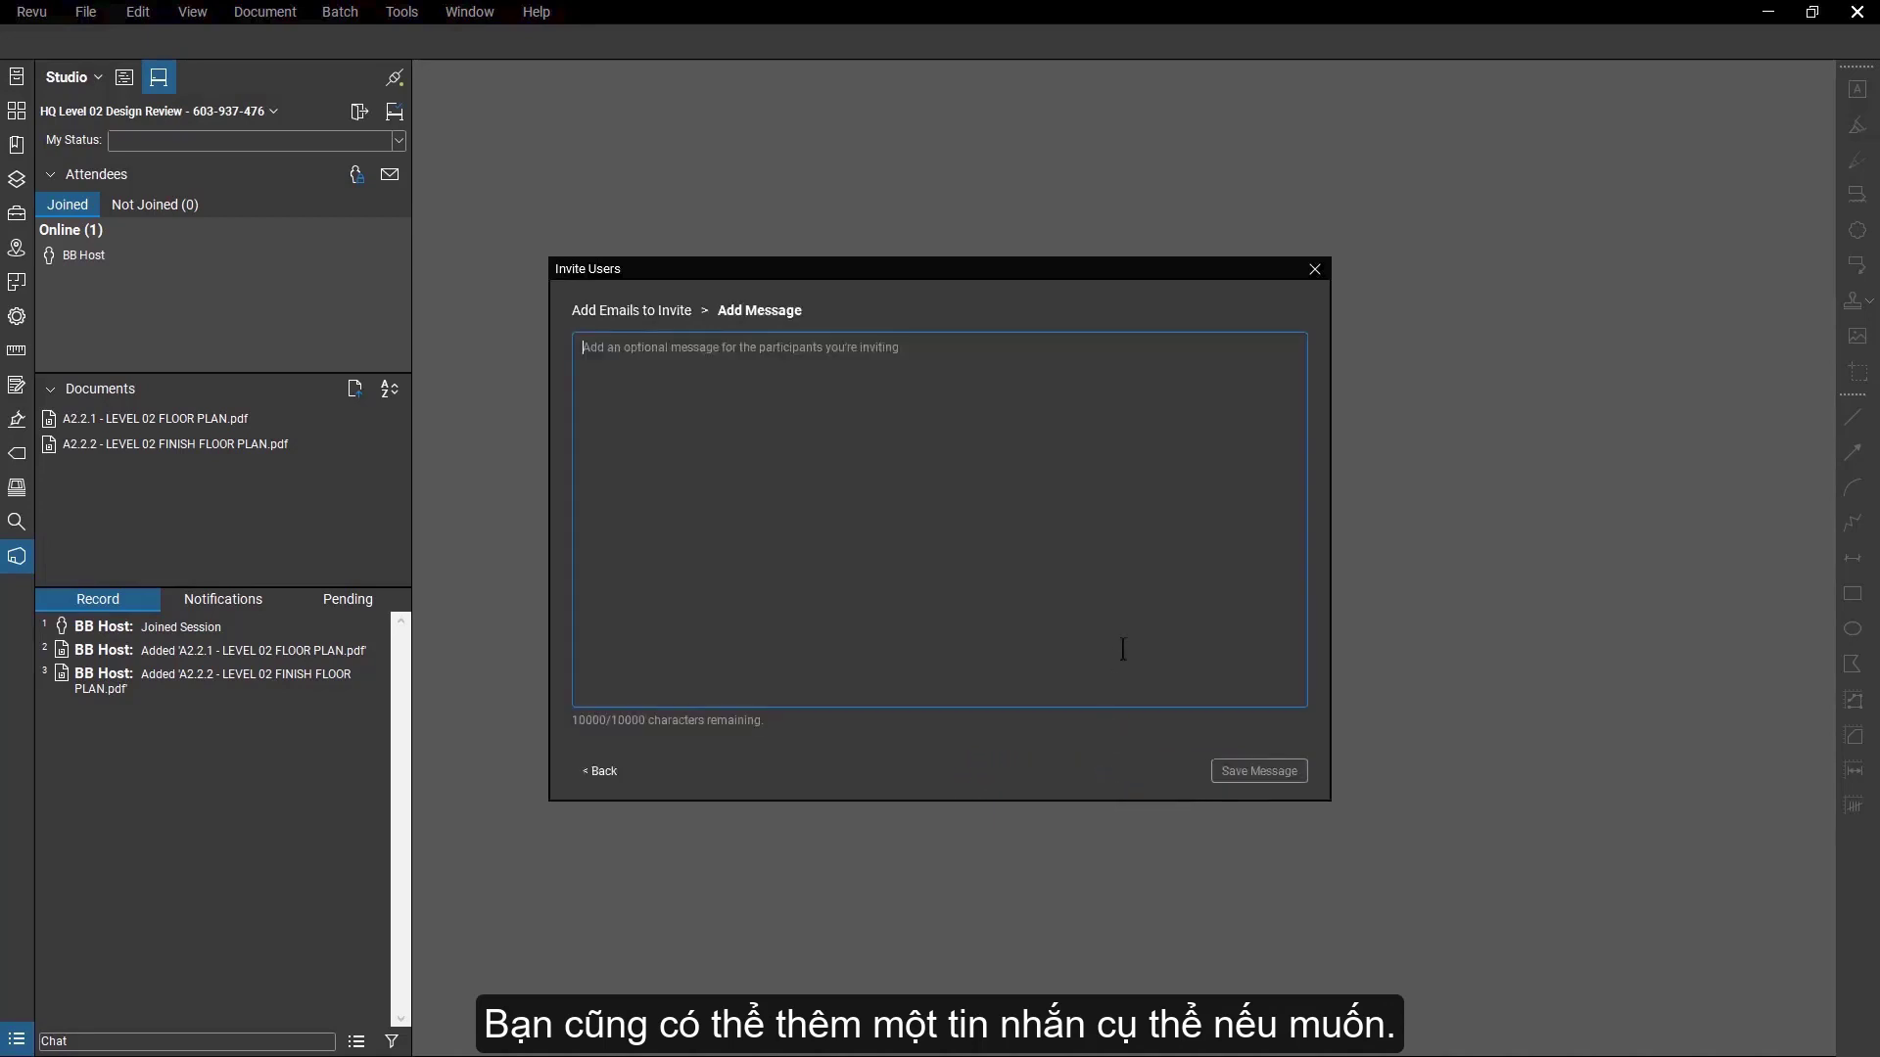
type("Please join Level 02 review")
left_click(1236, 772)
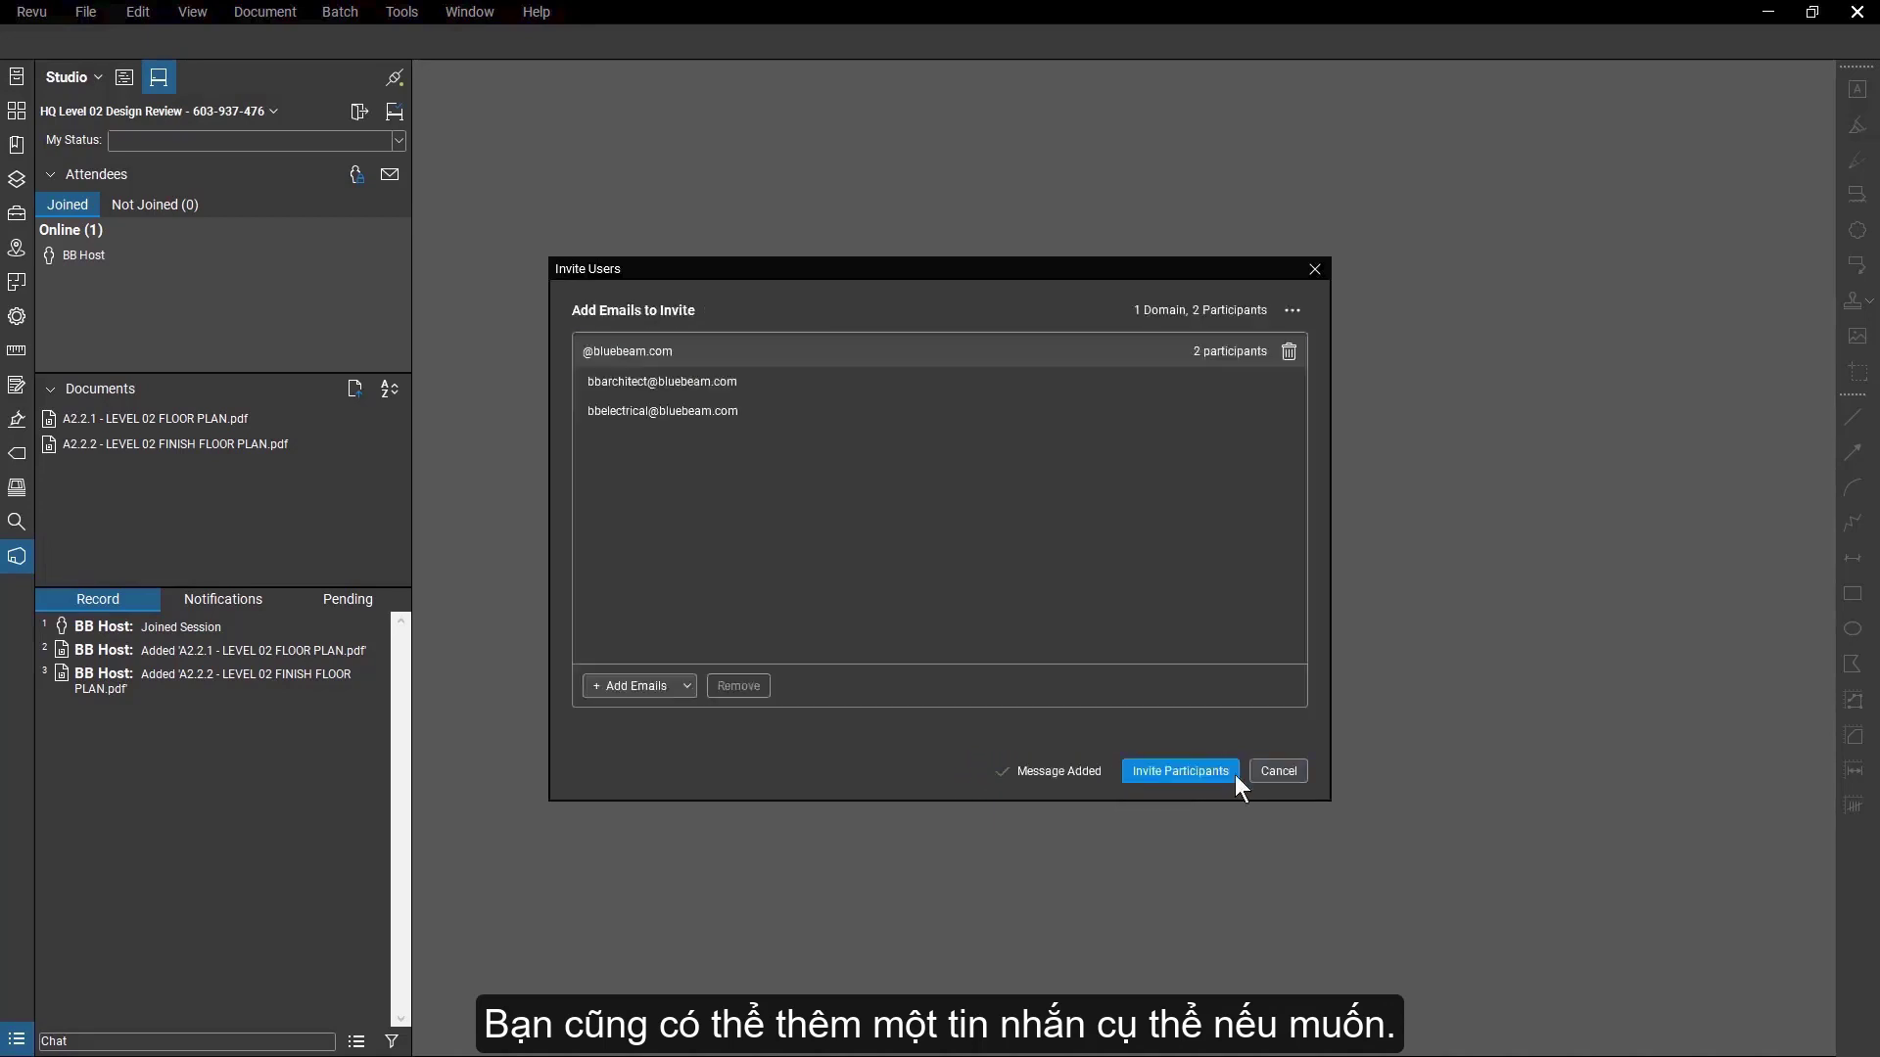
left_click(1235, 773)
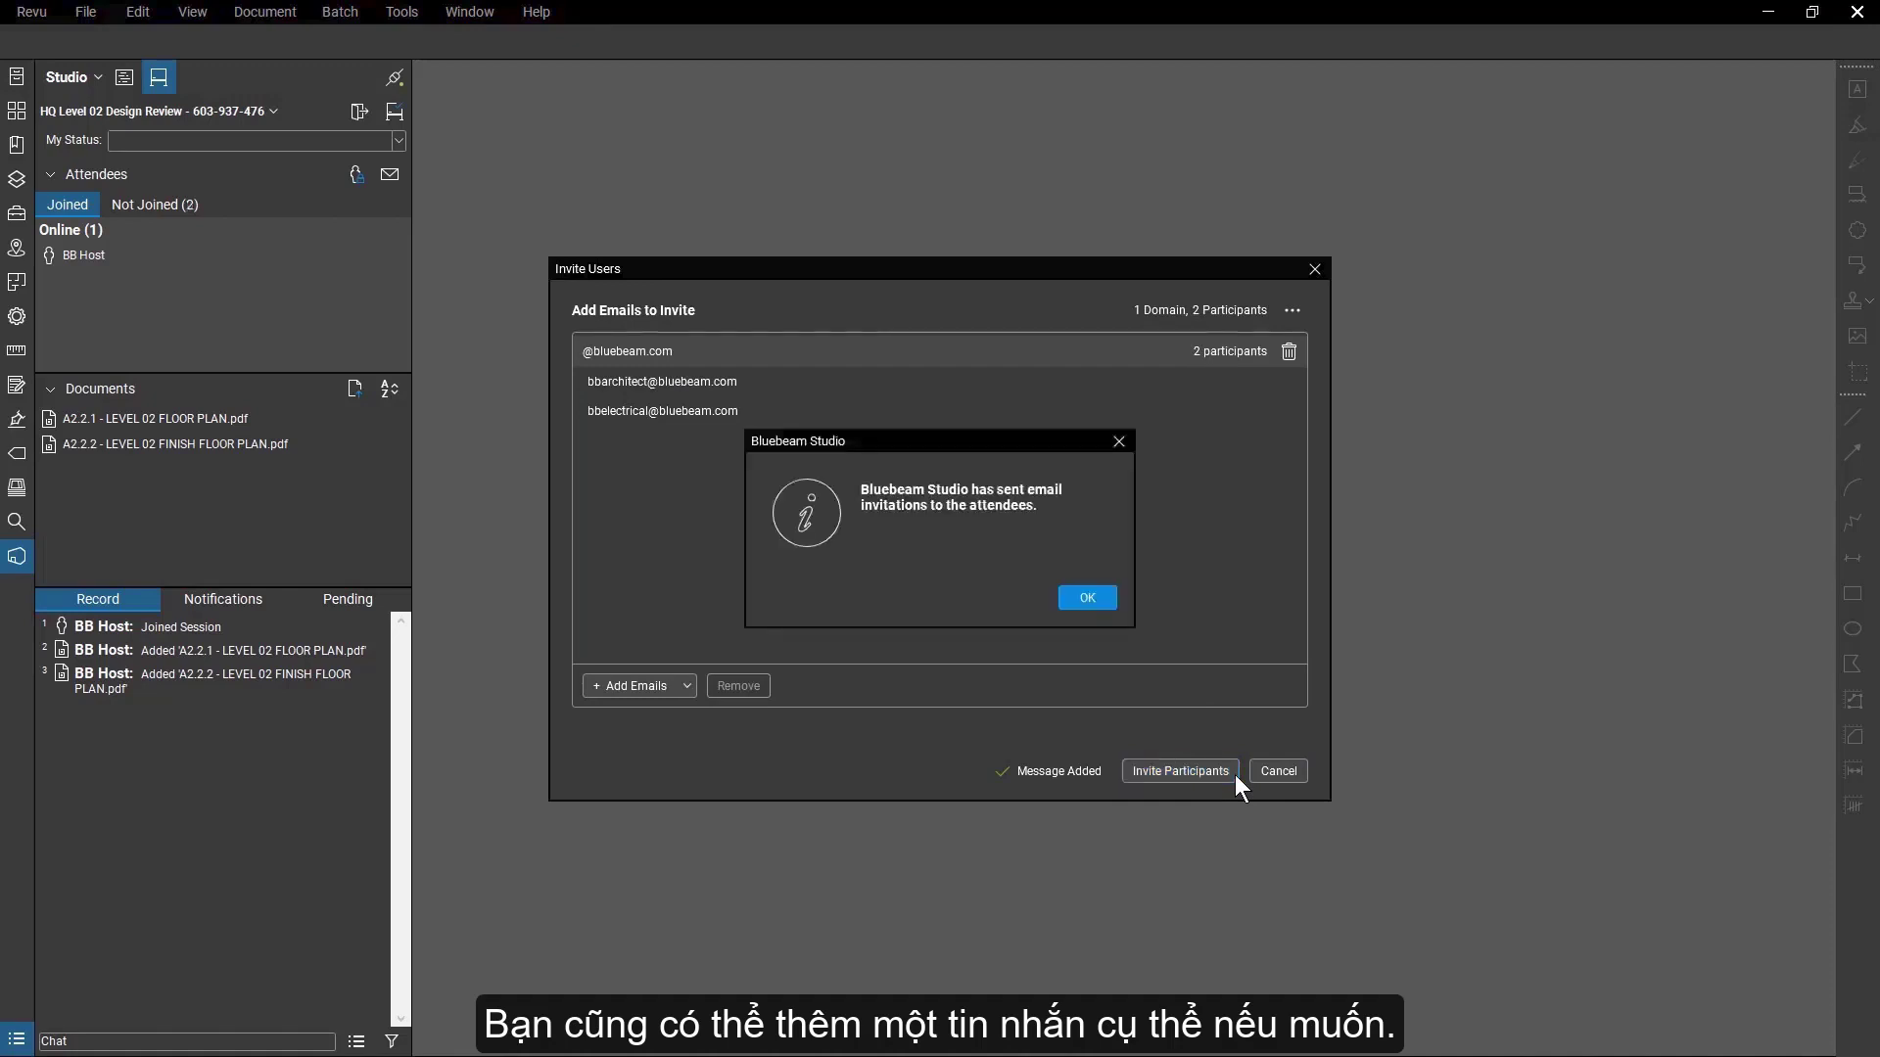
left_click(1104, 606)
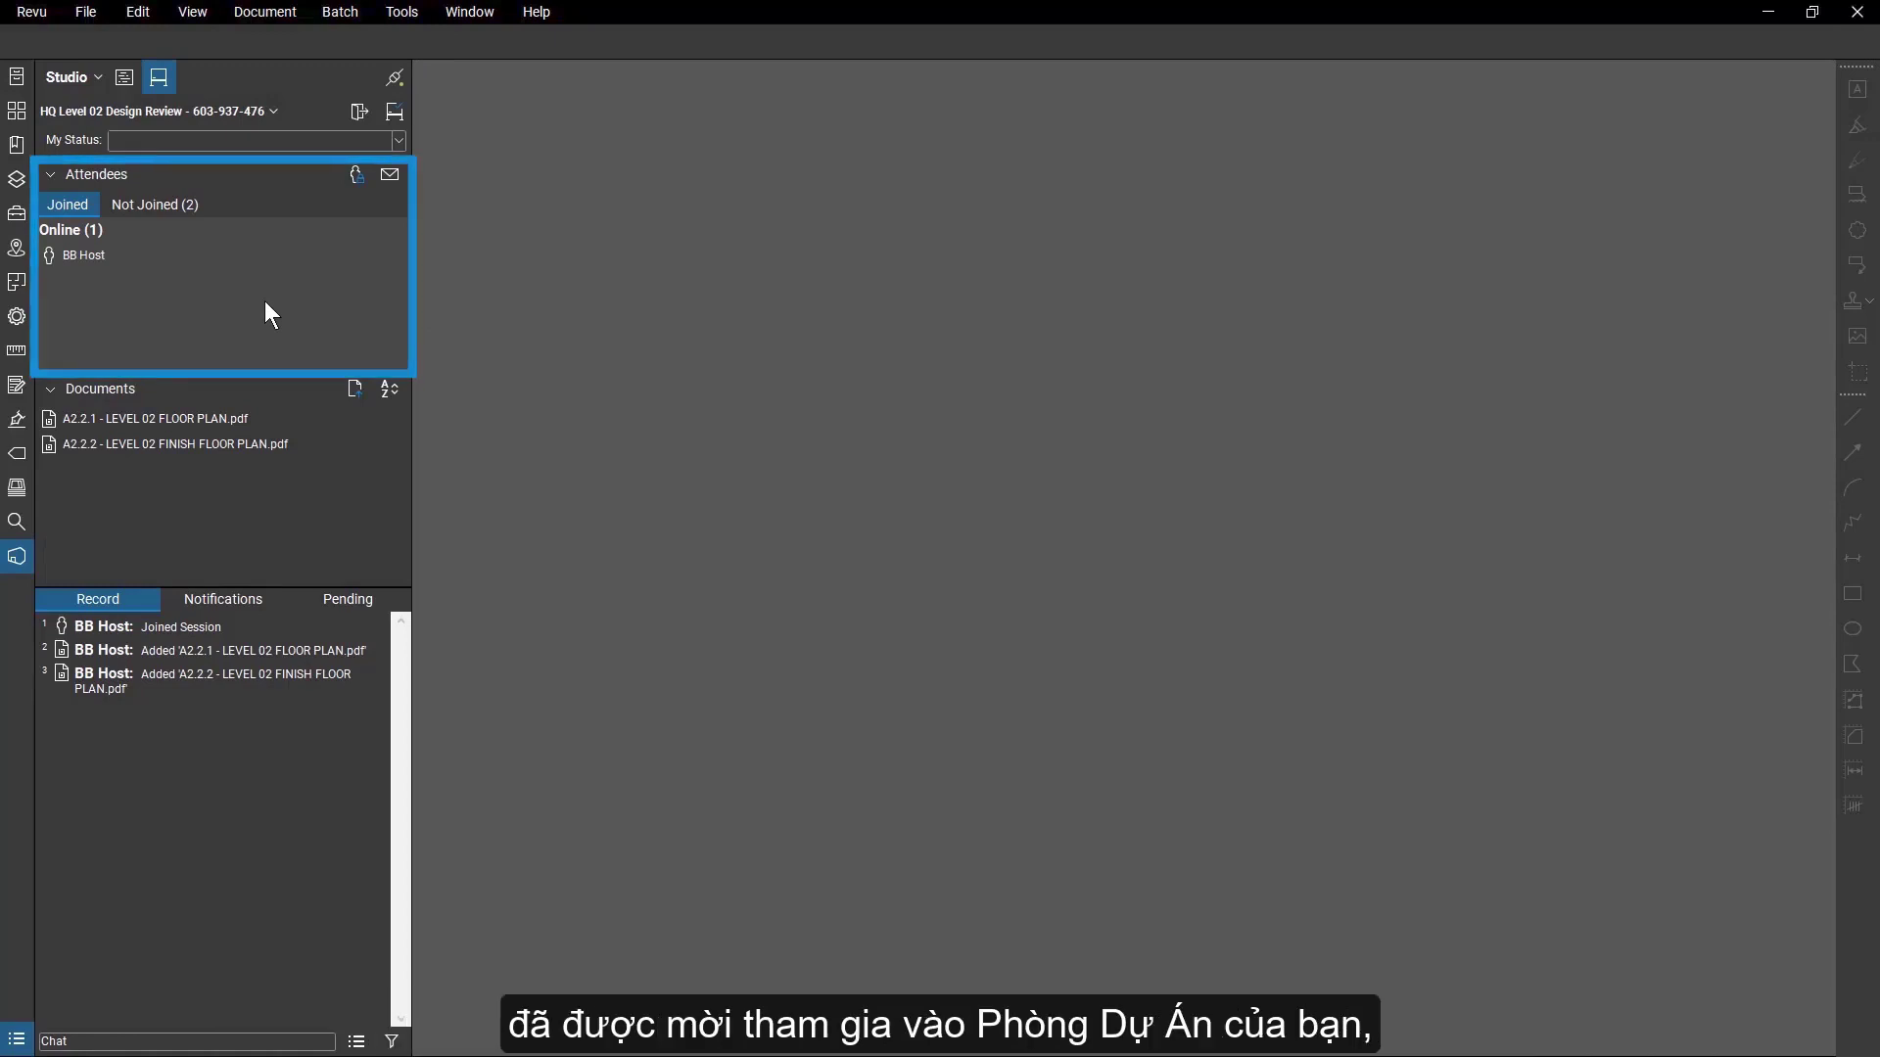
Check the invitees who have not joined, and review the session's attendee access list.
left_click(202, 208)
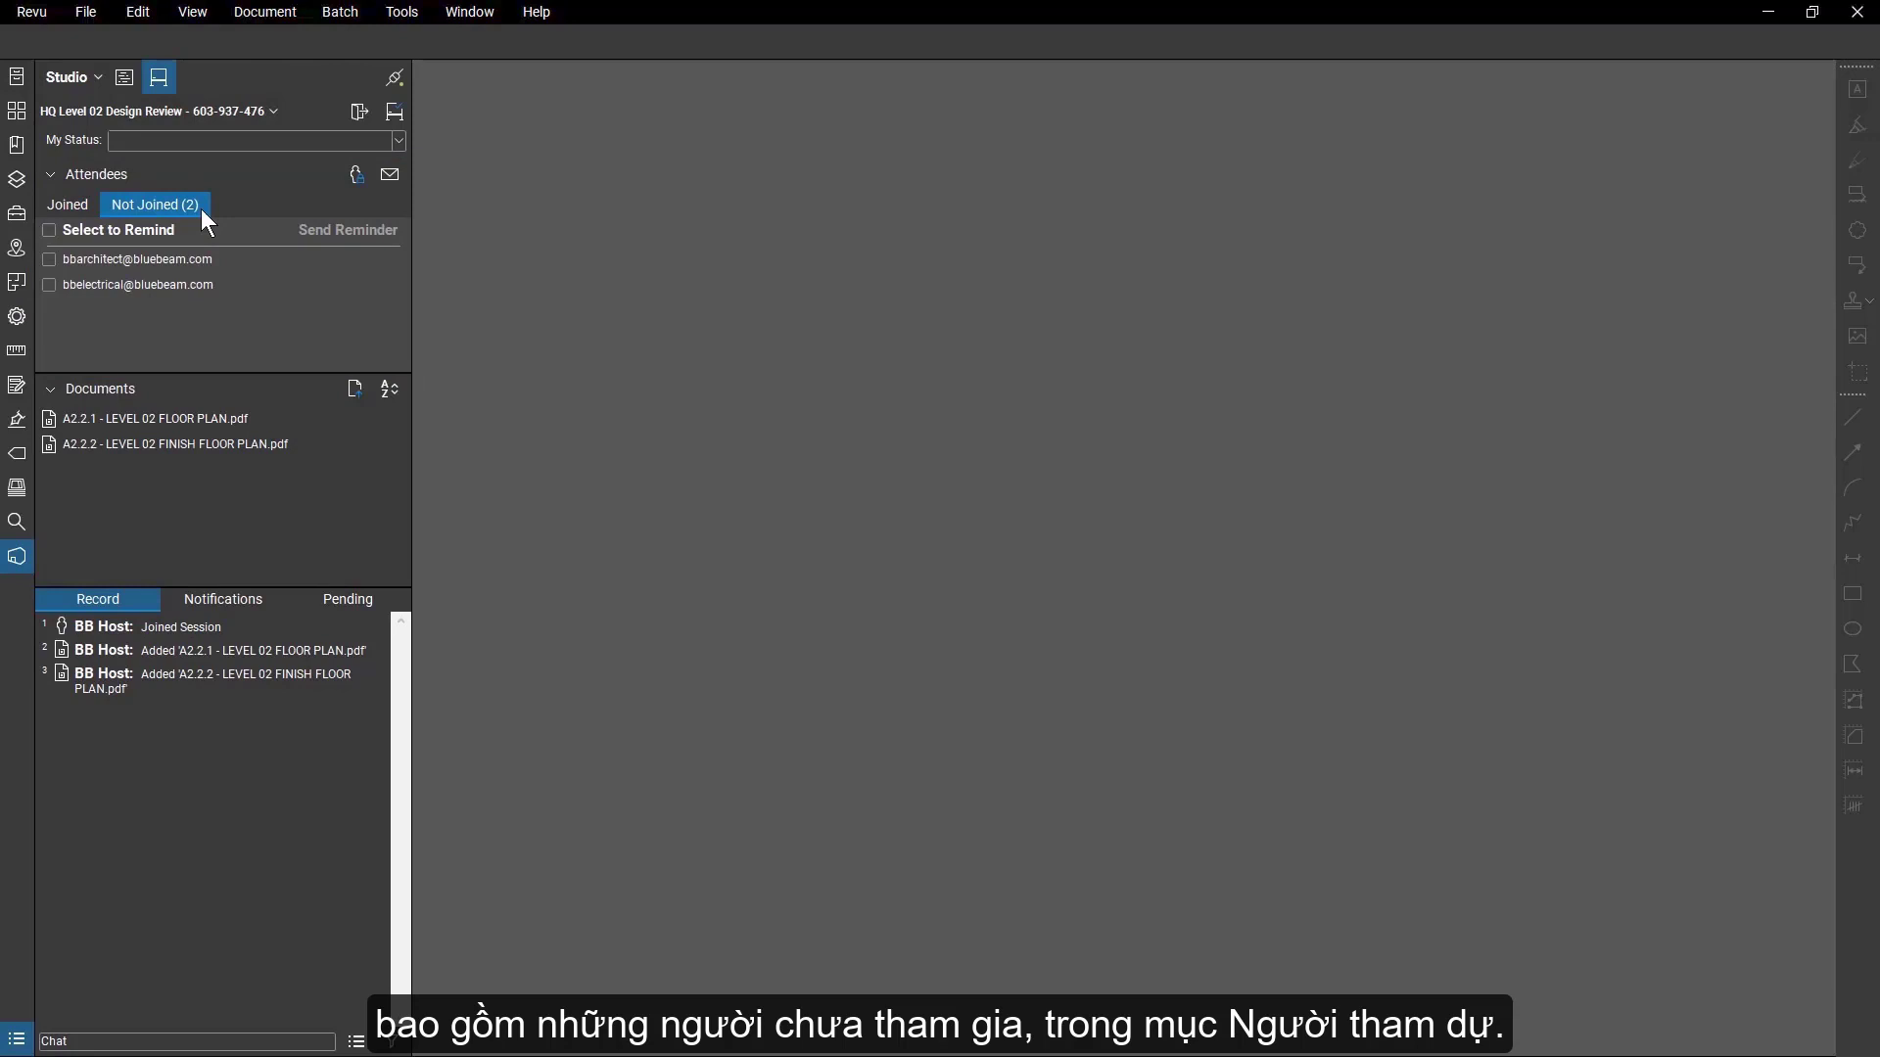
left_click(84, 212)
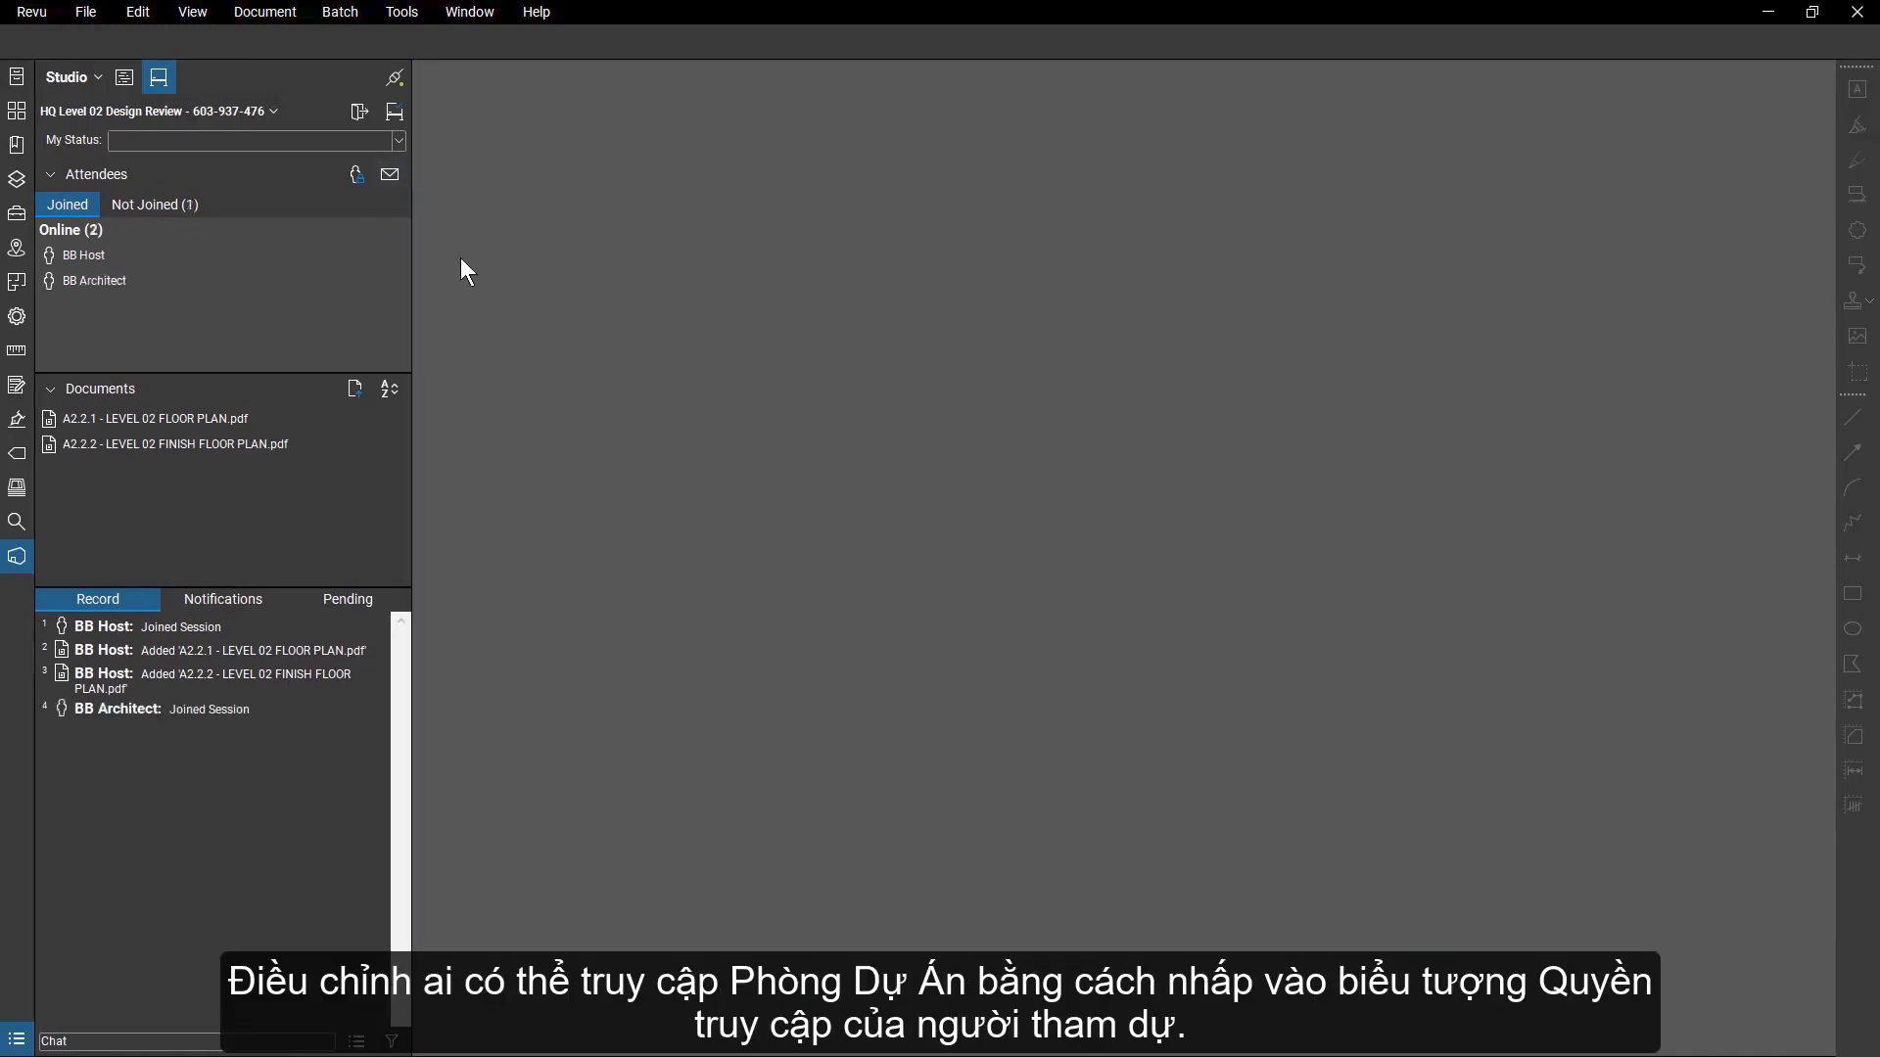
left_click(356, 176)
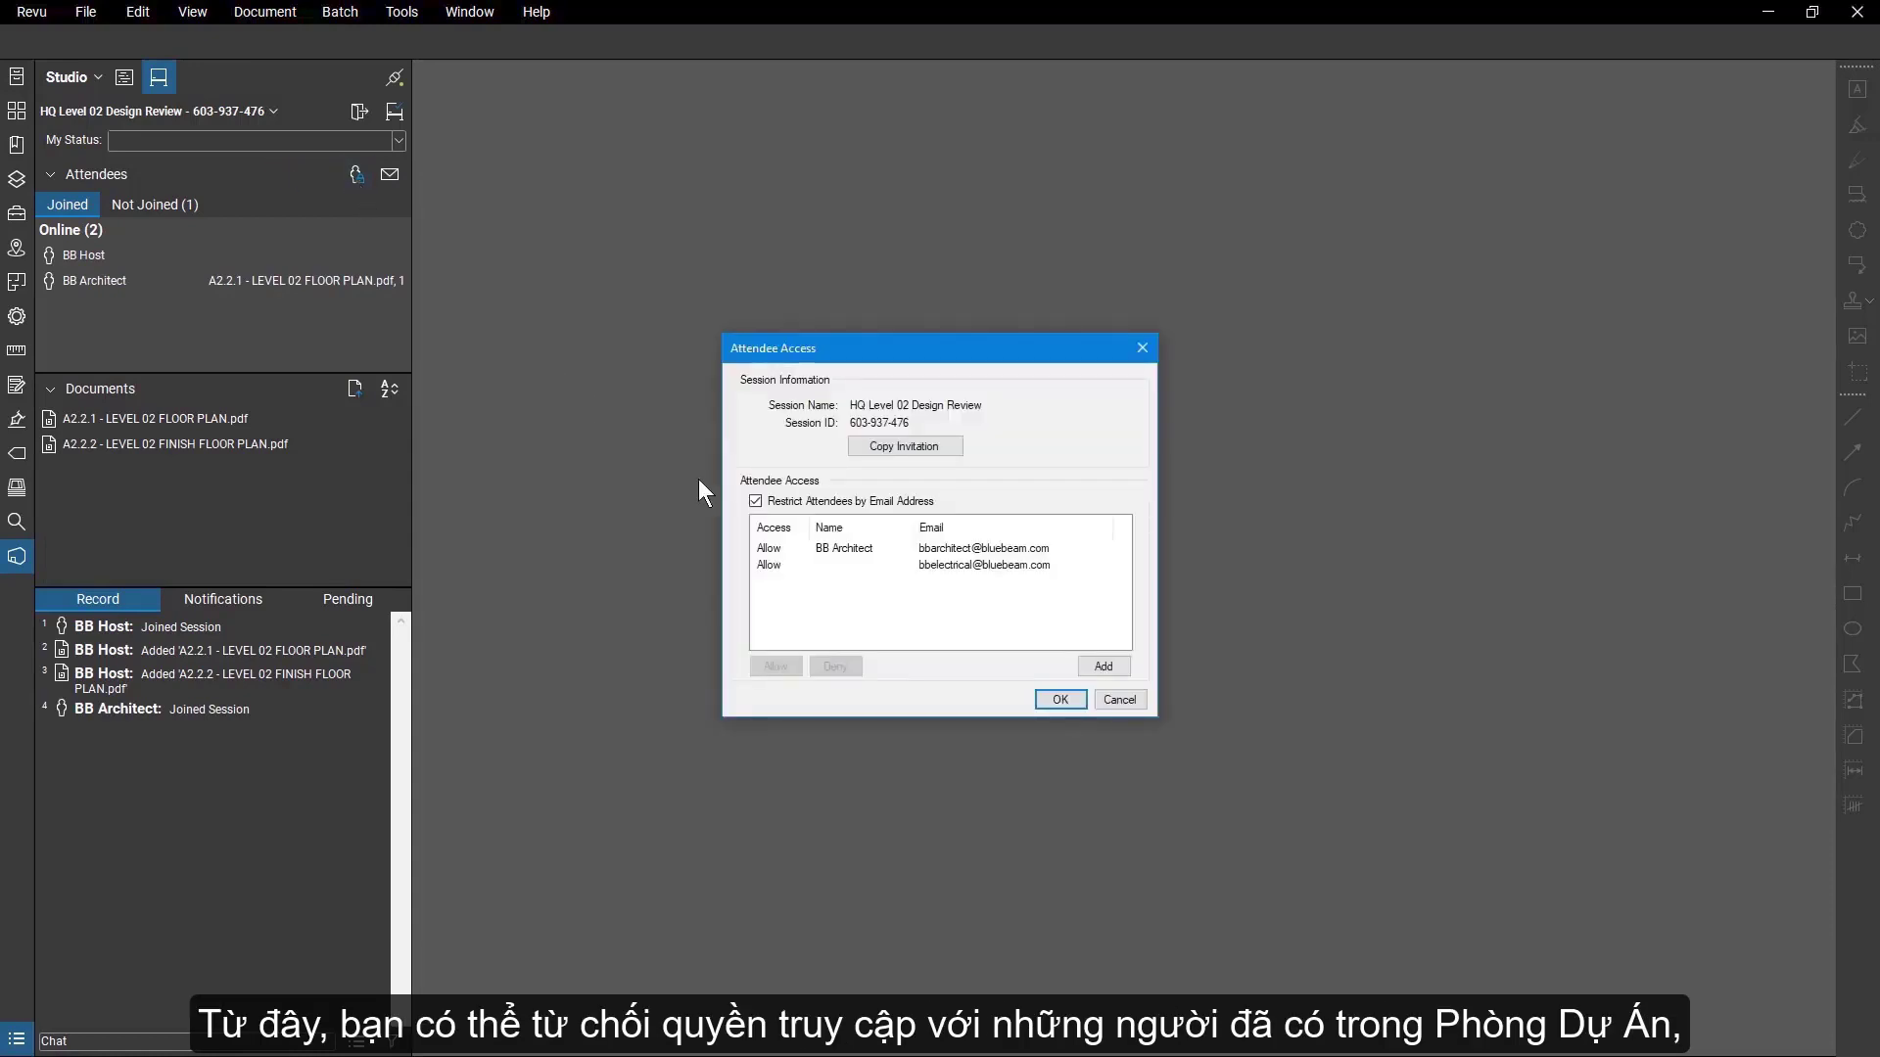
left_click(797, 548)
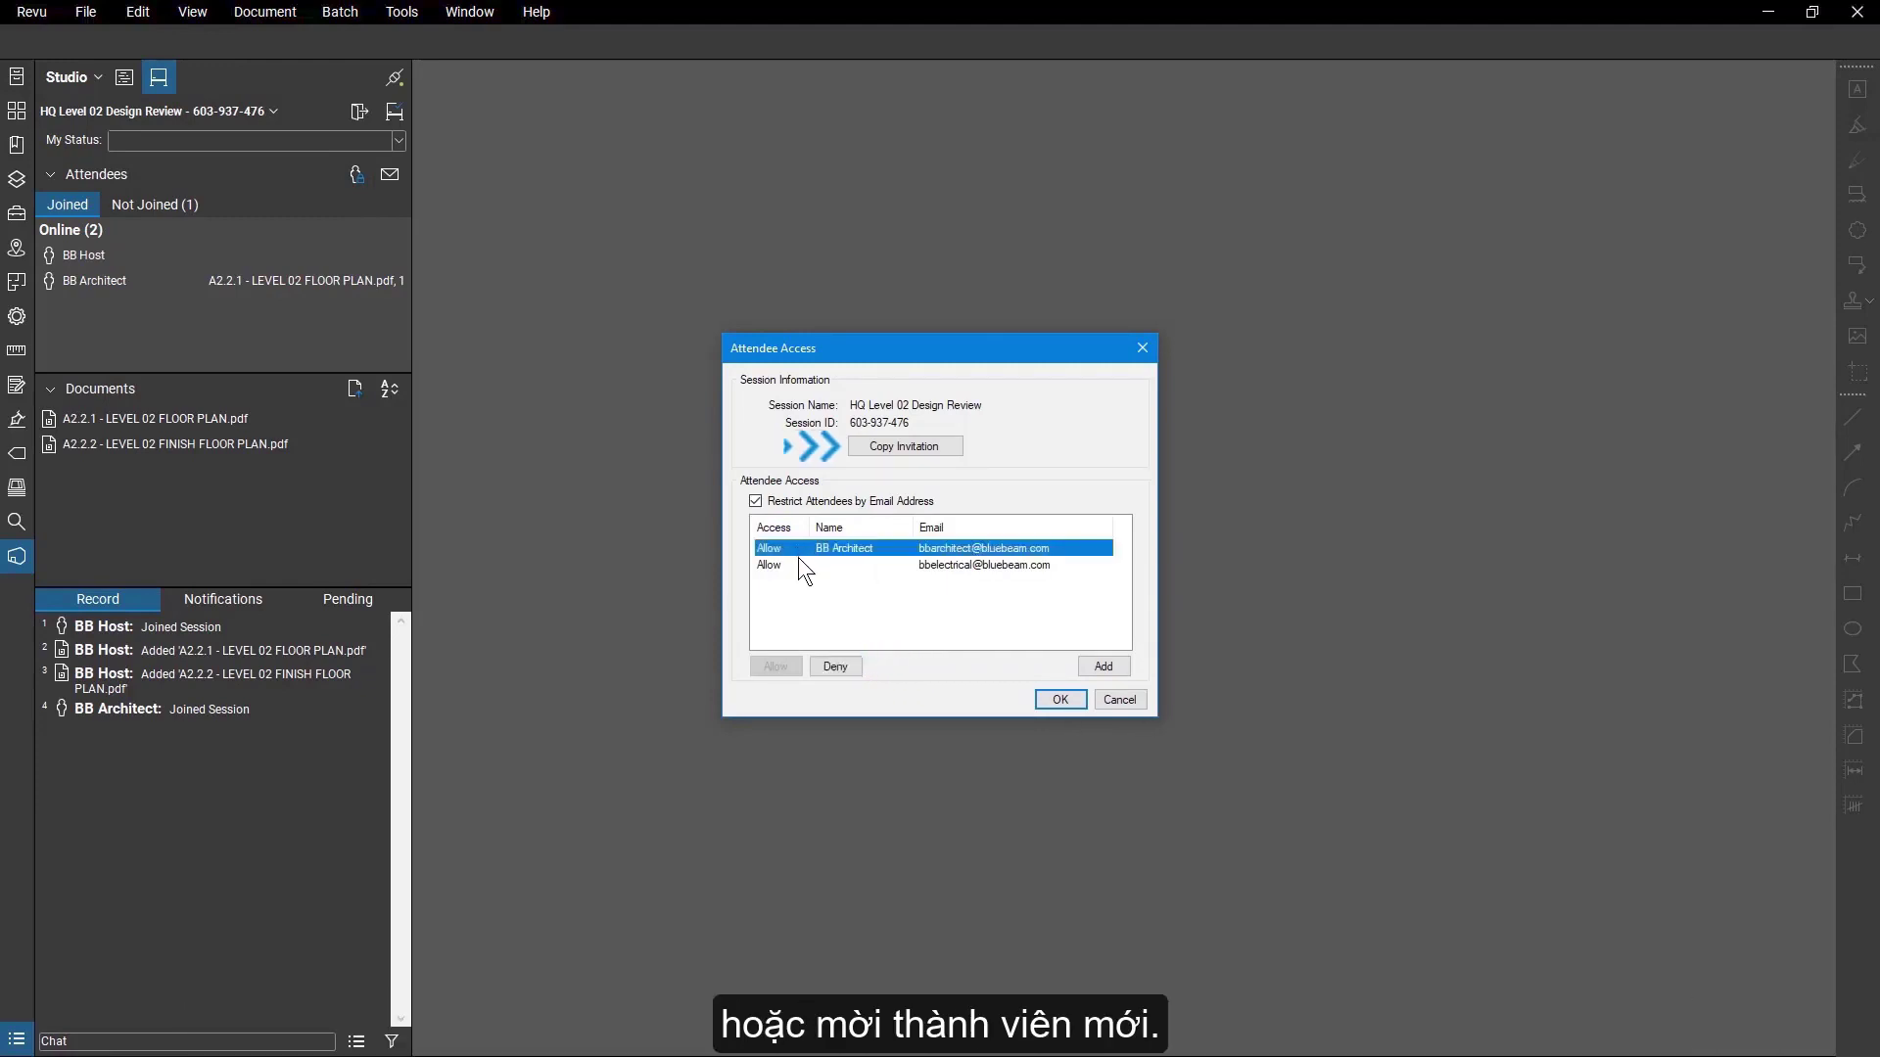
left_click(807, 595)
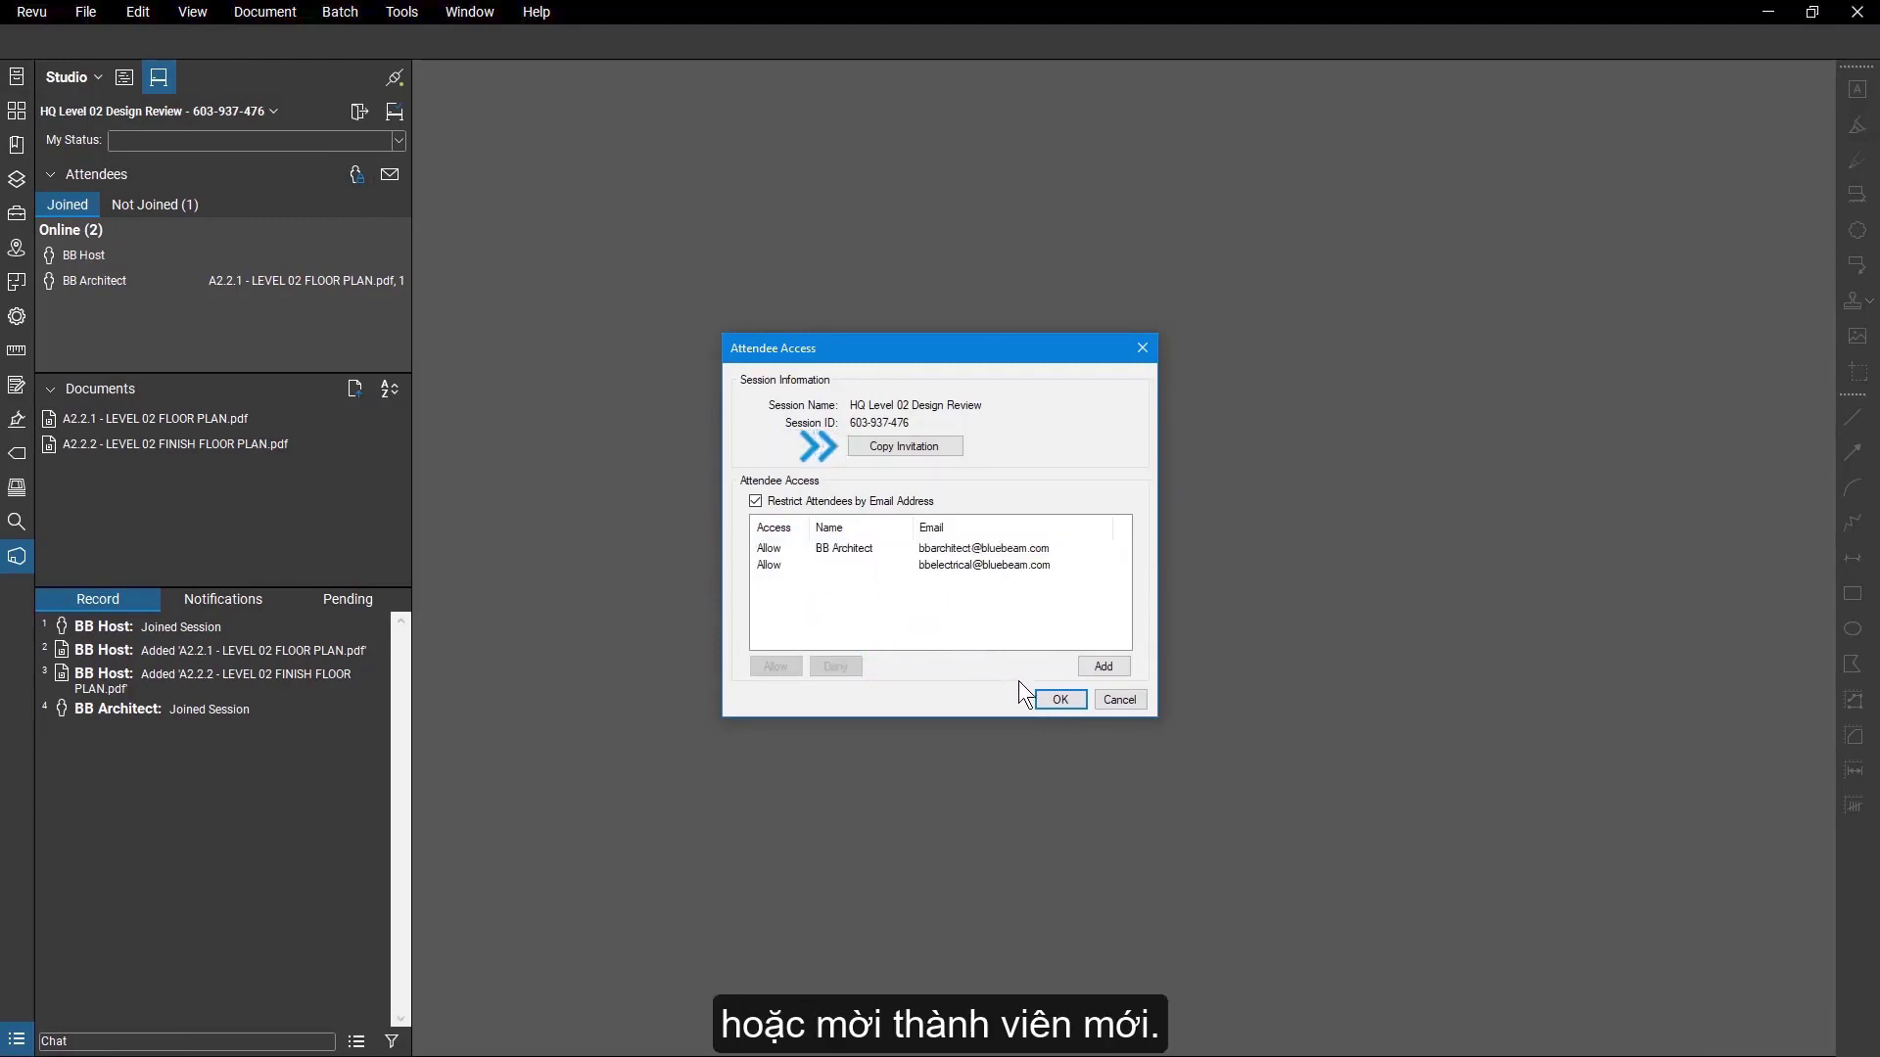
left_click(1060, 699)
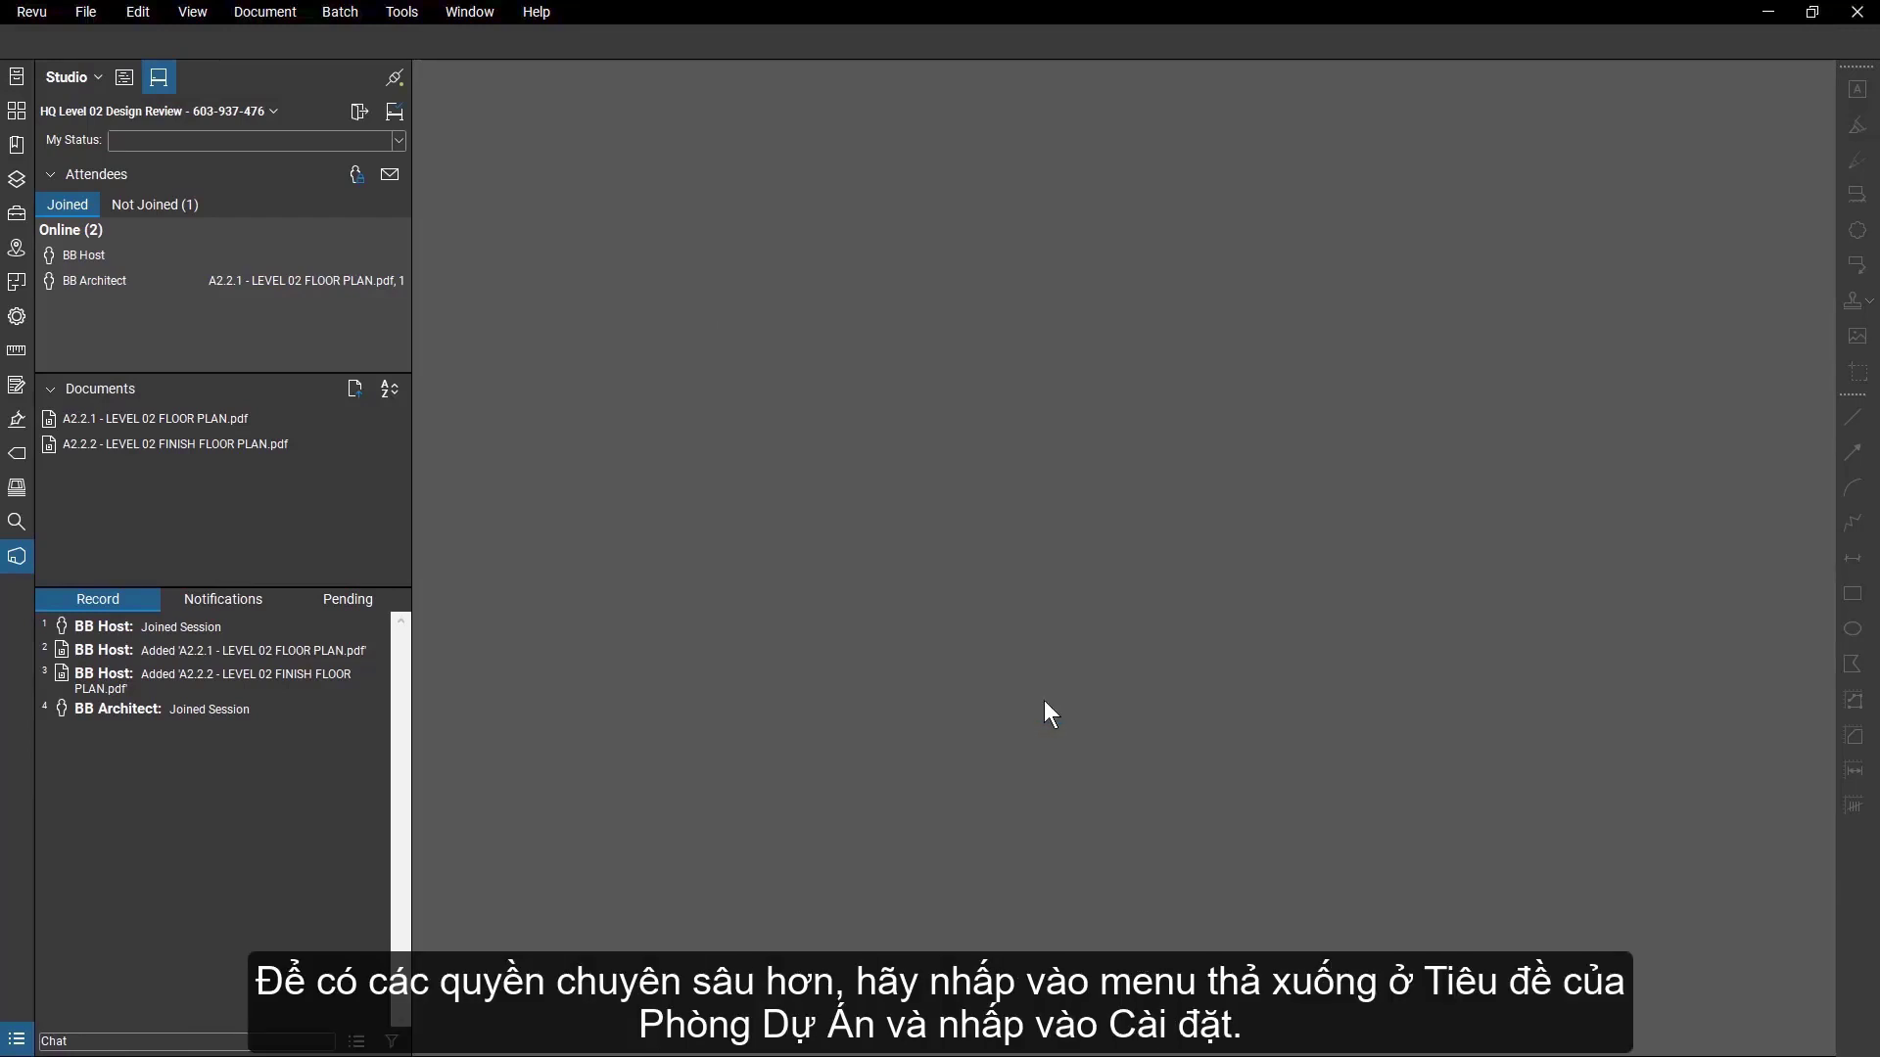
Set the Add Documents permission to Allow for the Attendees group in the session settings.
left_click(270, 112)
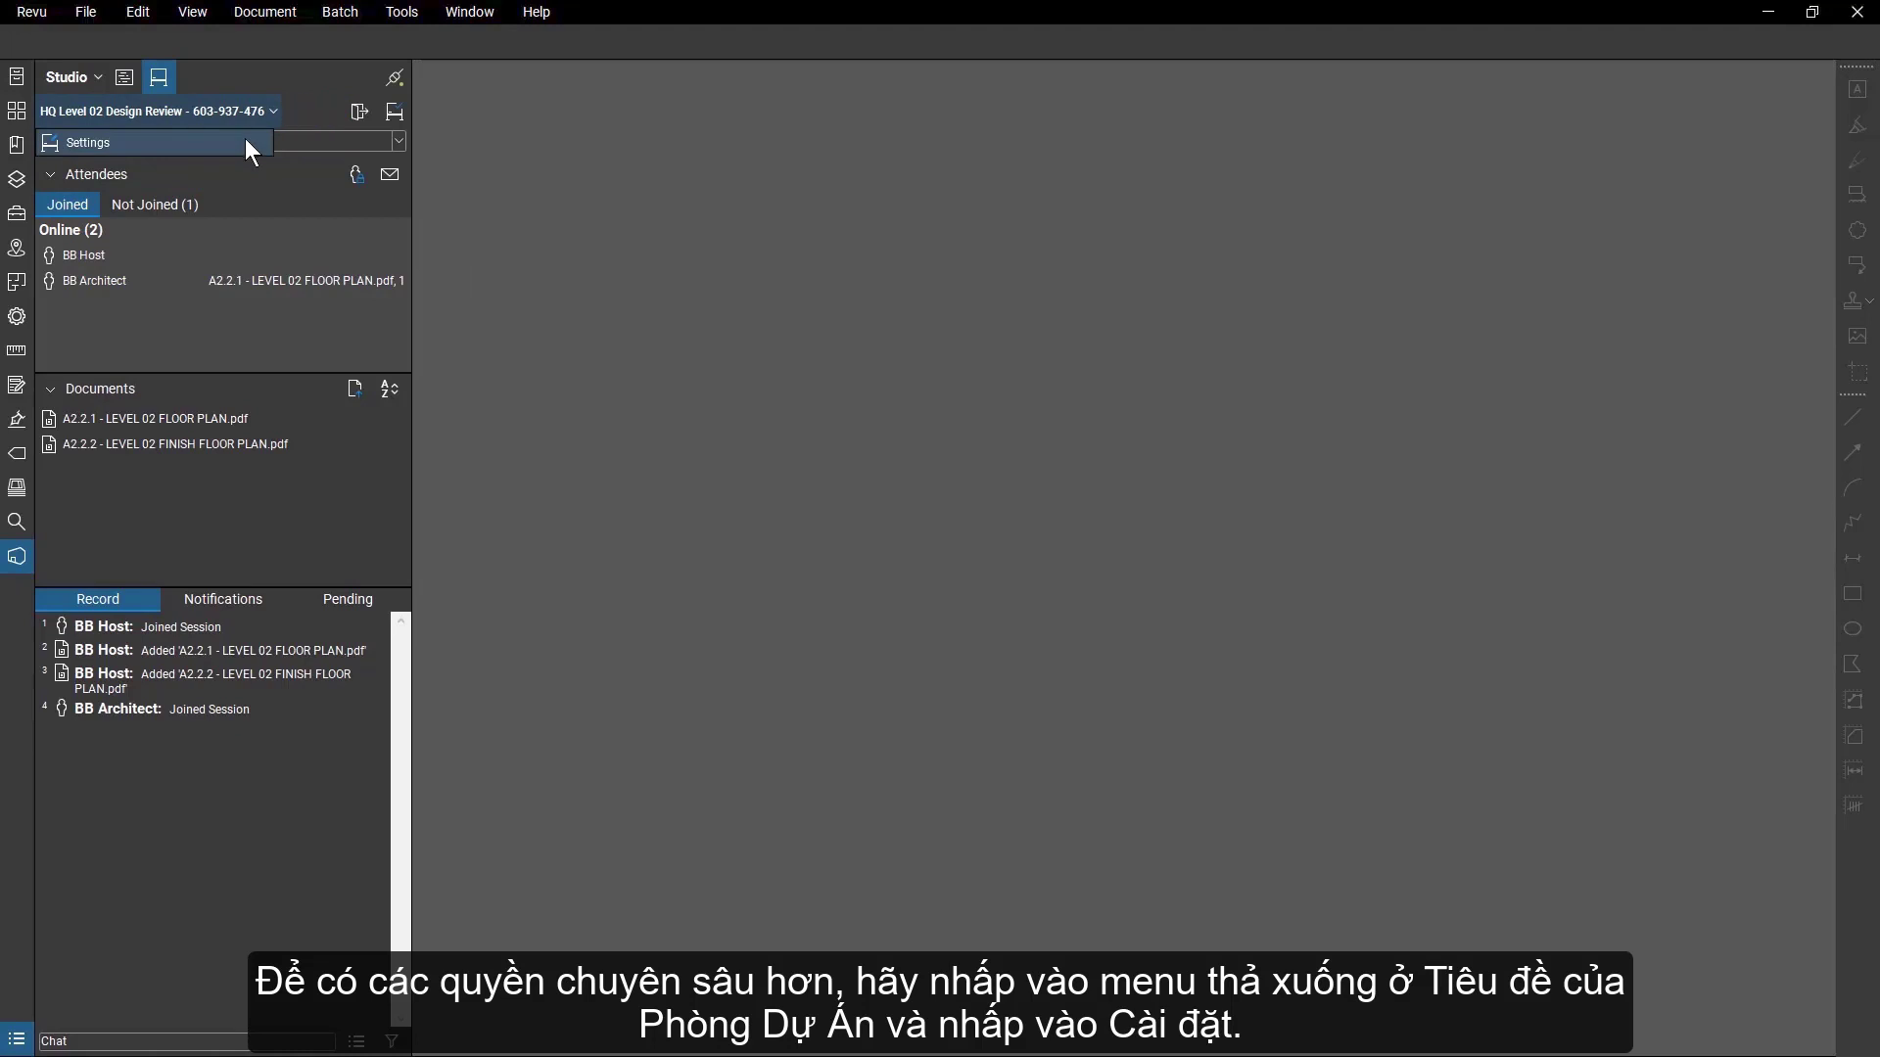
left_click(245, 139)
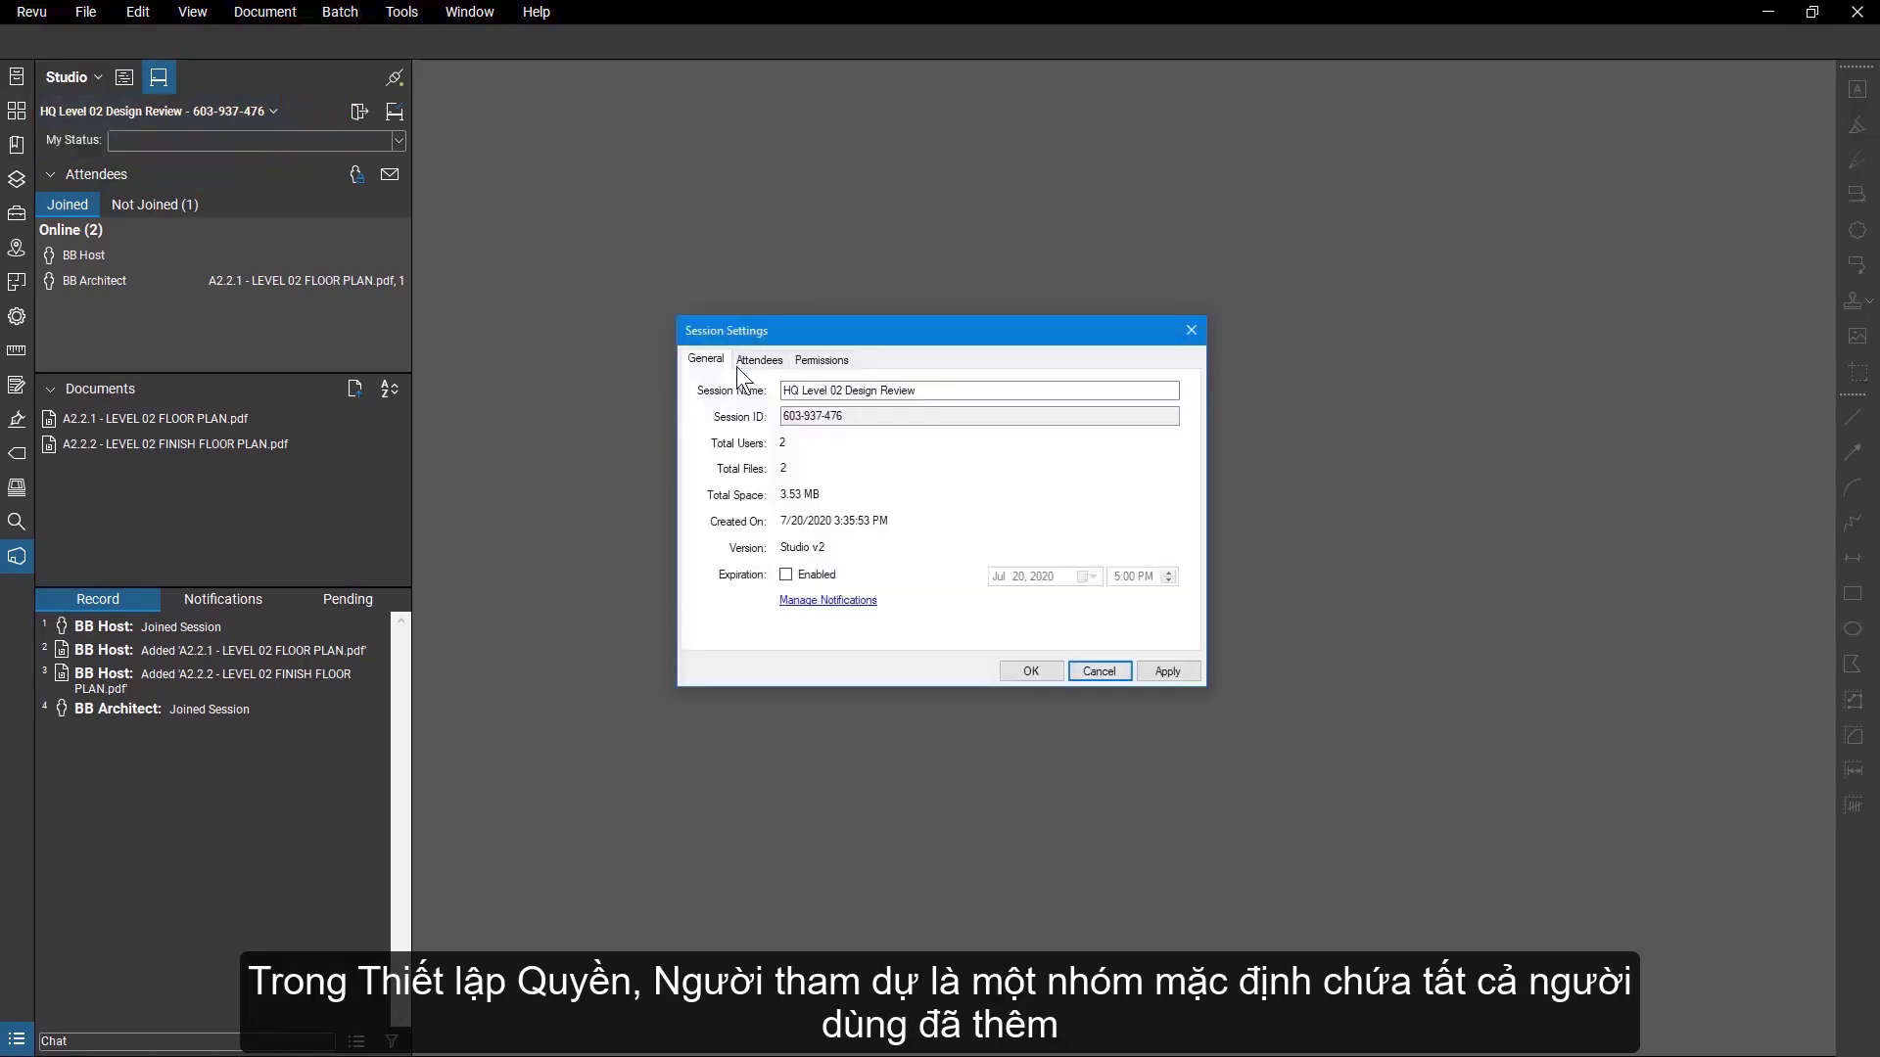
left_click(809, 363)
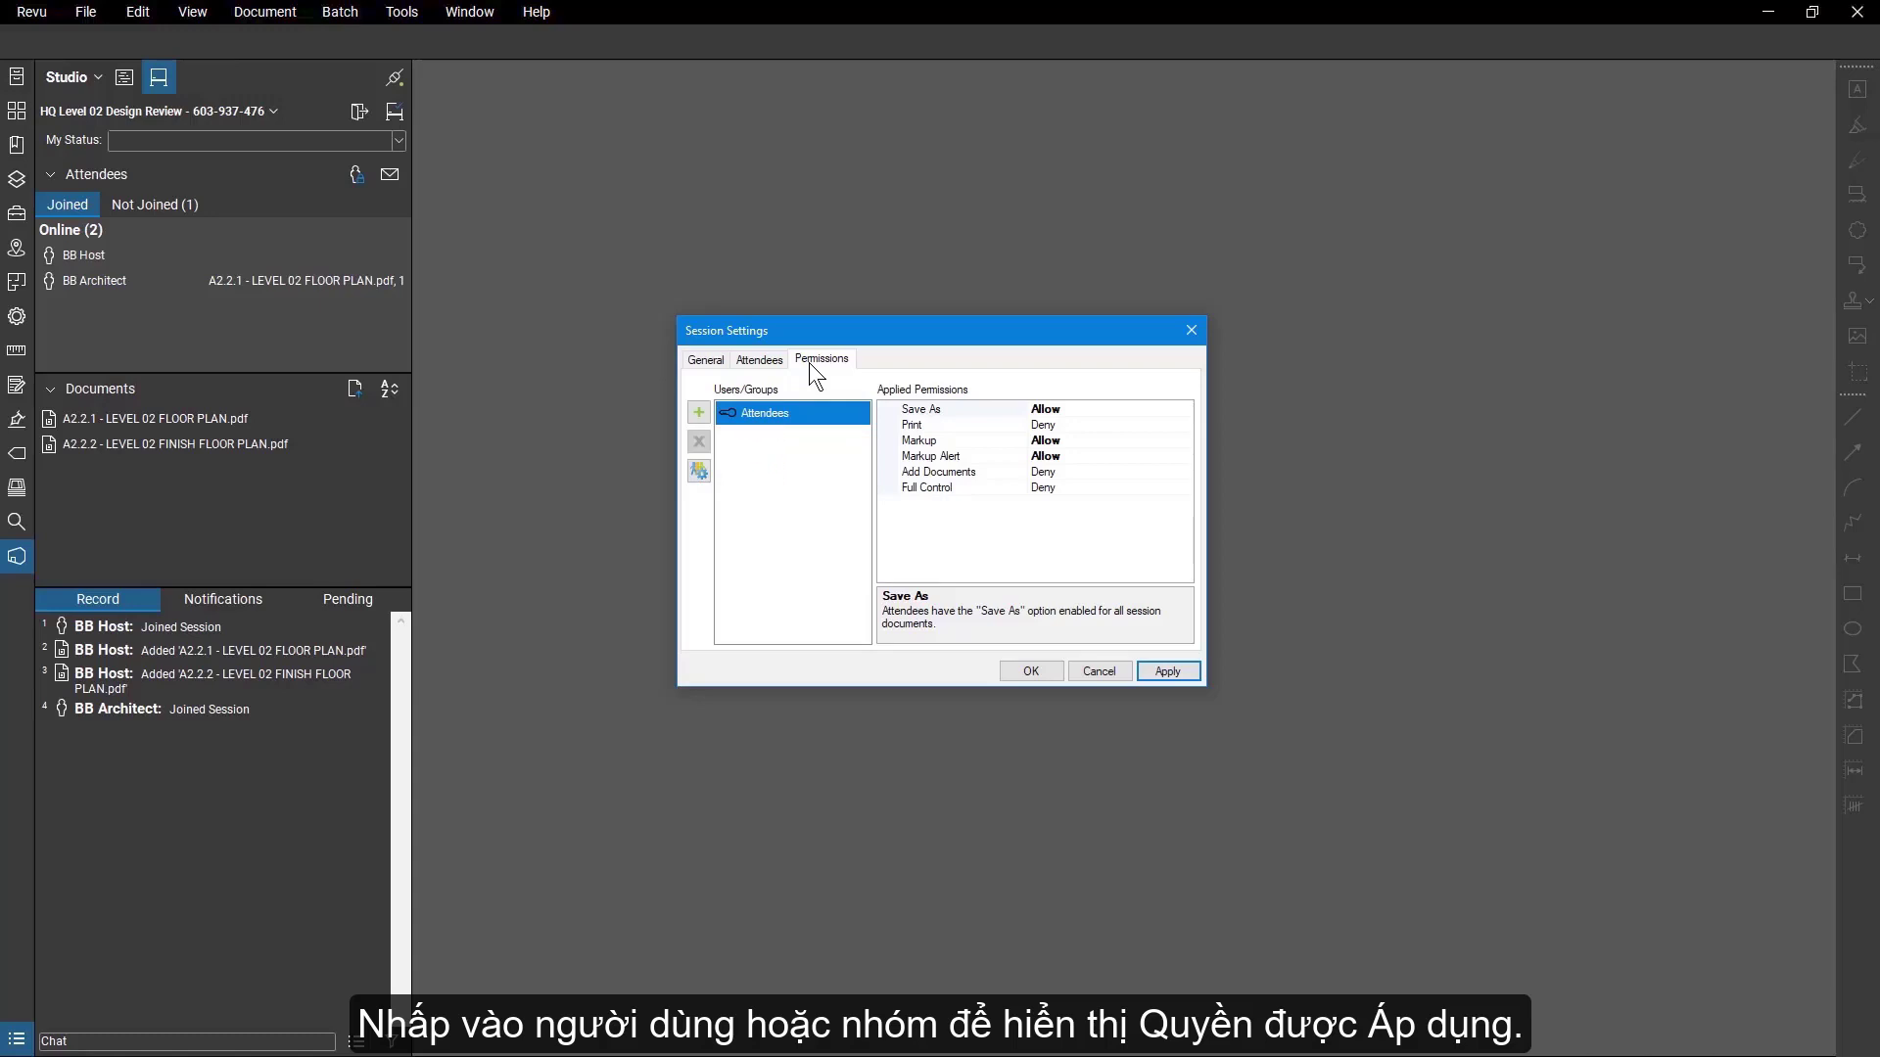
left_click(1189, 472)
left_click(1185, 472)
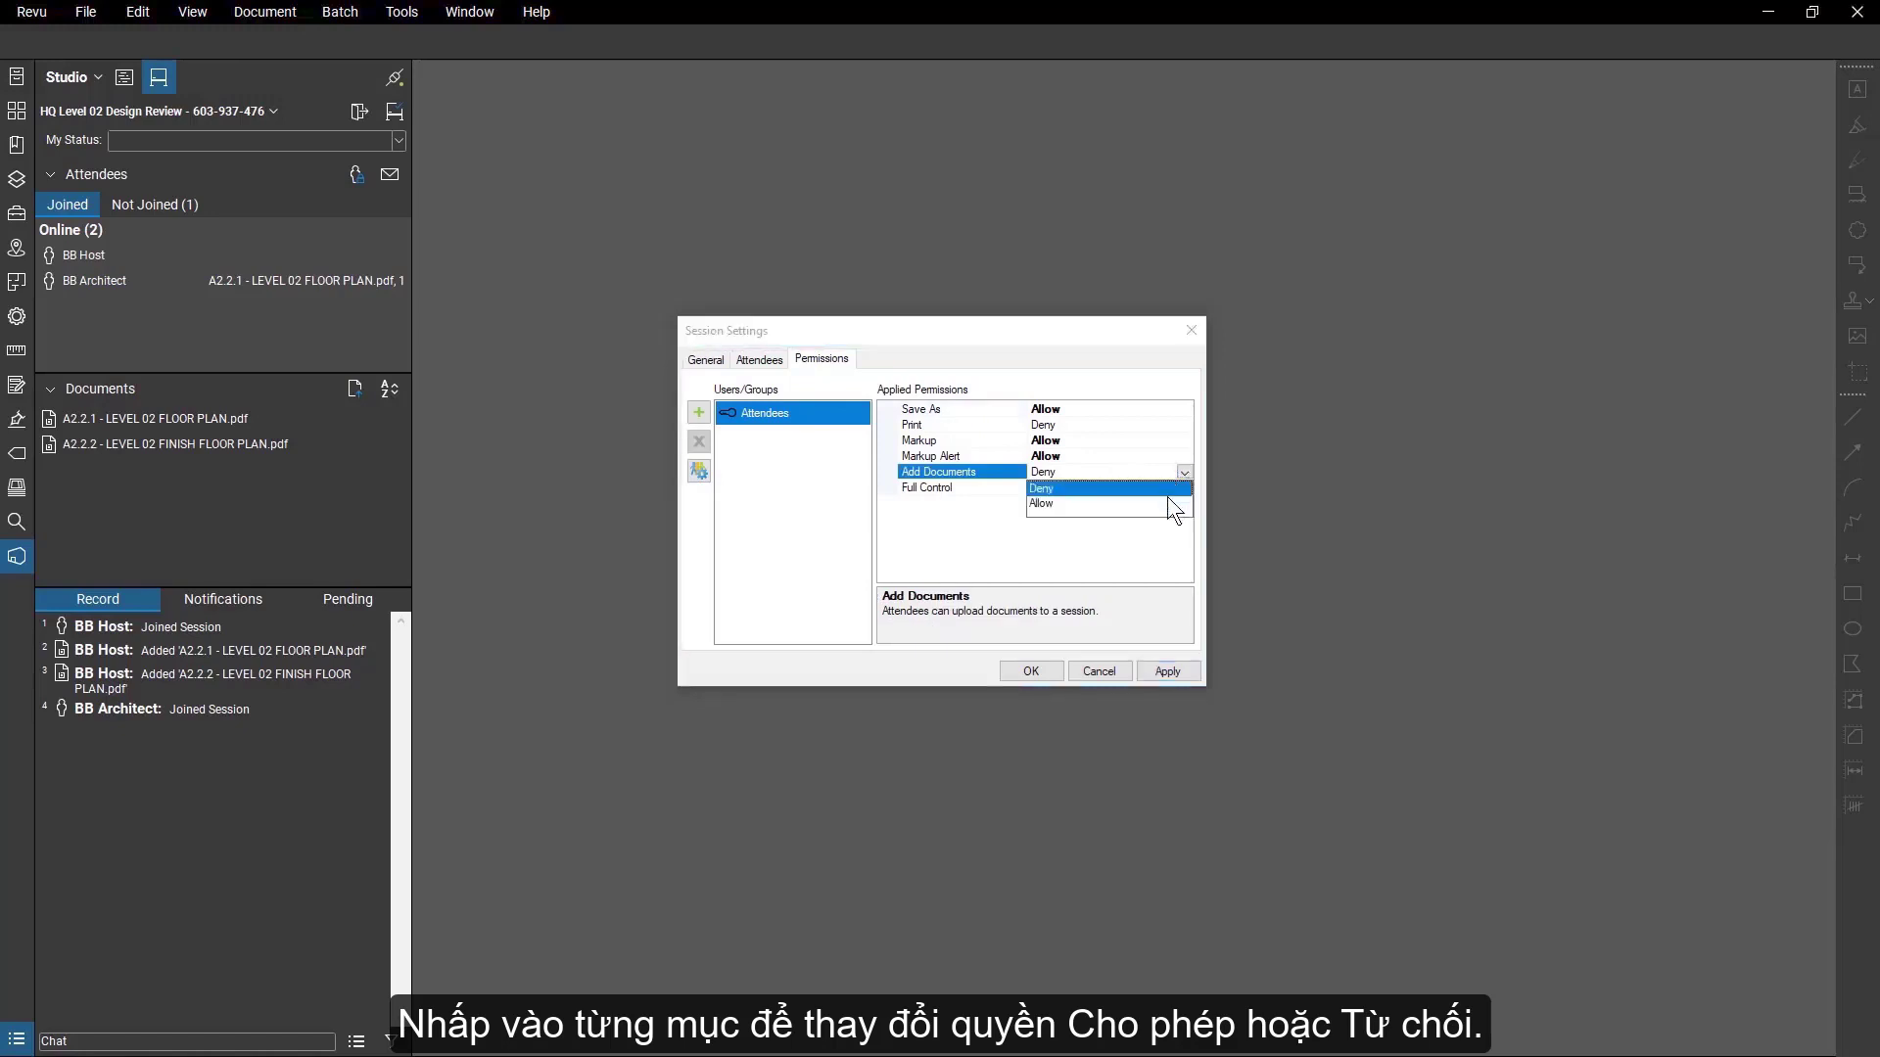
left_click(1167, 502)
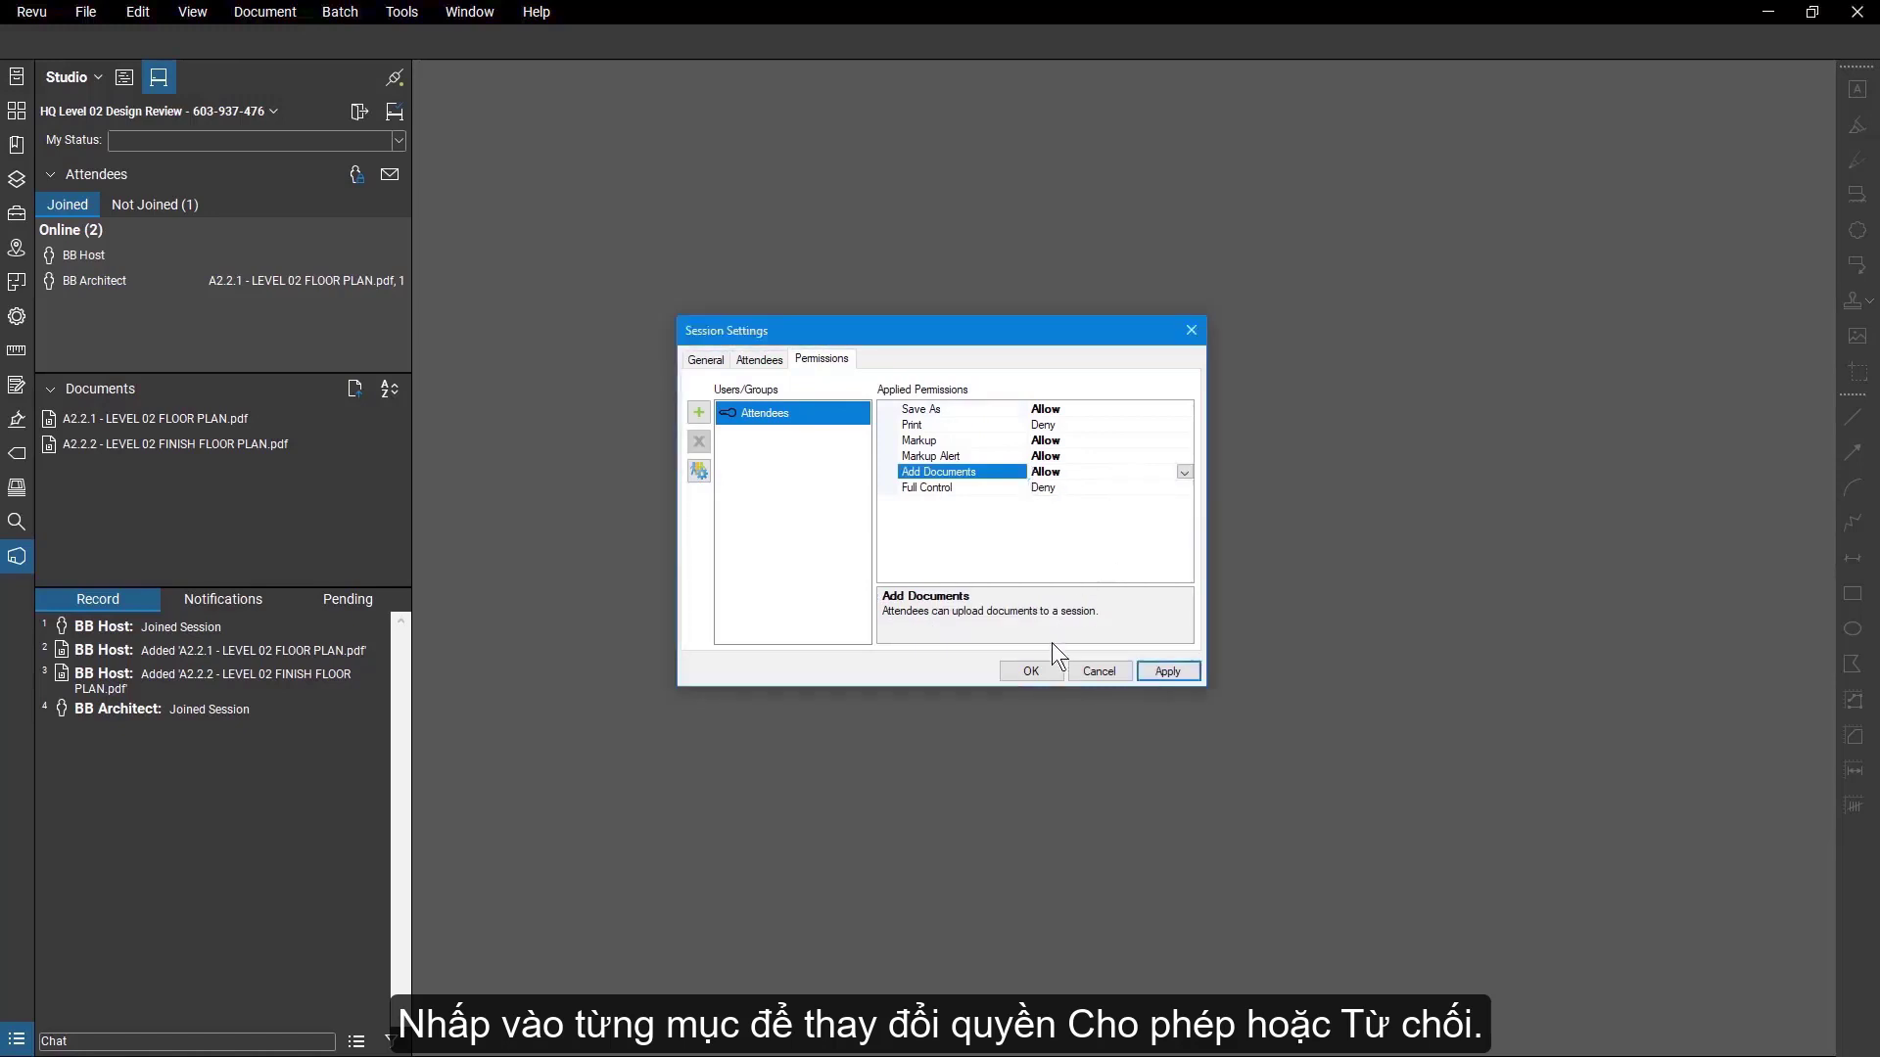
left_click(1049, 667)
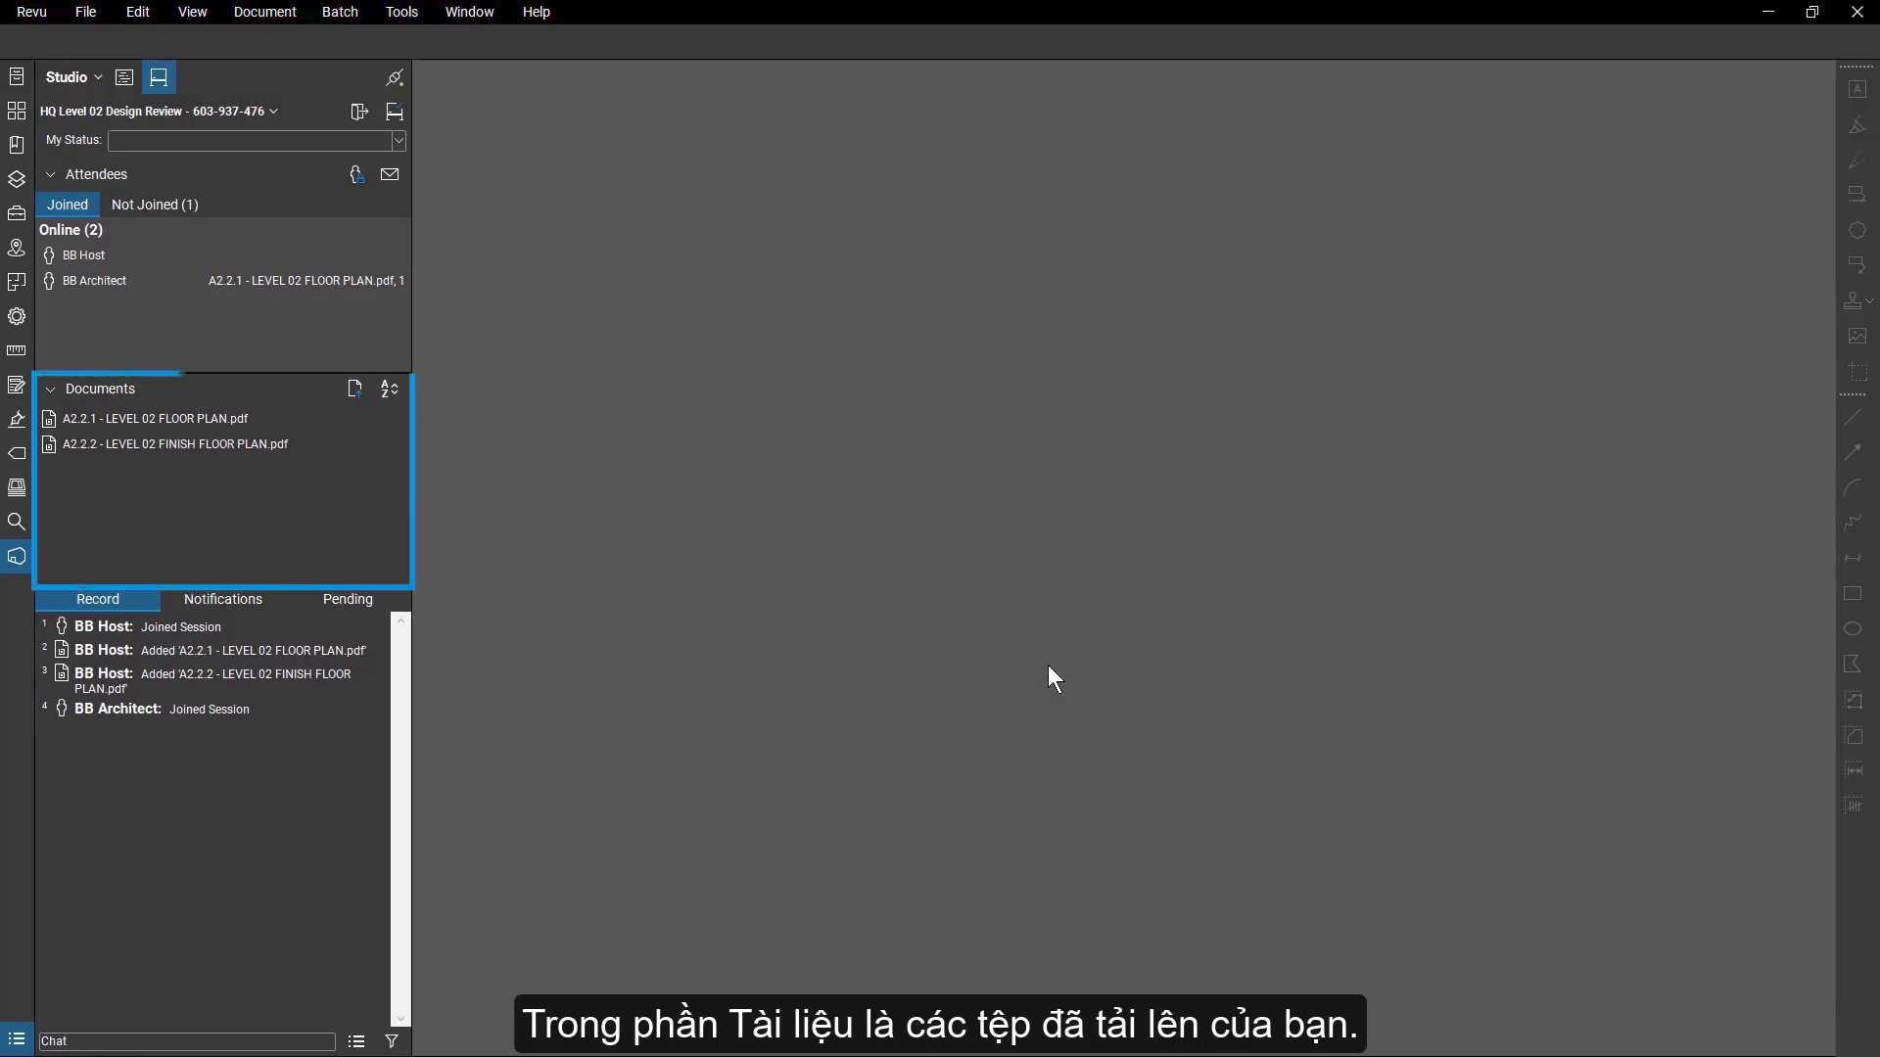
Open the A2.2.1 - LEVEL 02 FLOOR PLAN document and add the file E2.02 - ELECTRICAL PLAN - LEVEL 2 to the session.
double_click(304, 421)
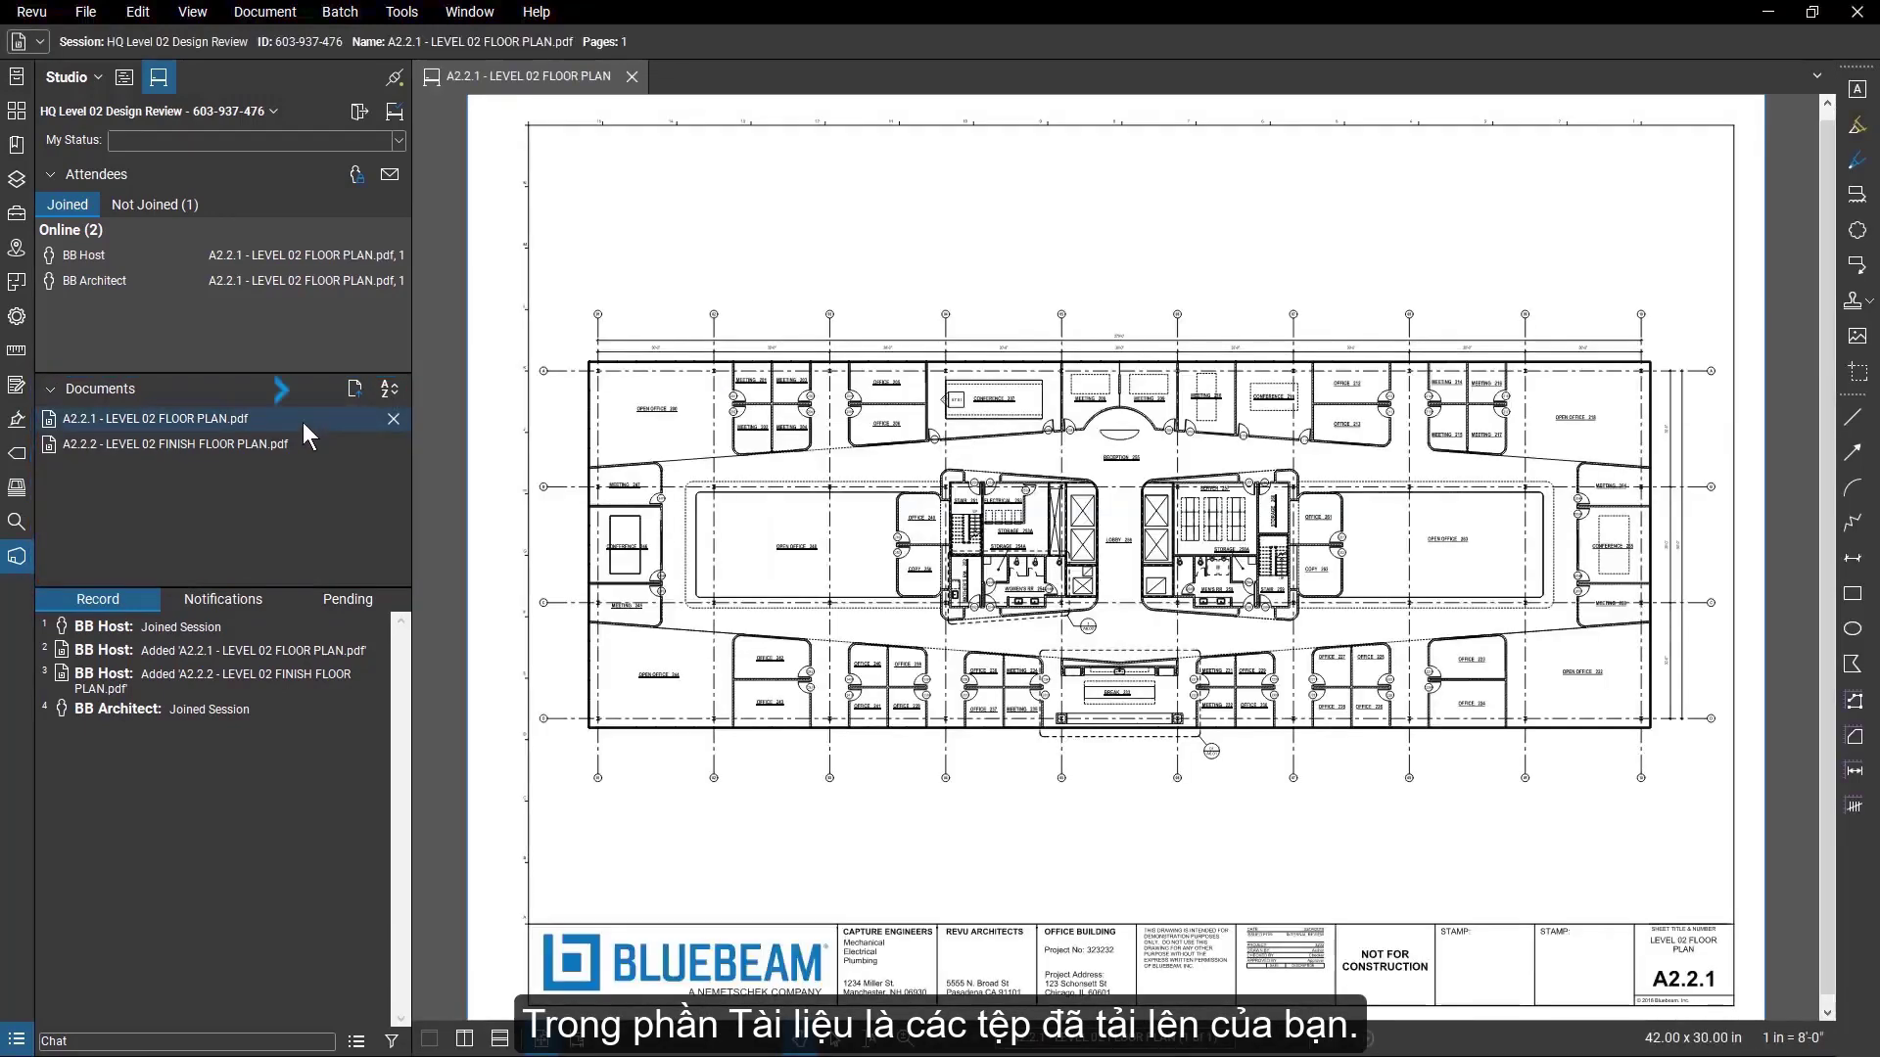
left_click(356, 397)
left_click(244, 178)
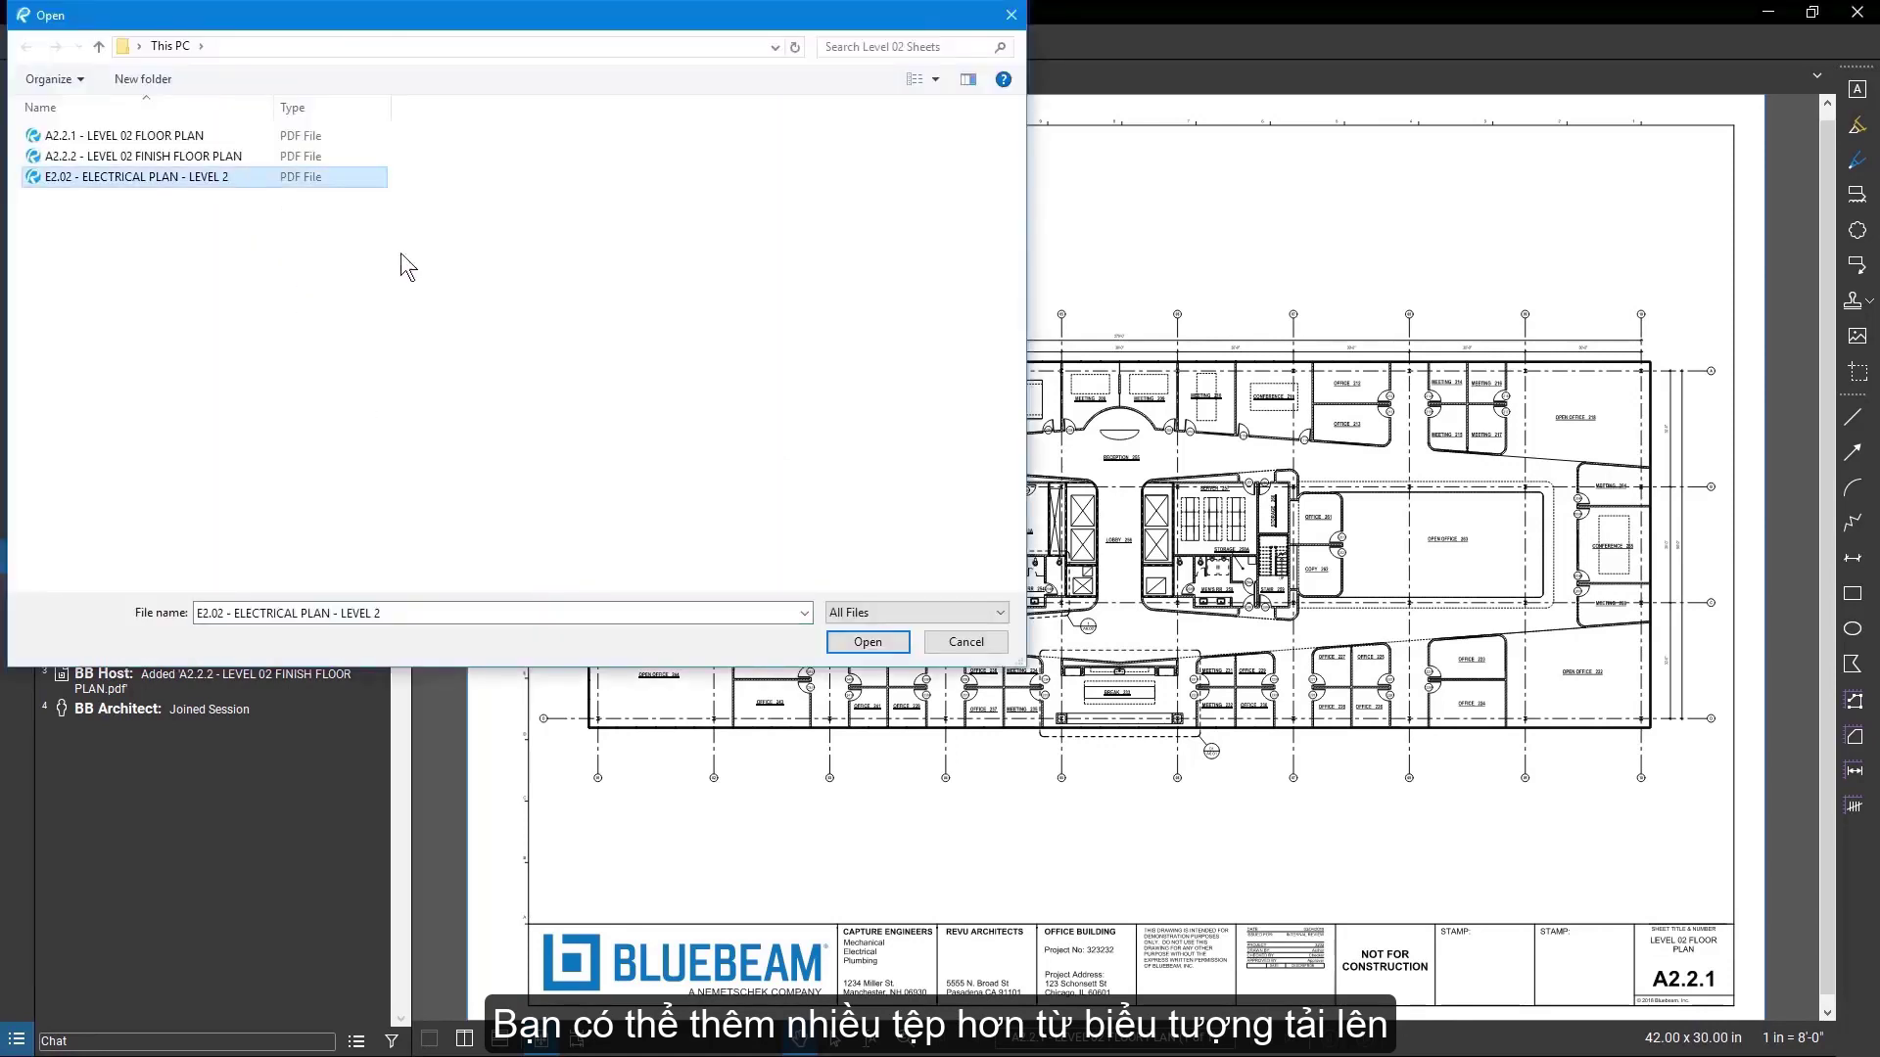
left_click(850, 640)
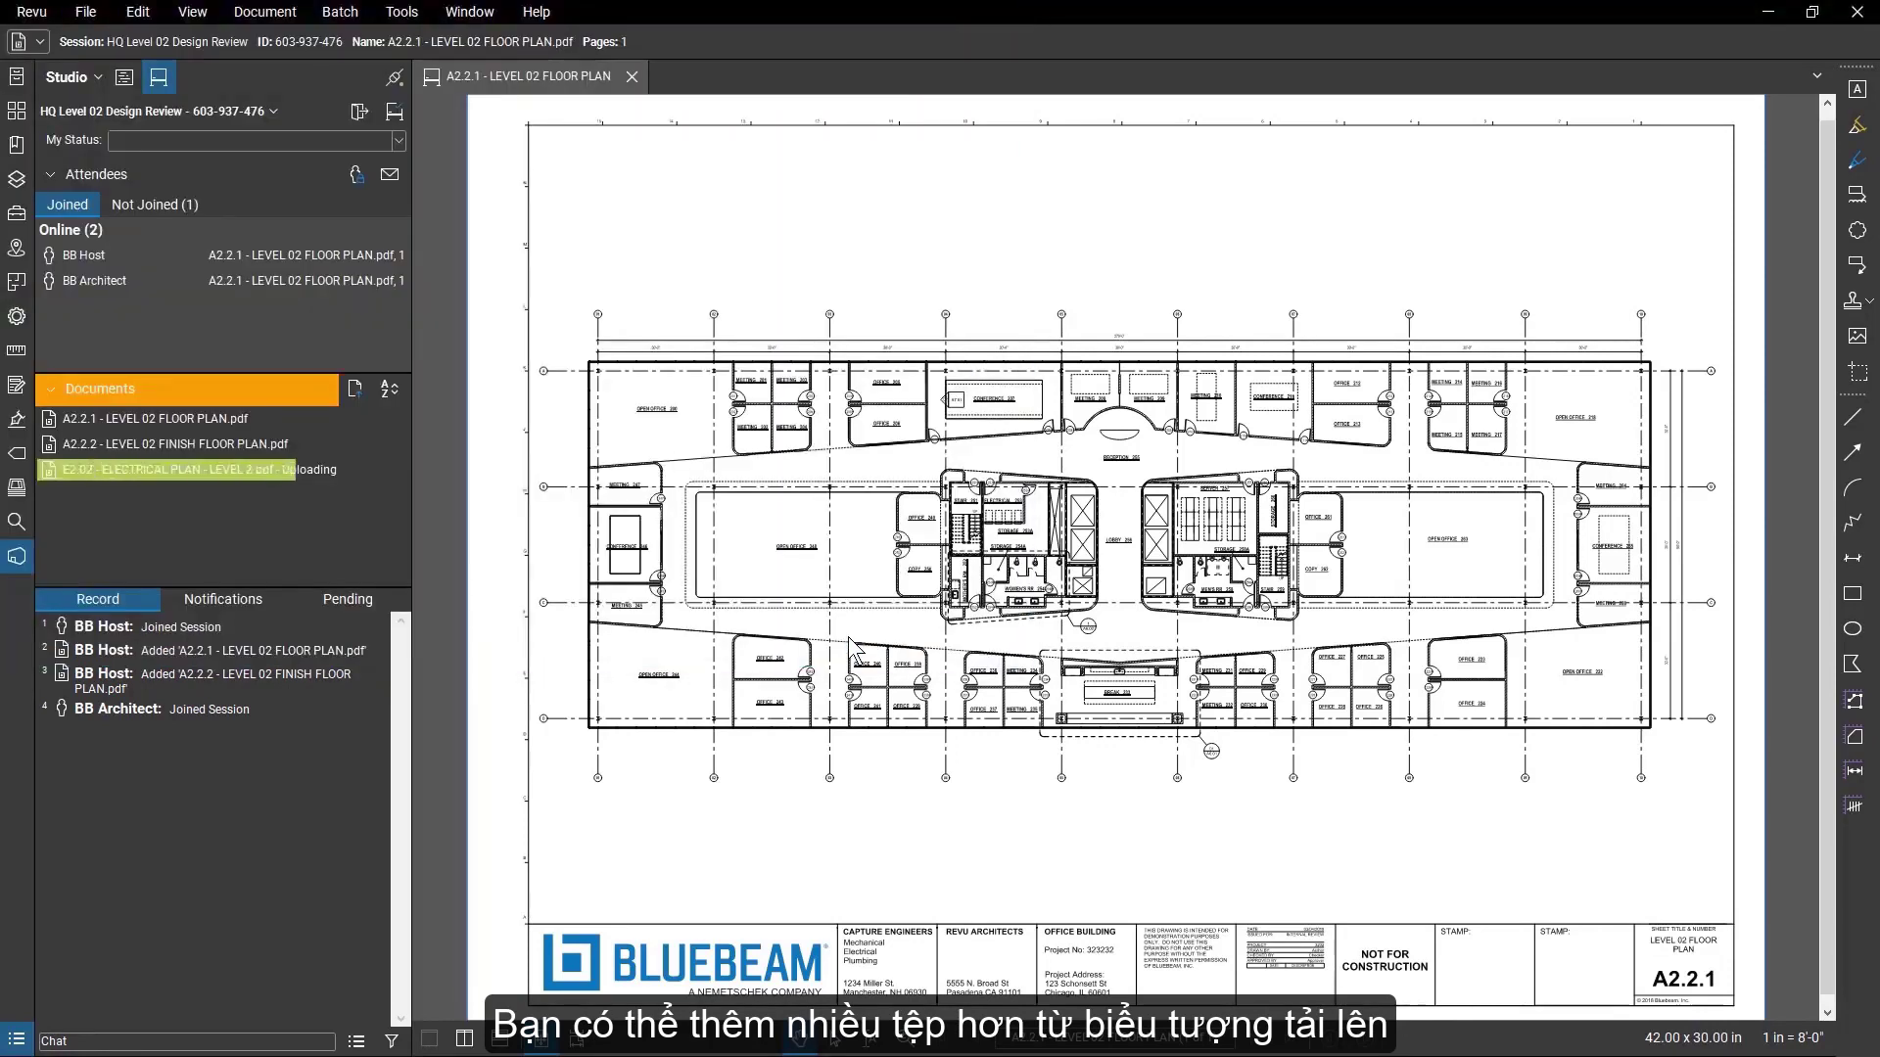
left_click(386, 400)
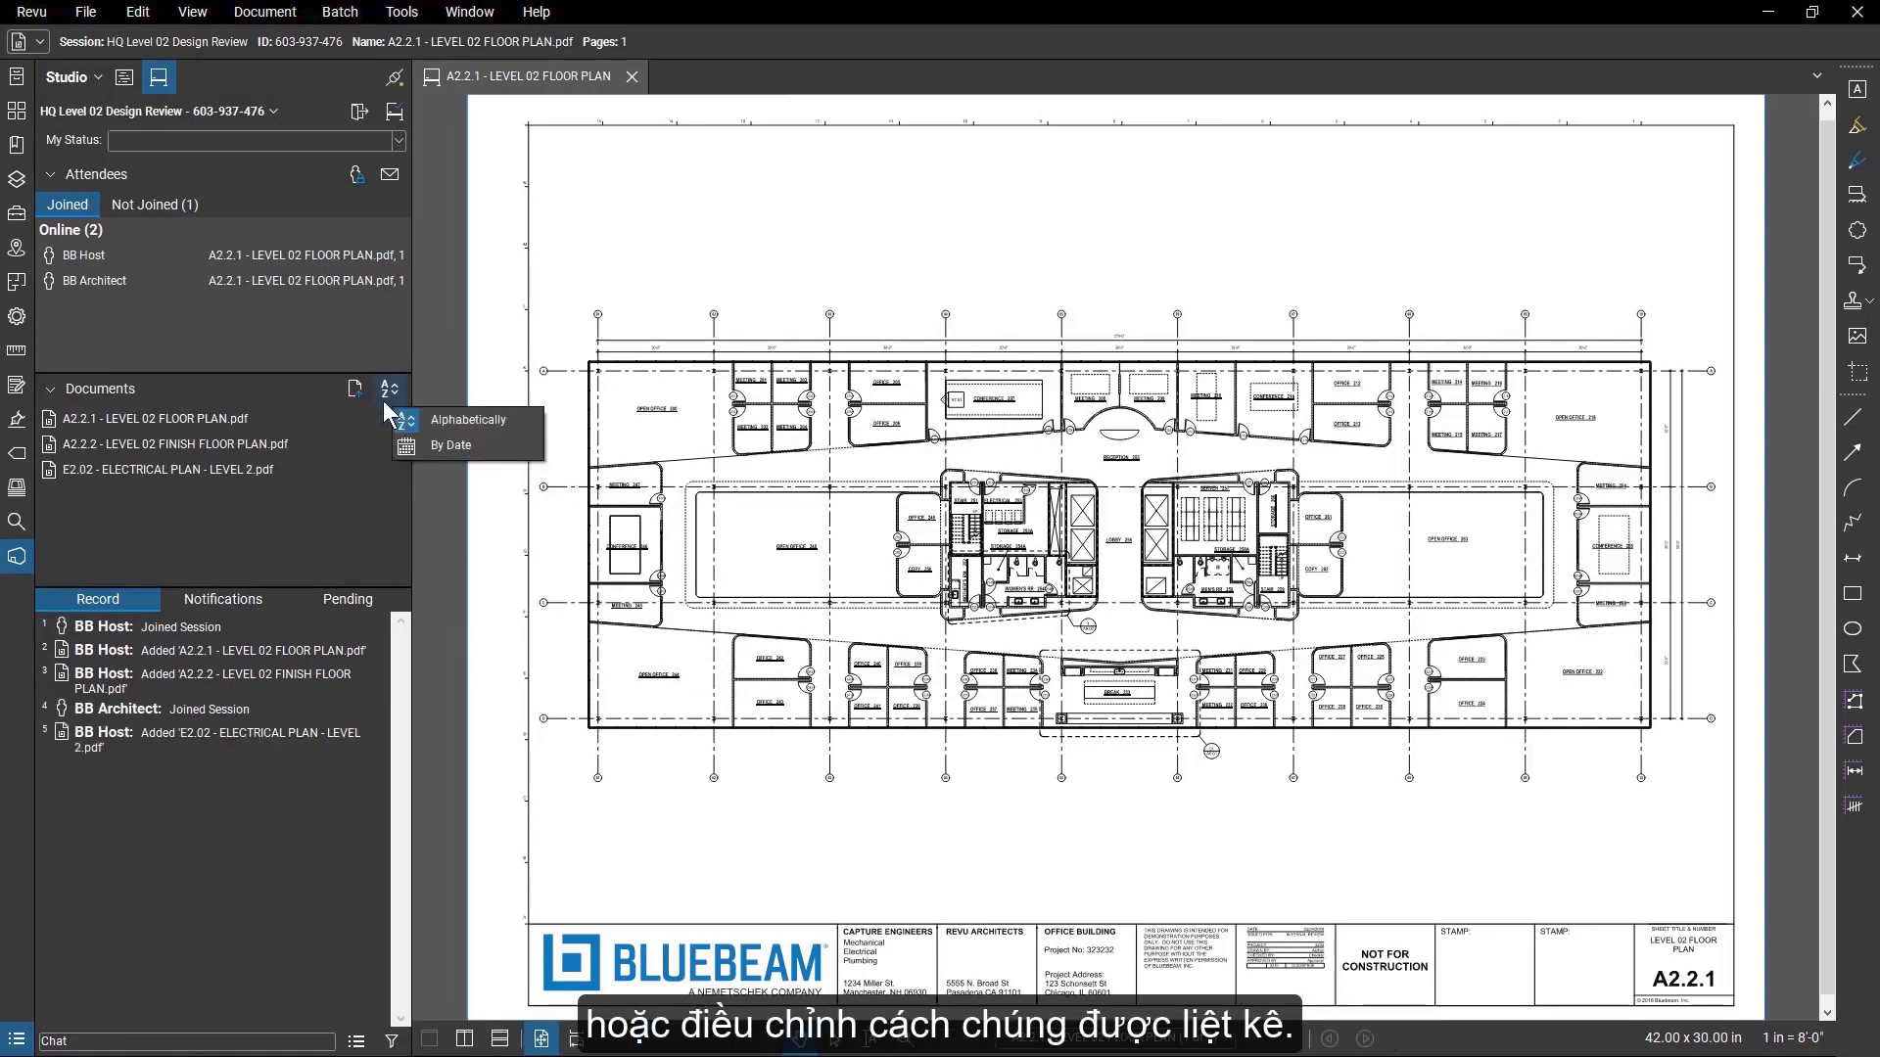
left_click(376, 401)
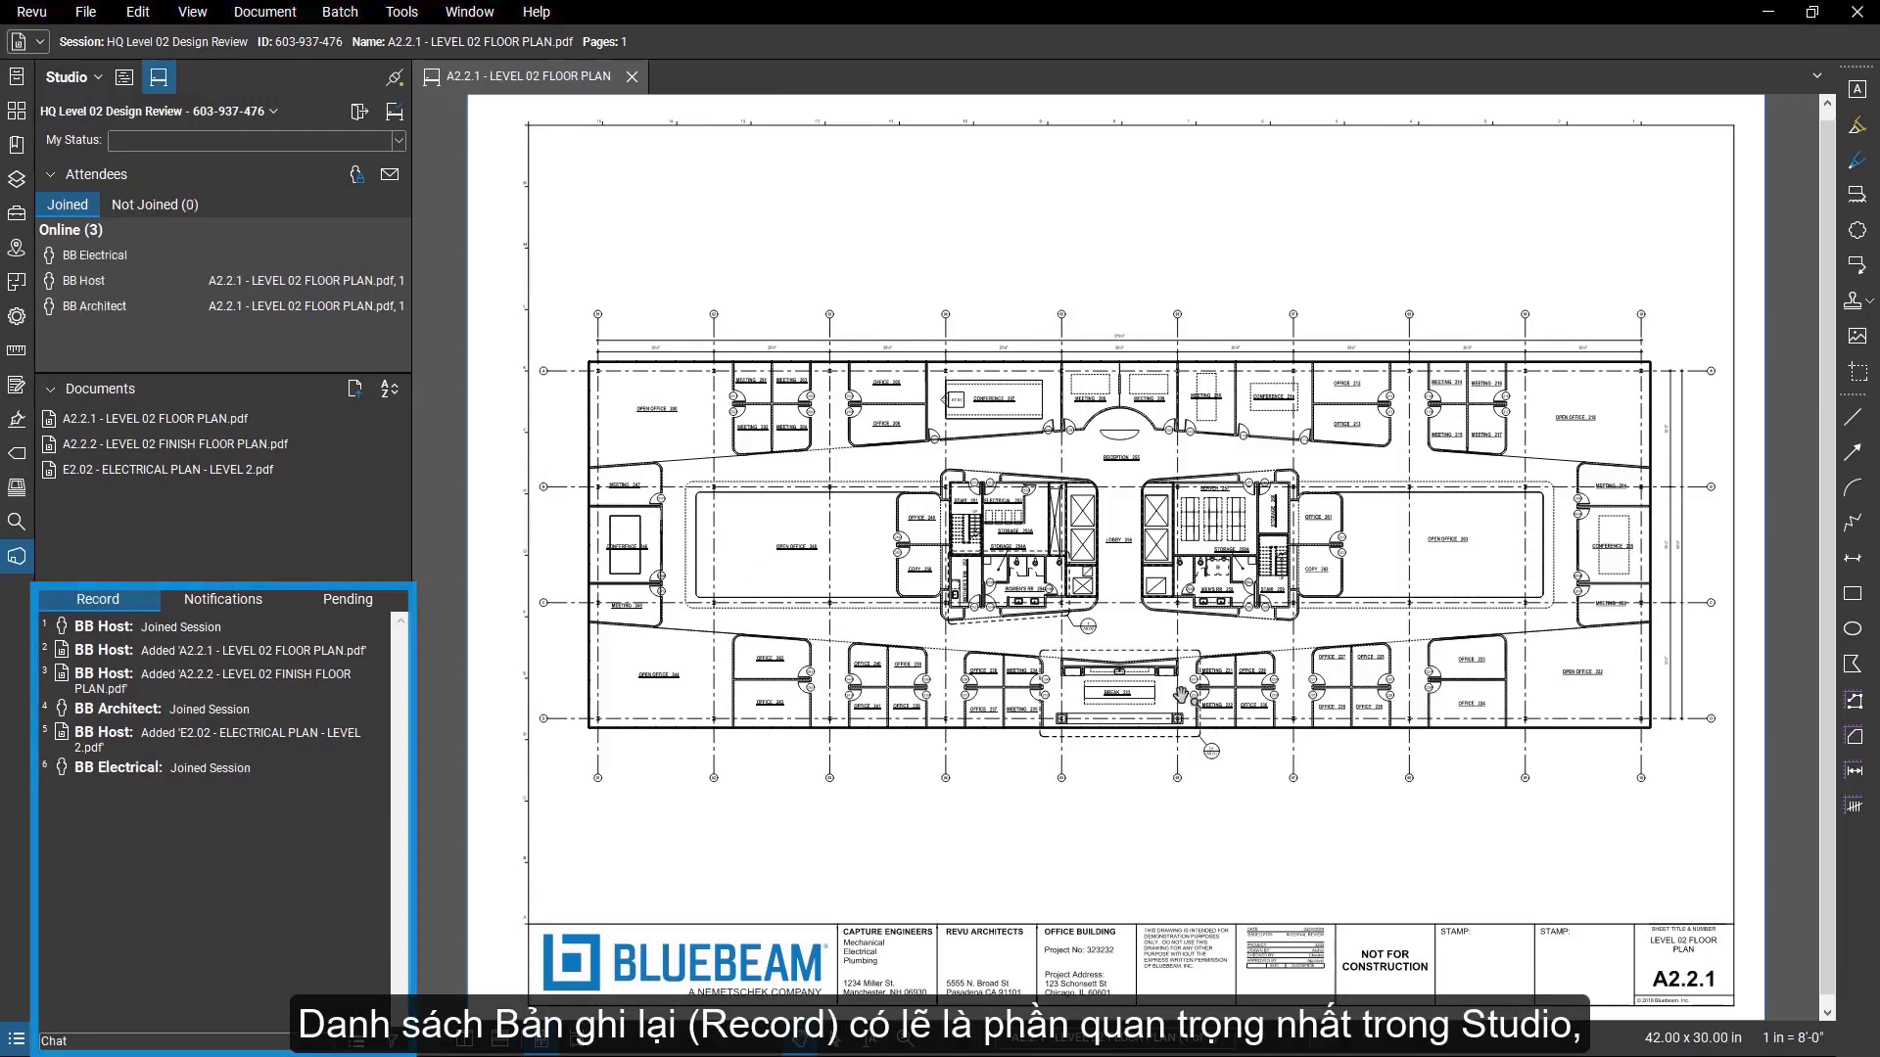
Go to the "Is power required here?" markup at Conference 246 from its entry in the session record.
scroll(1341, 688, "up", 8)
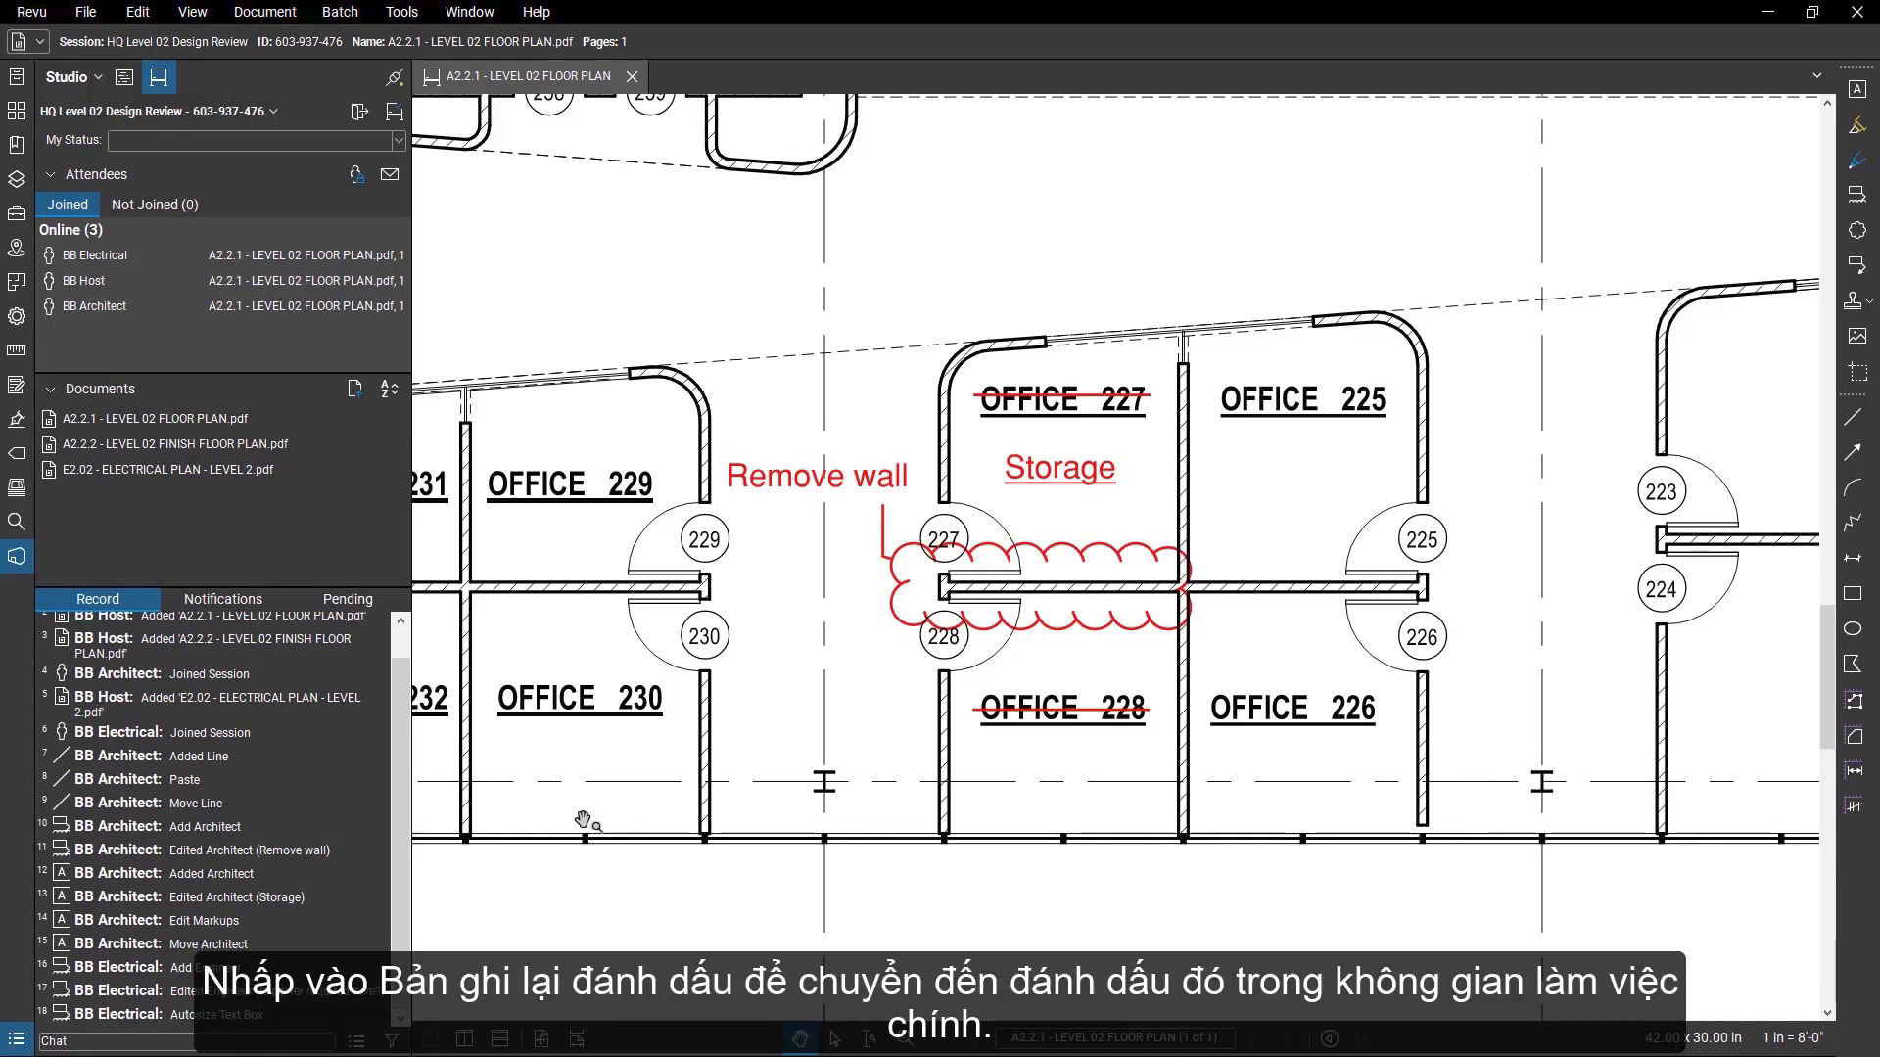
left_click(382, 991)
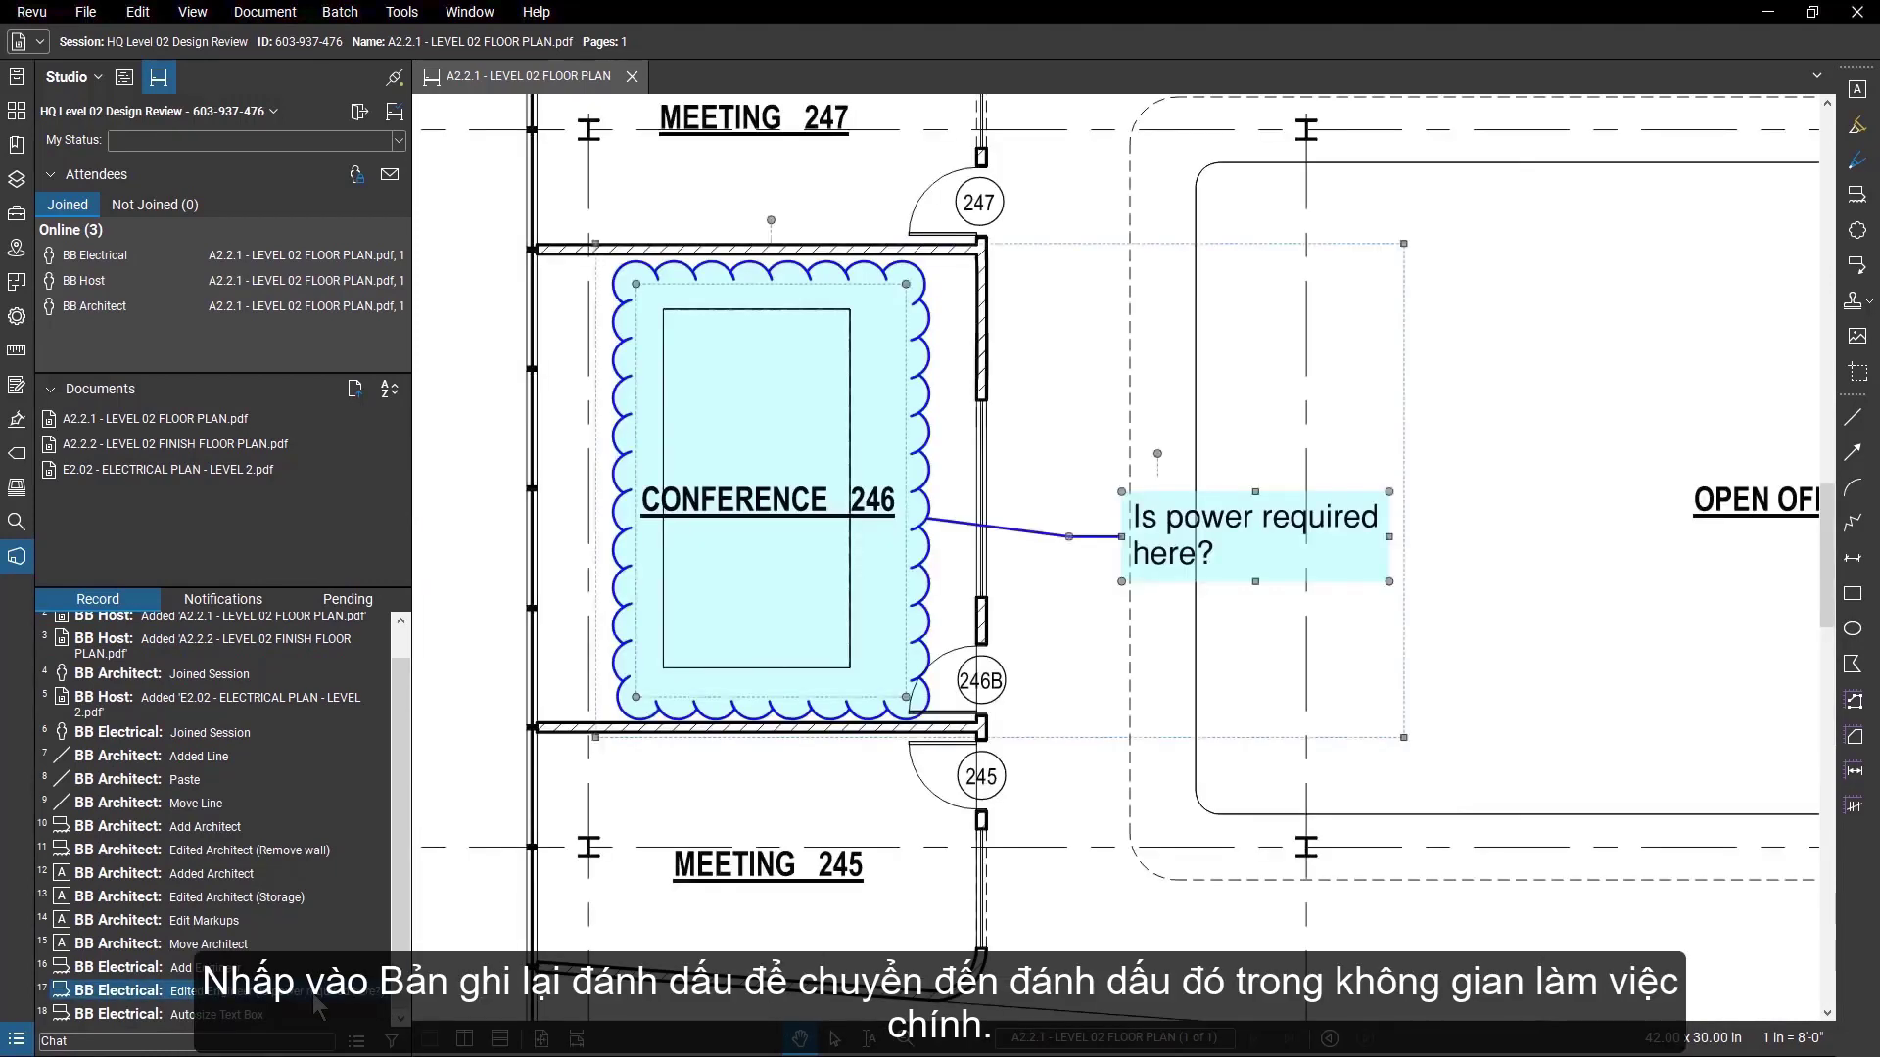
left_click(465, 887)
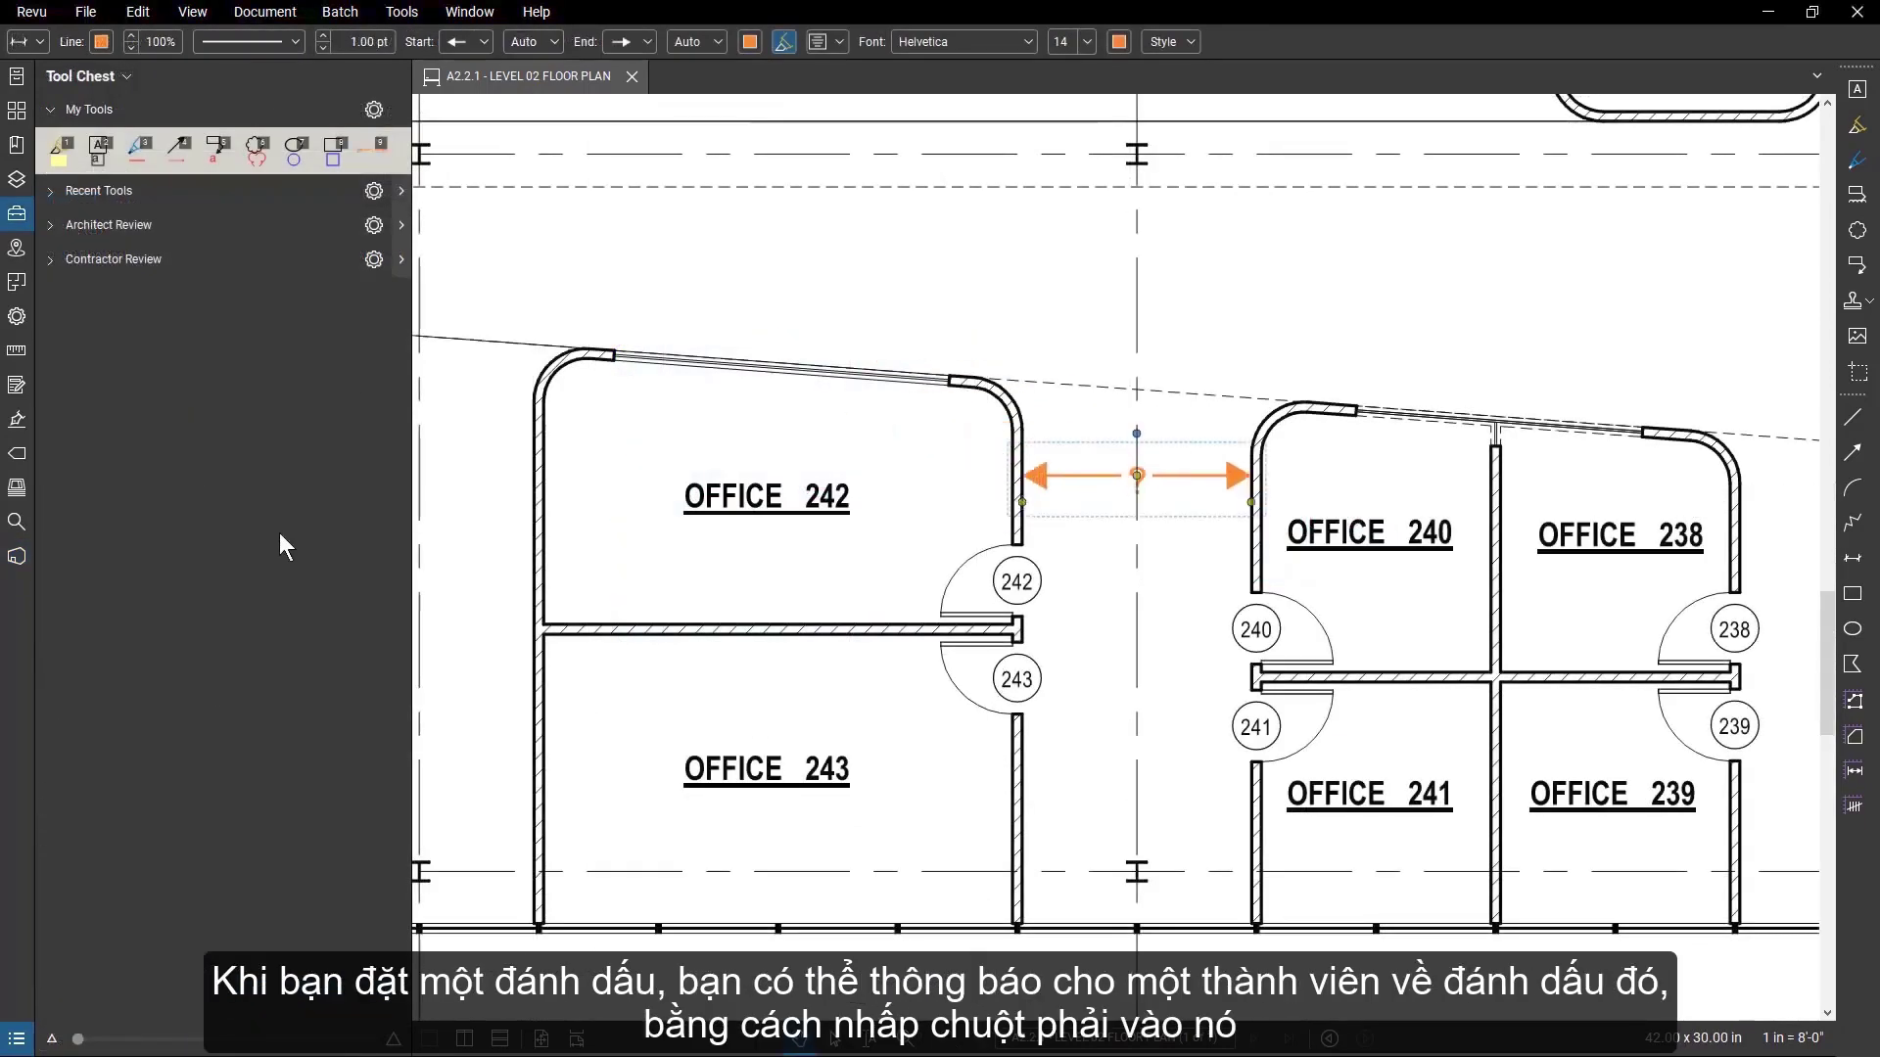
Alert the attendee BB Architect about the orange dimension markup between Office 242 and Office 240.
left_click(21, 561)
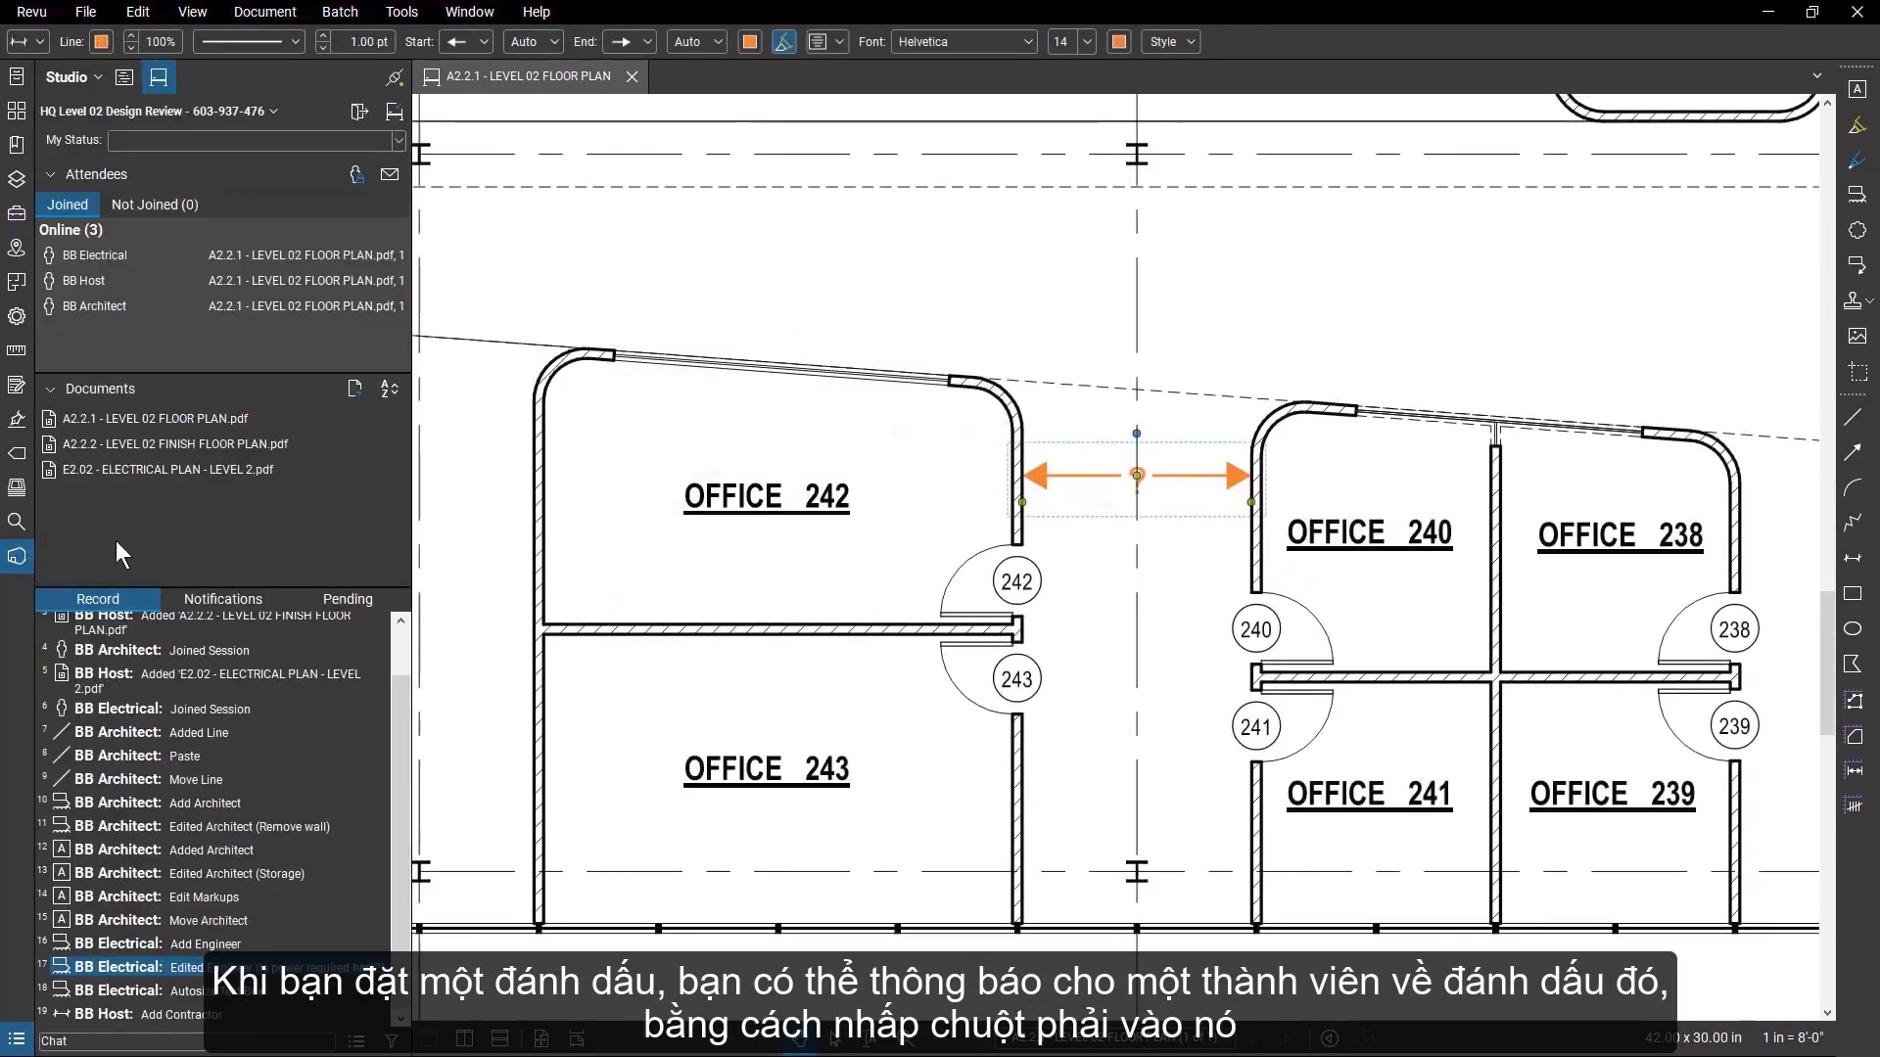
right_click(1051, 480)
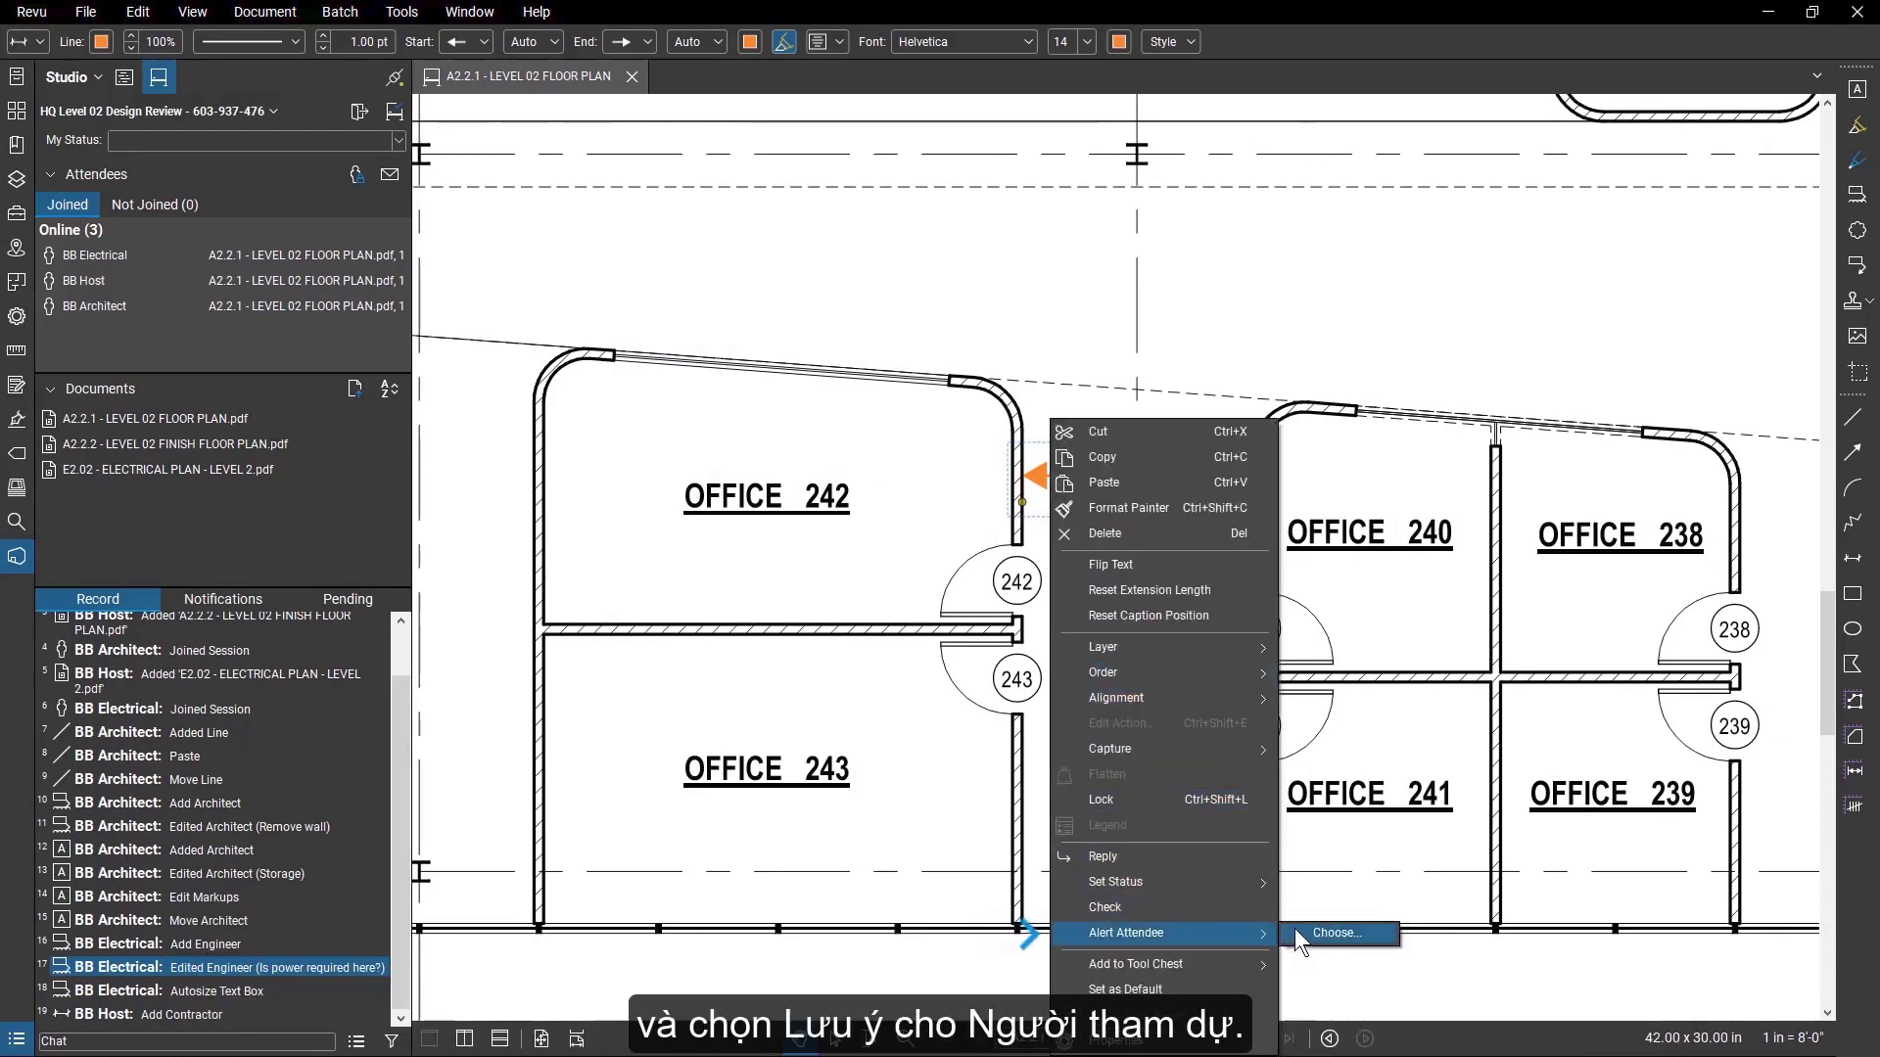
left_click(1295, 929)
left_click(874, 419)
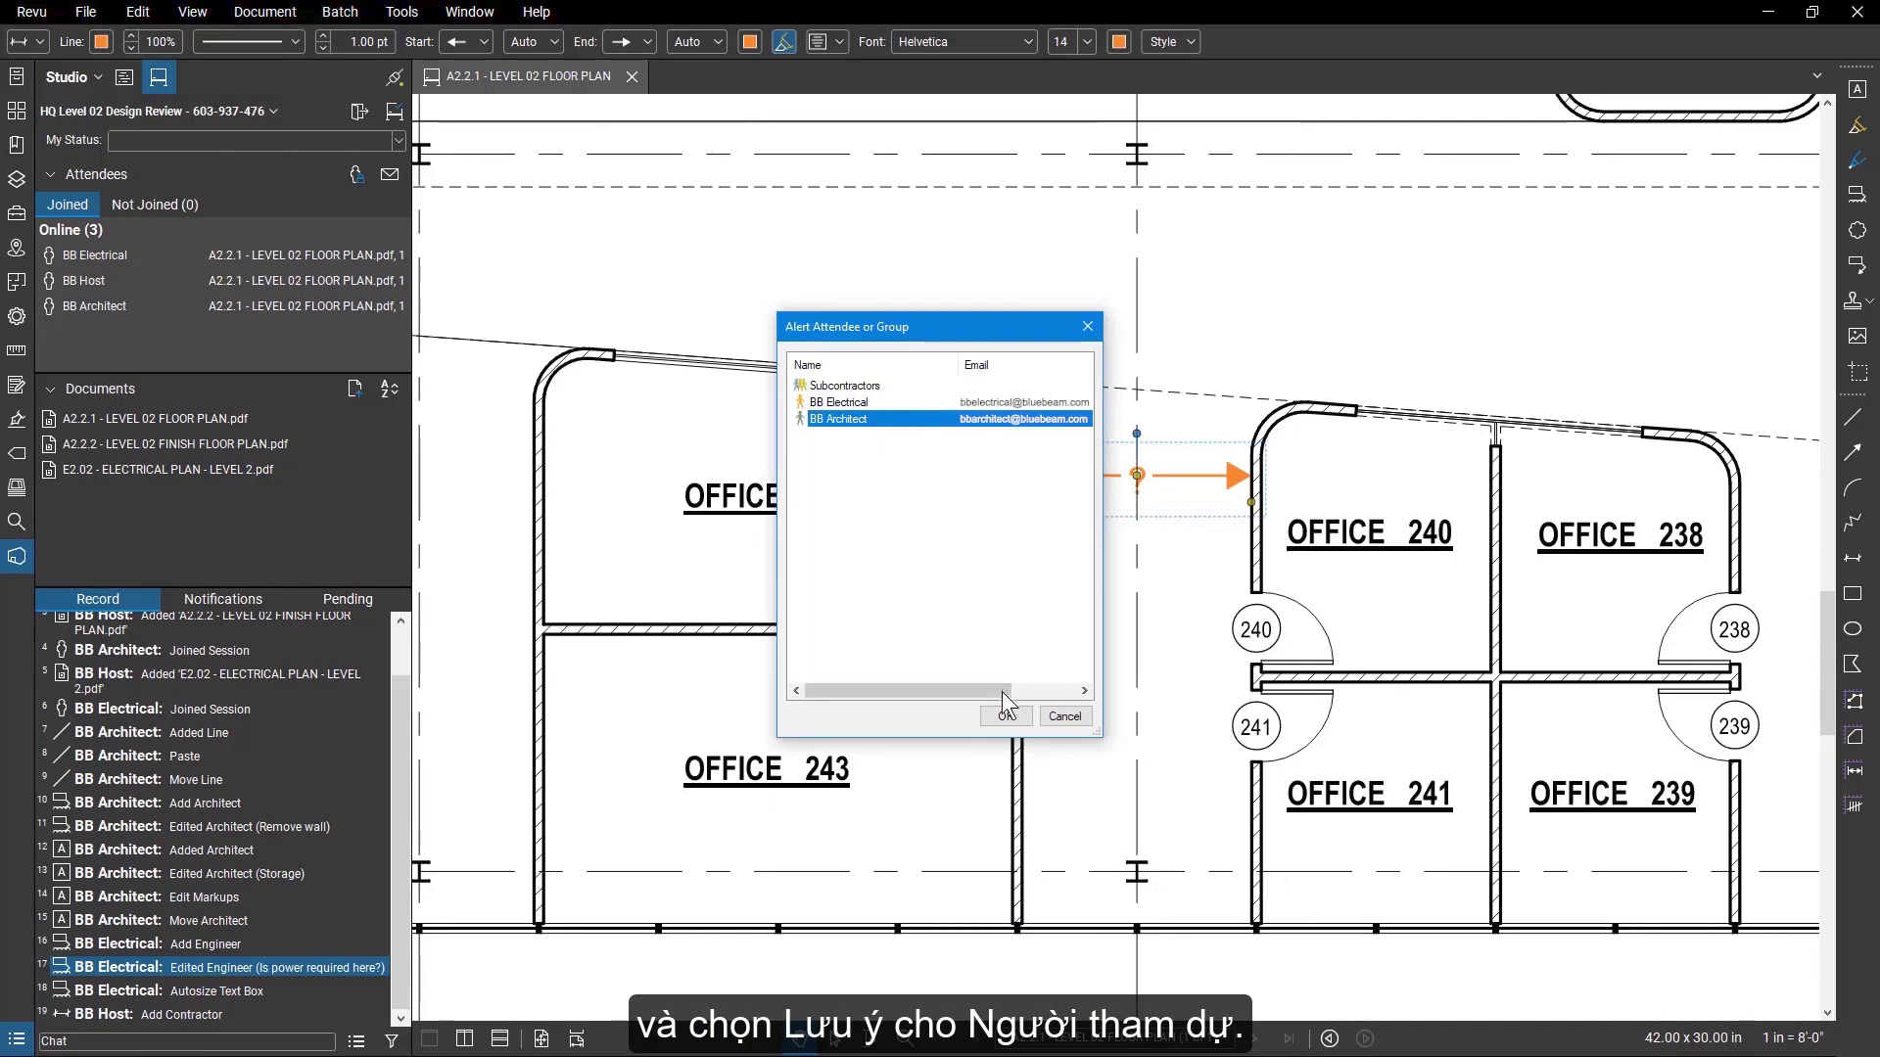
left_click(1005, 715)
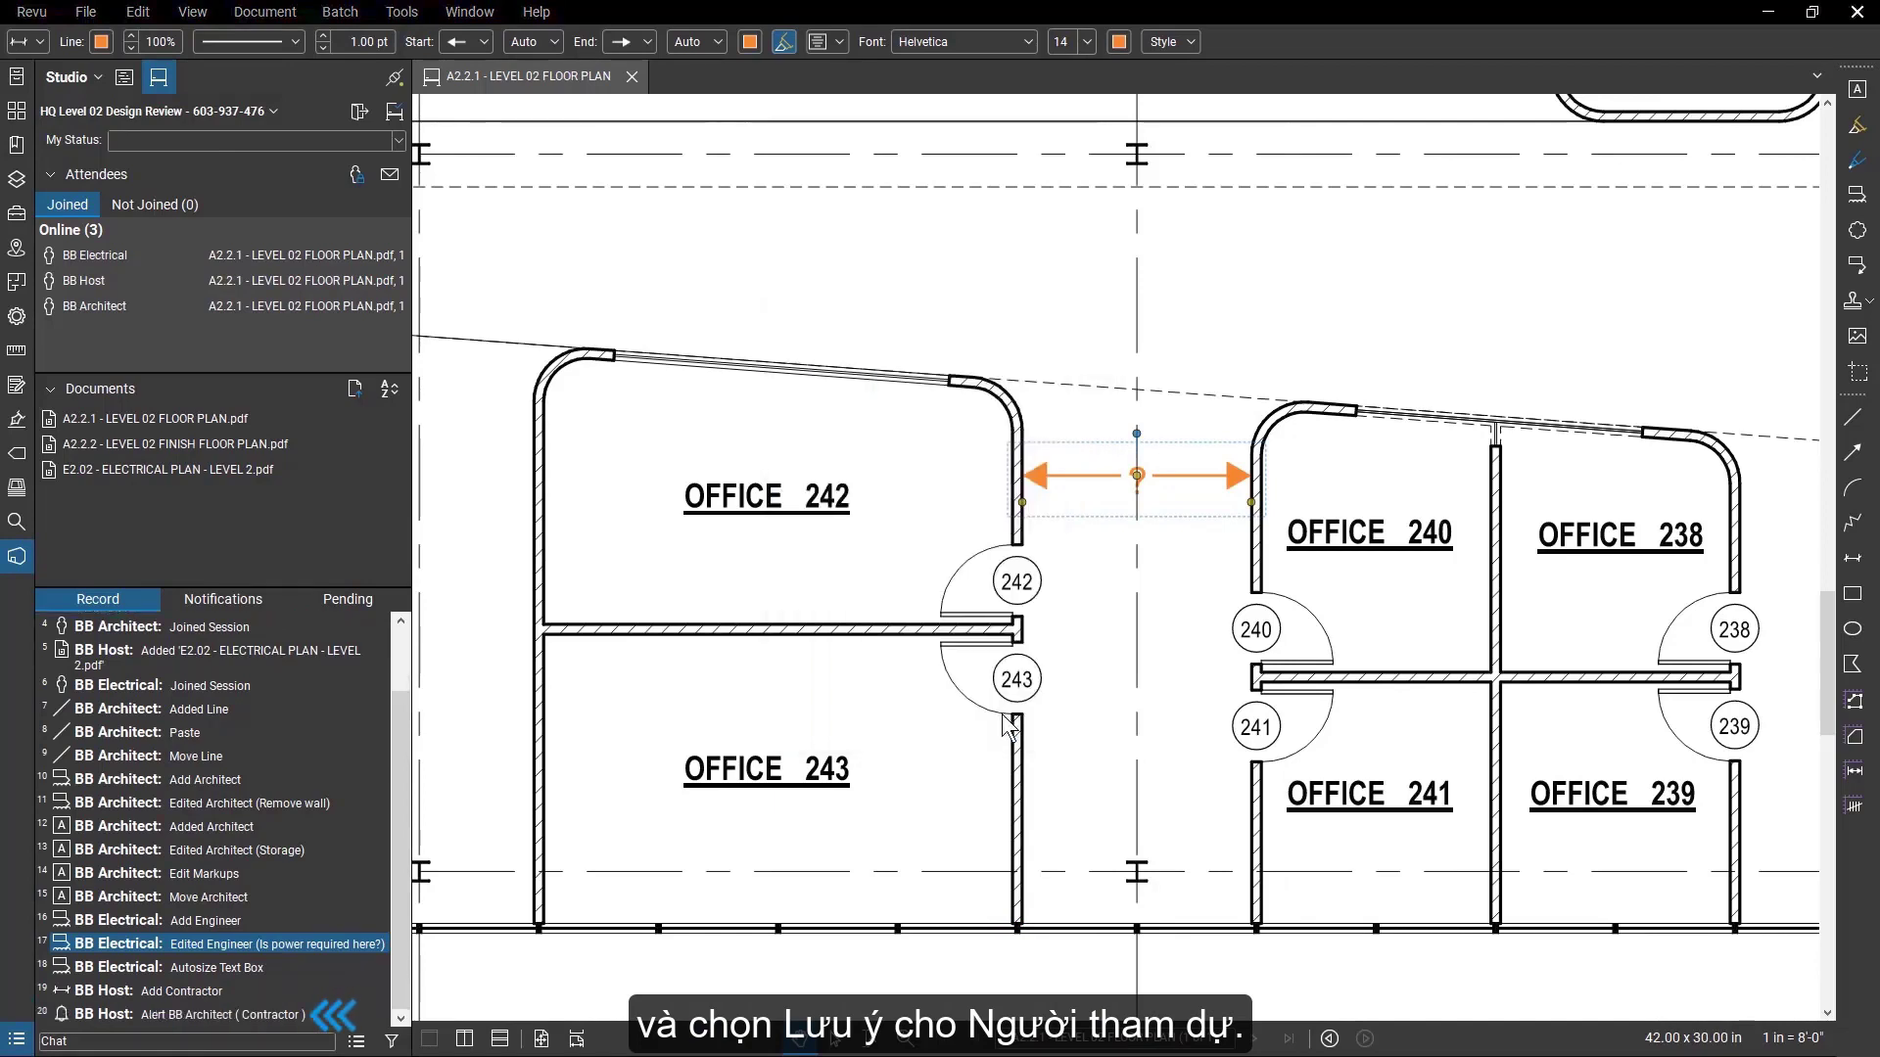
Post the chat message "Need measurements for Office 242" to the session record.
left_click(282, 1040)
type("Nee")
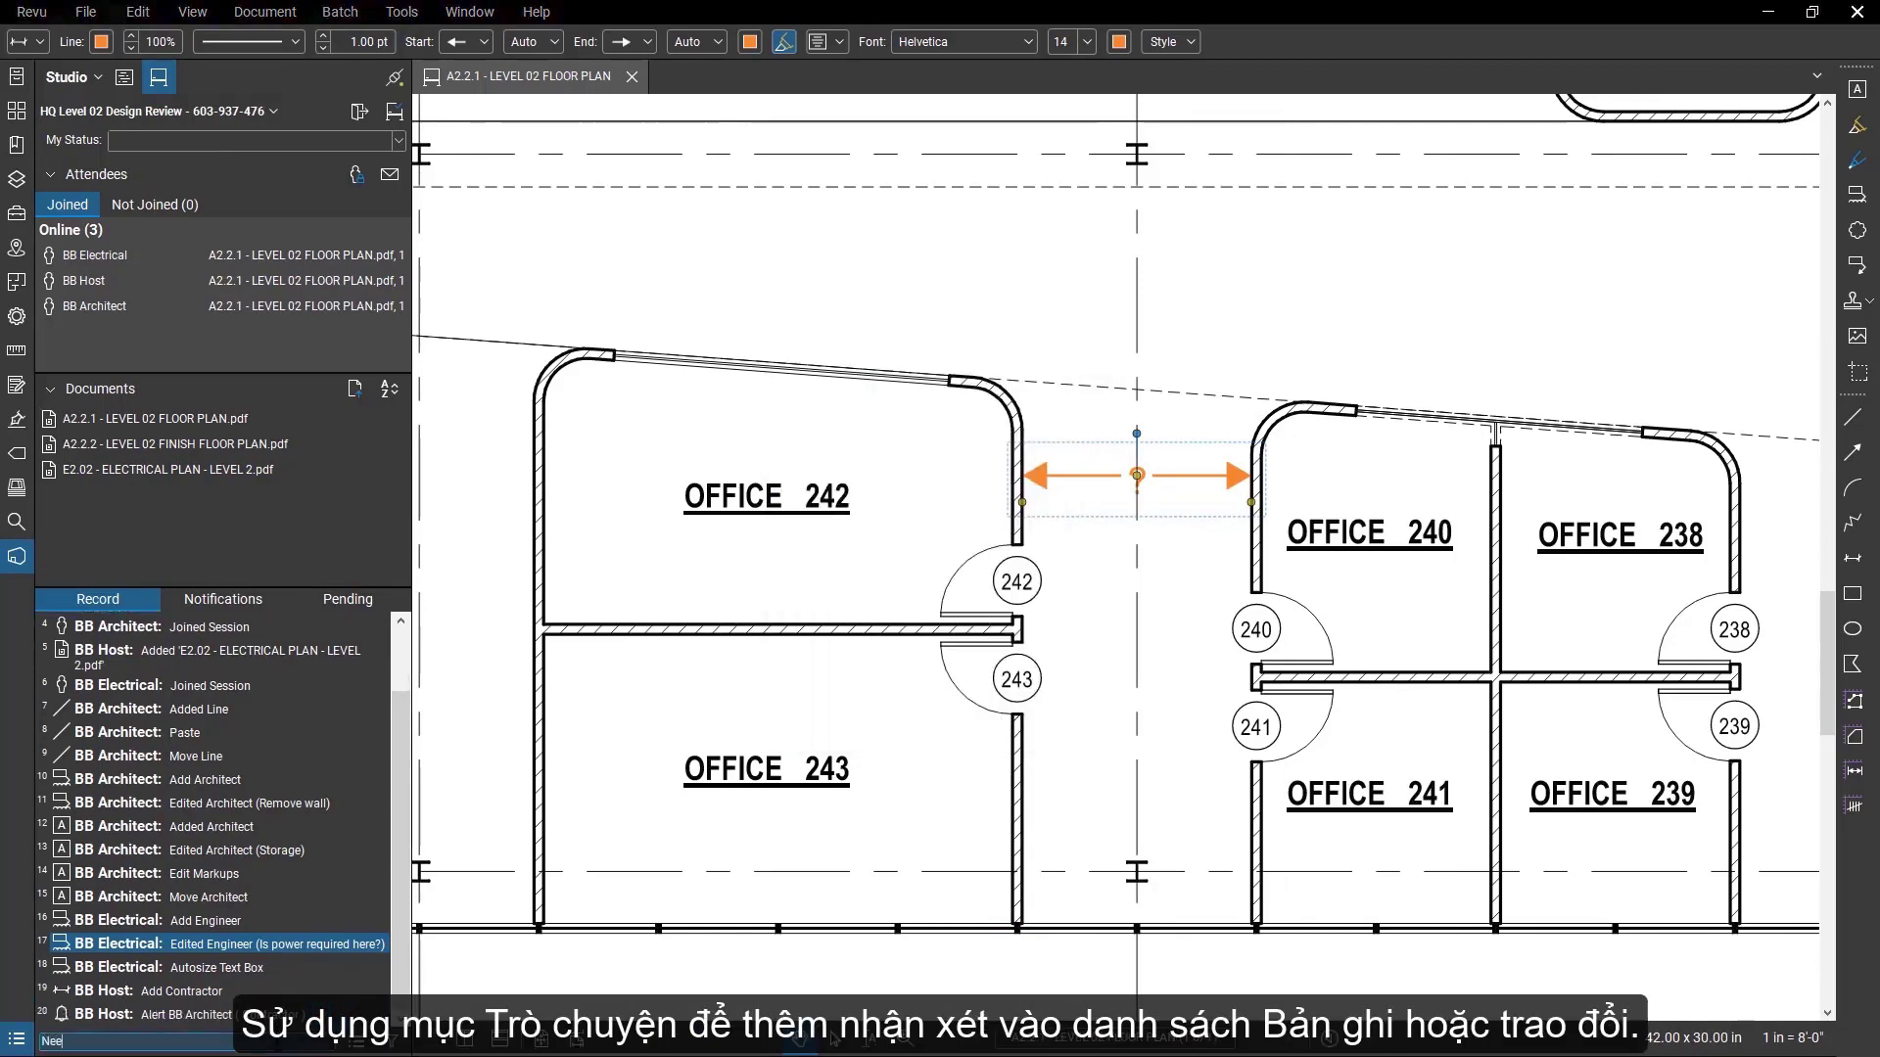
type("d measurements for Office 242")
key("Return")
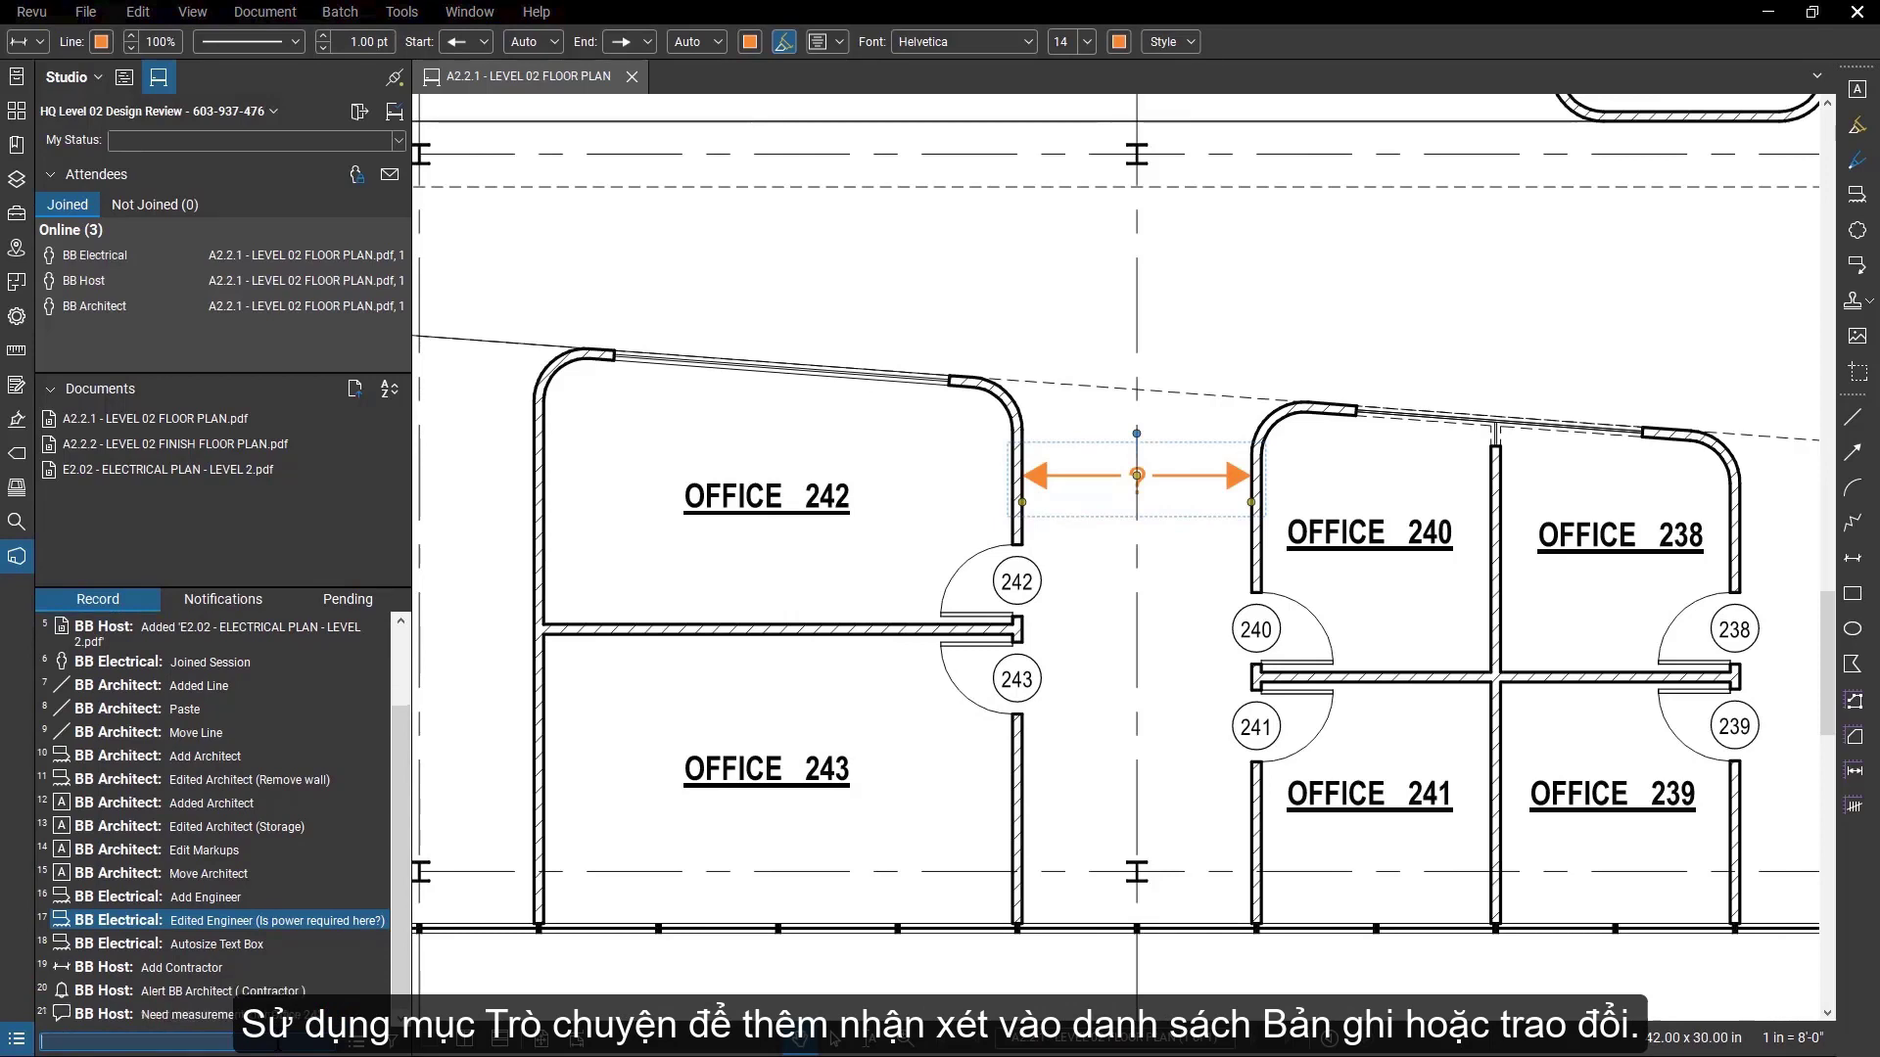
Filter the Markup entries out of the session record and restore them.
left_click(395, 1044)
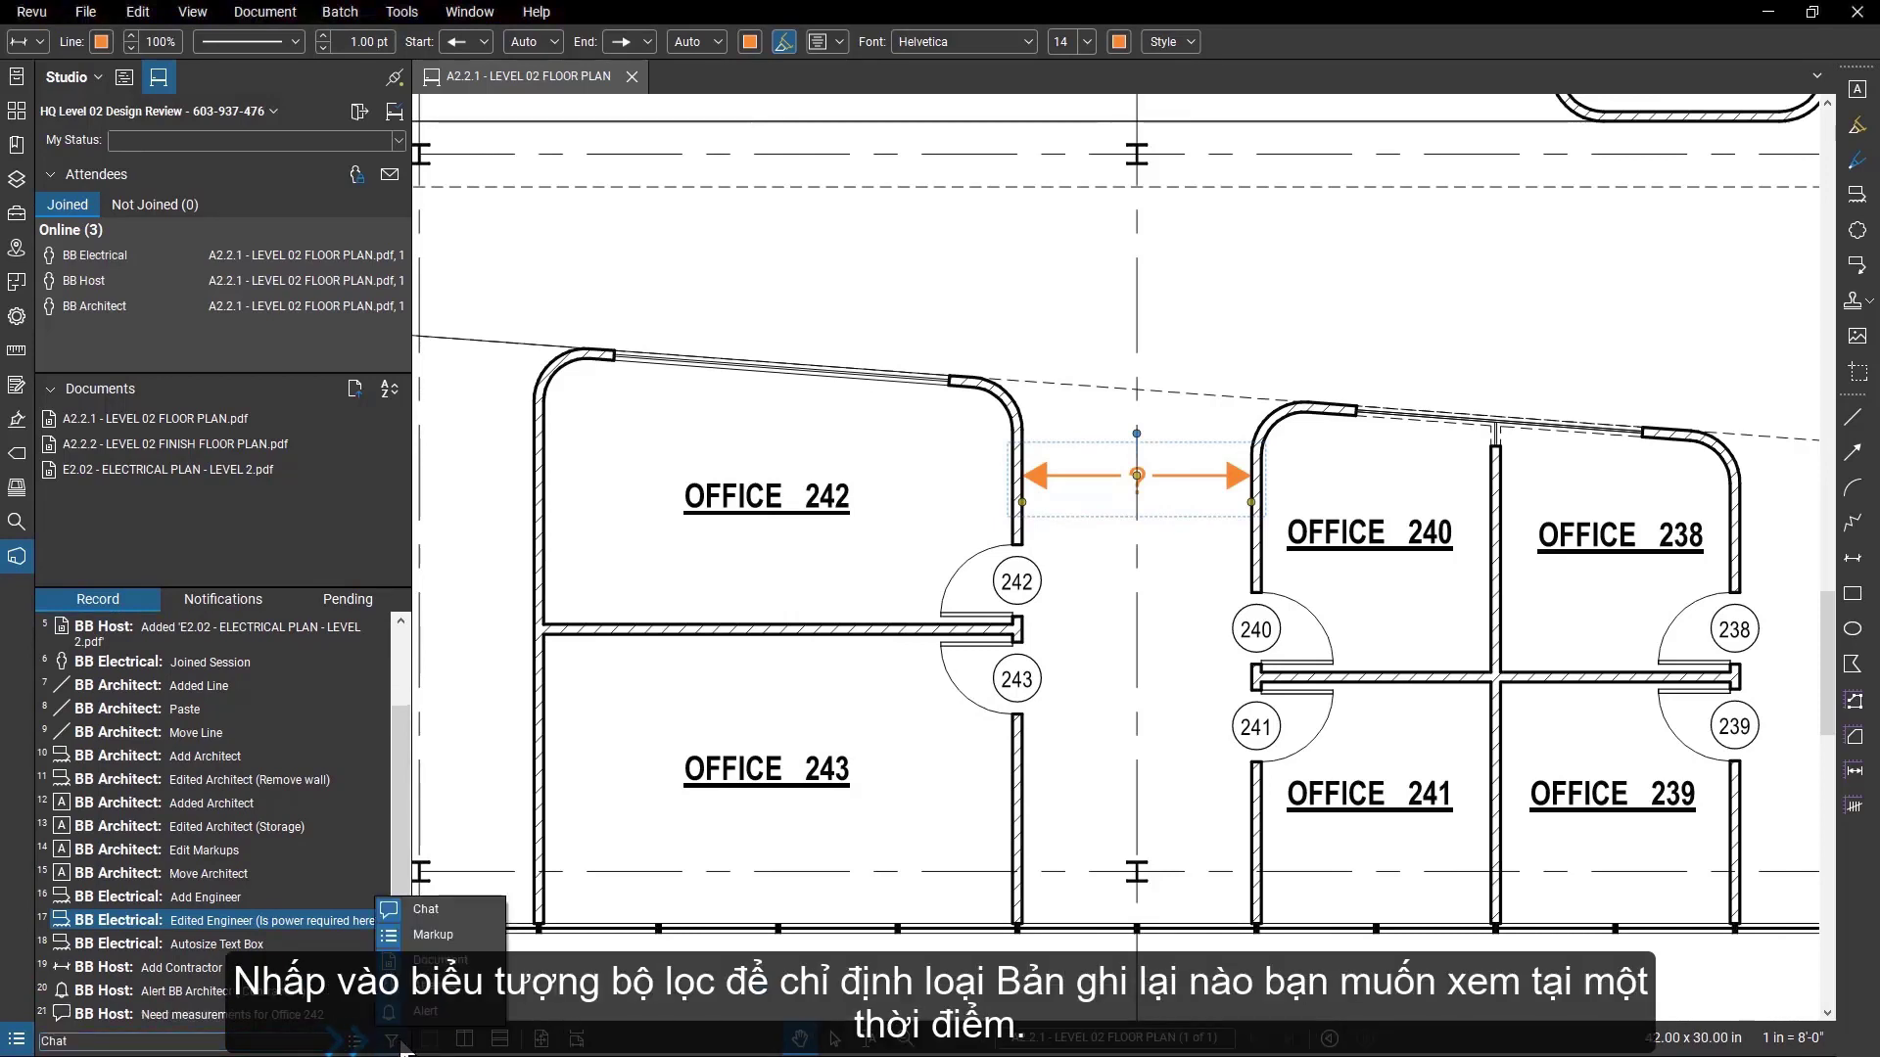
left_click(438, 935)
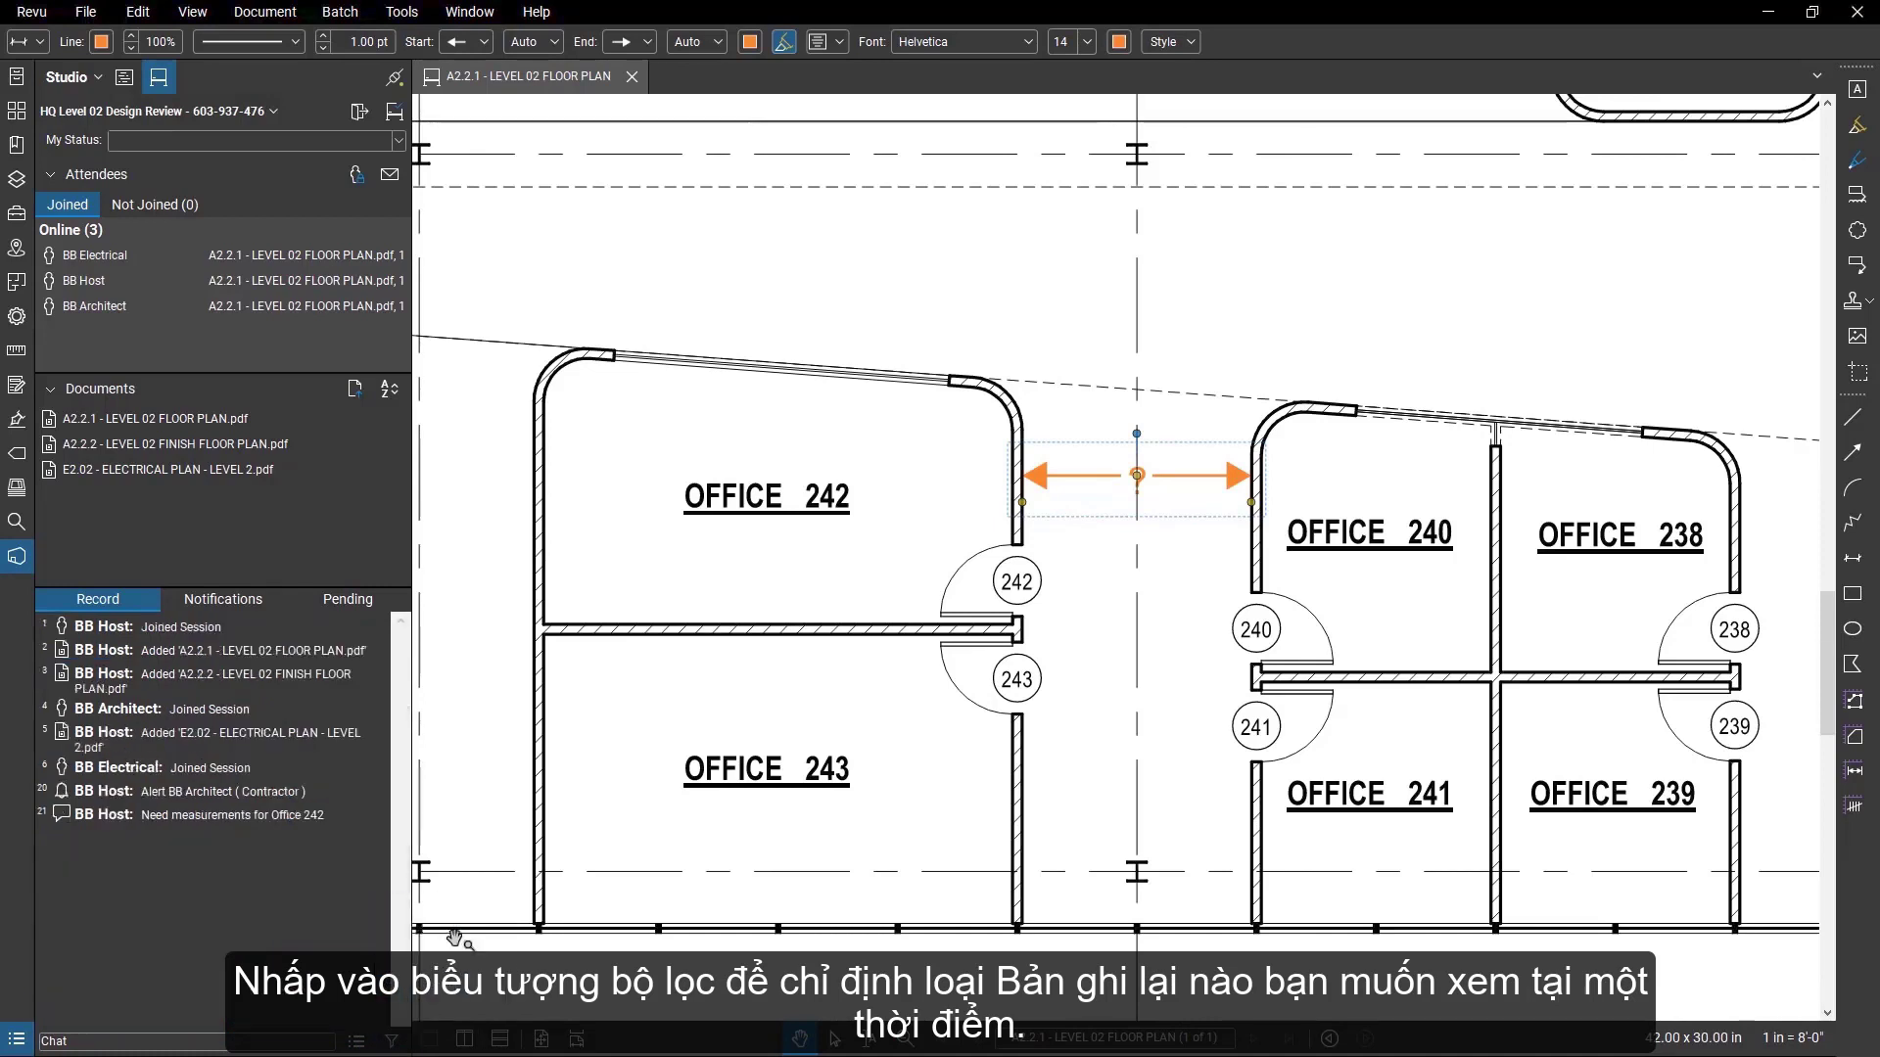
left_click(395, 1042)
left_click(460, 941)
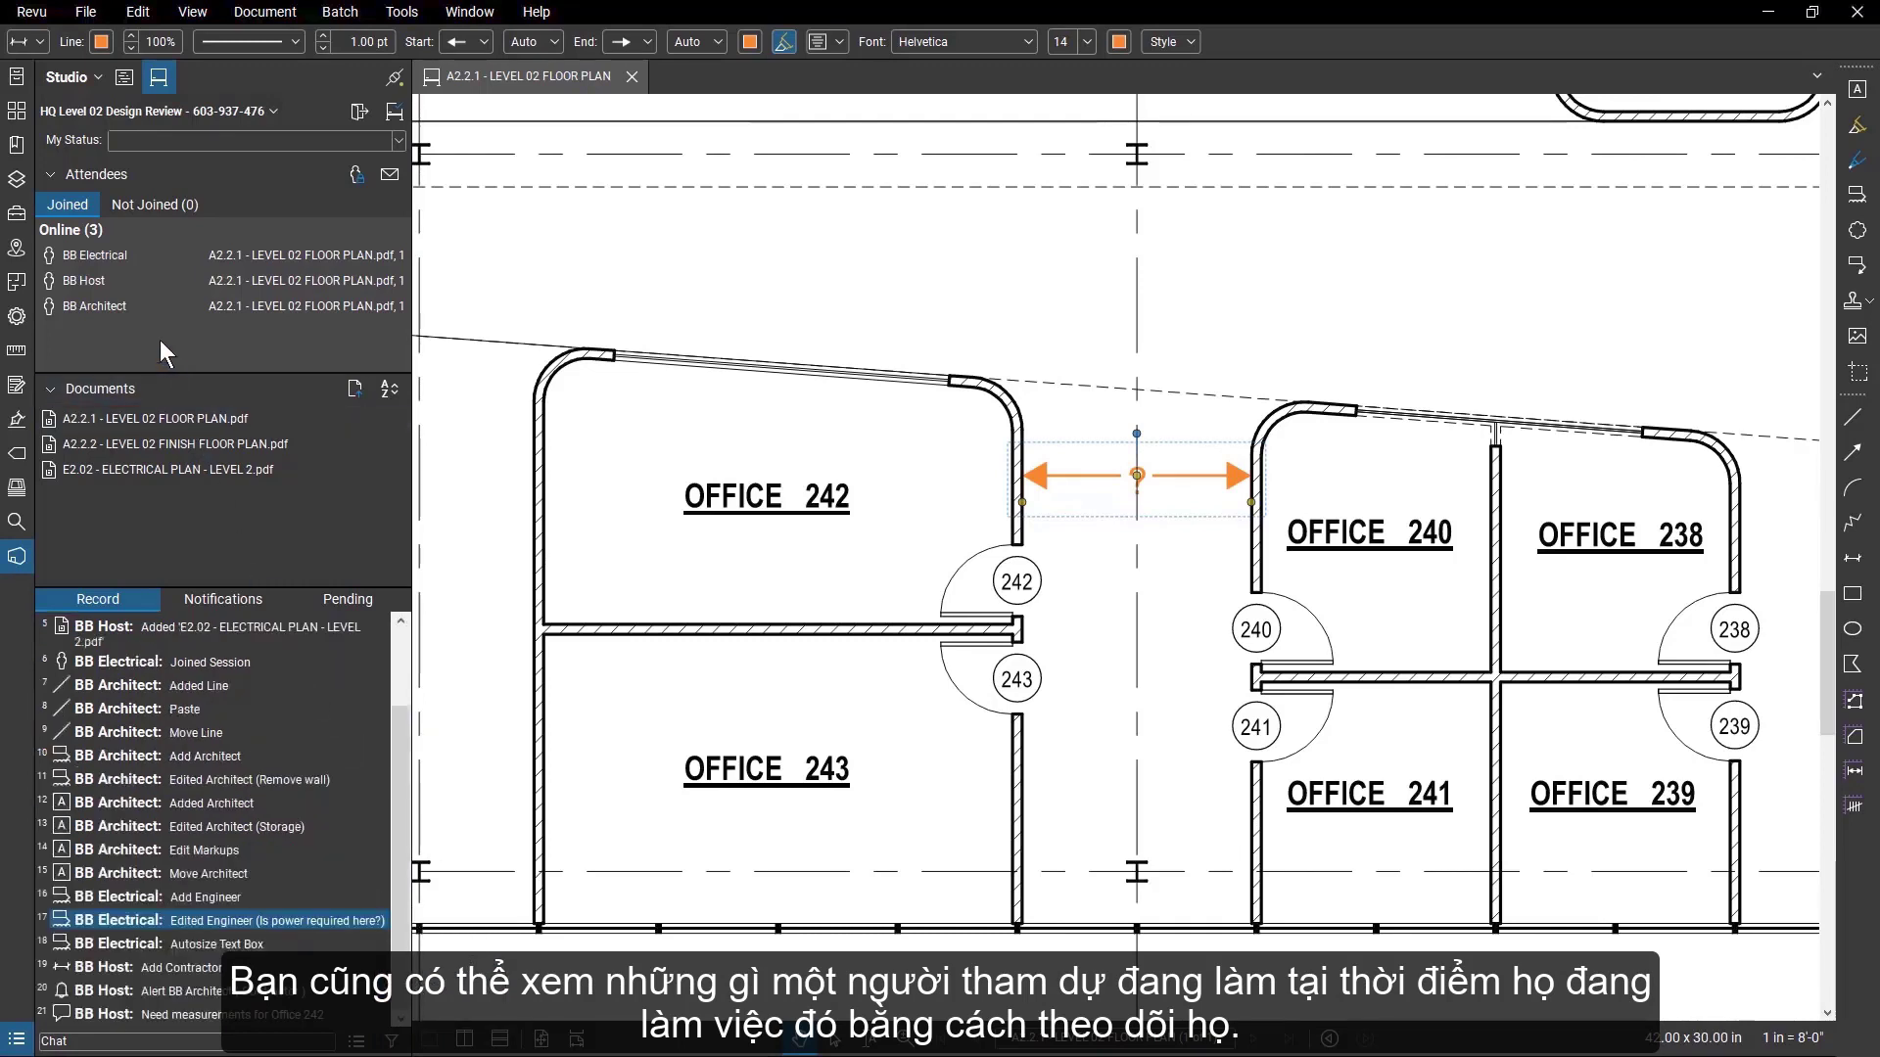
Follow the attendee BB Architect to watch their work on the Level 02 floor plan, and stop following.
mouse_move(152, 311)
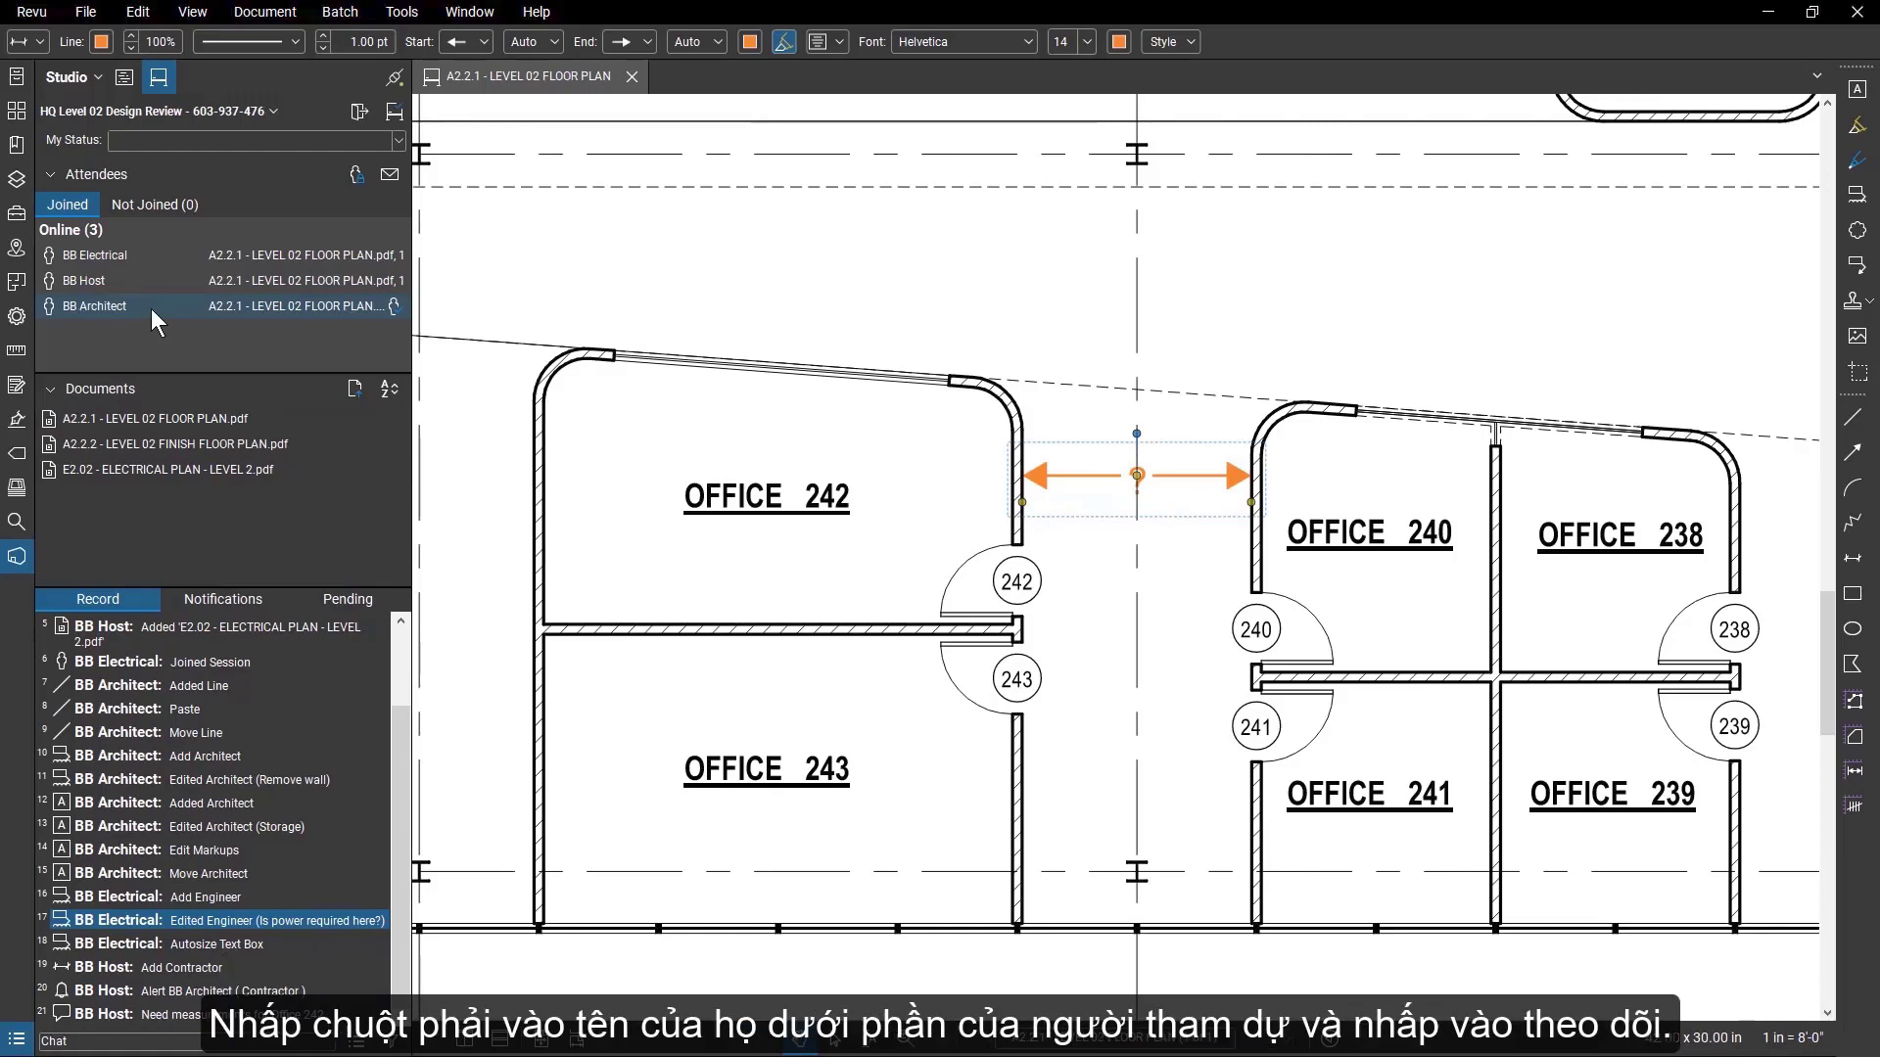
right_click(151, 308)
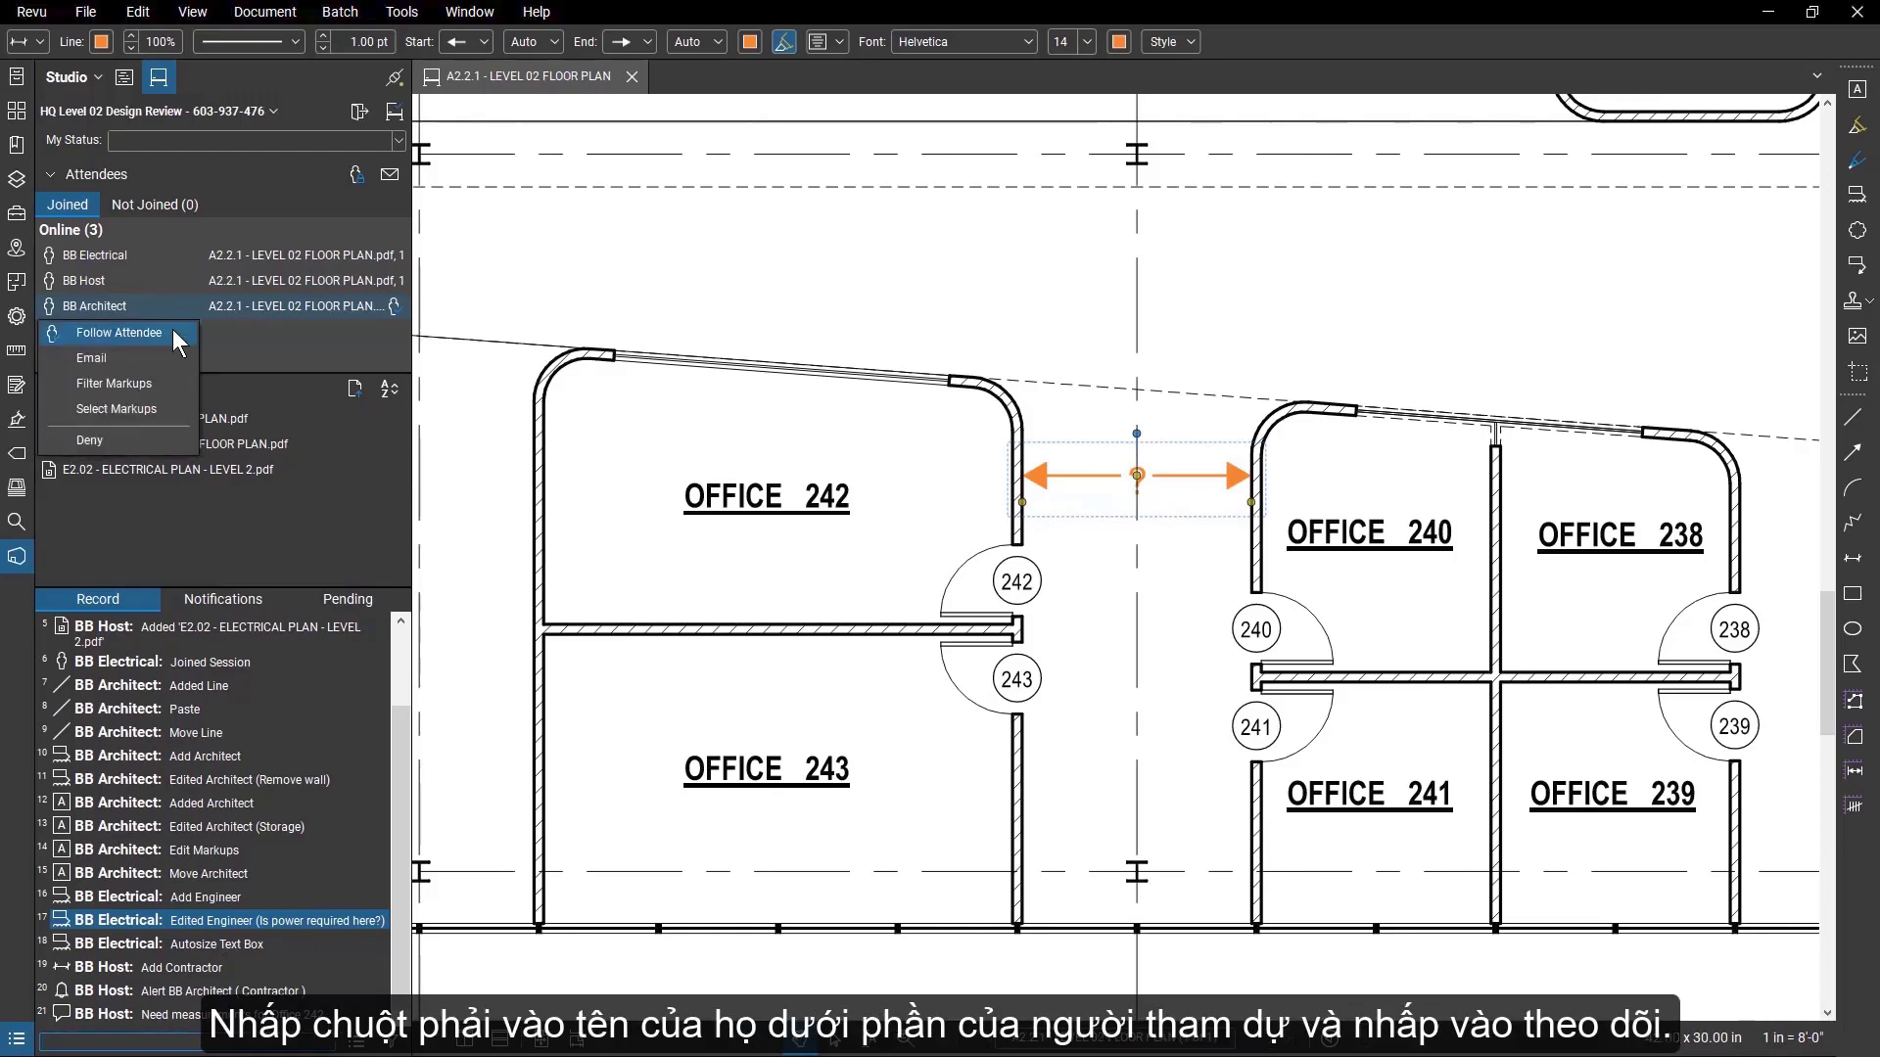
left_click(173, 331)
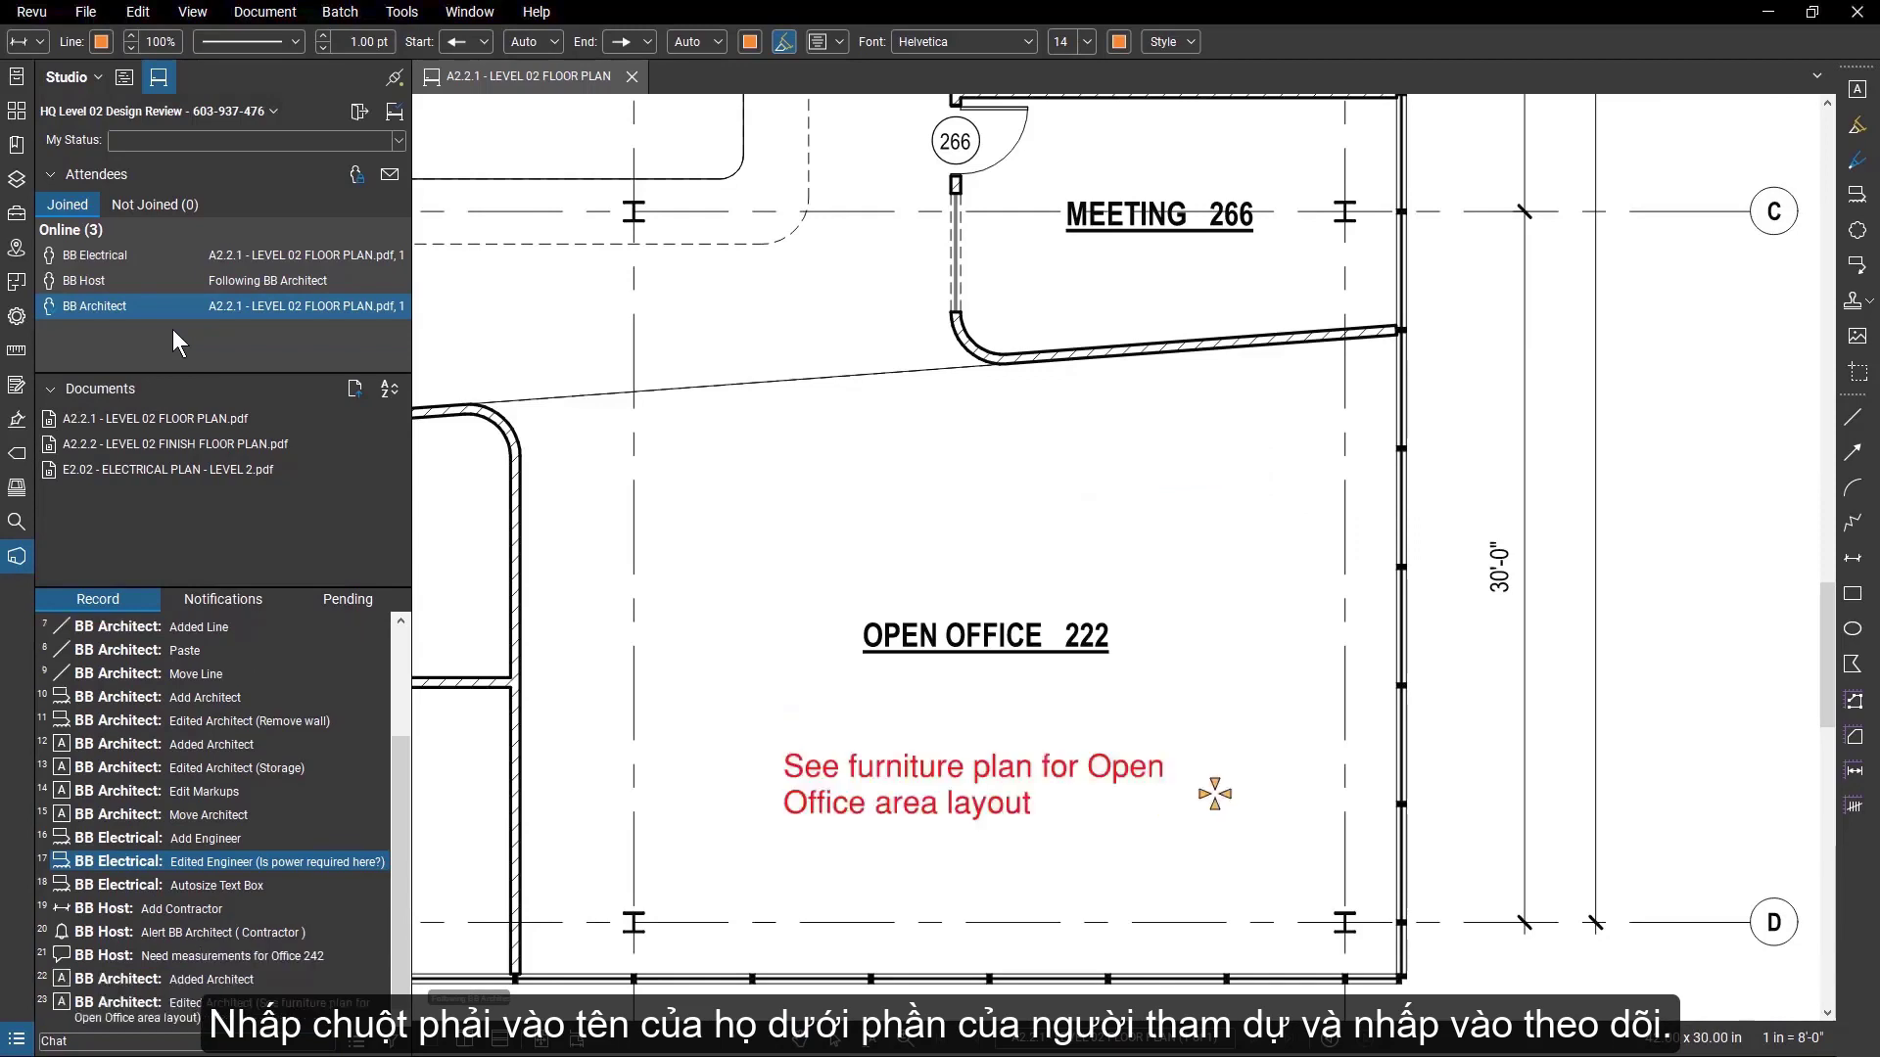
left_click(461, 338)
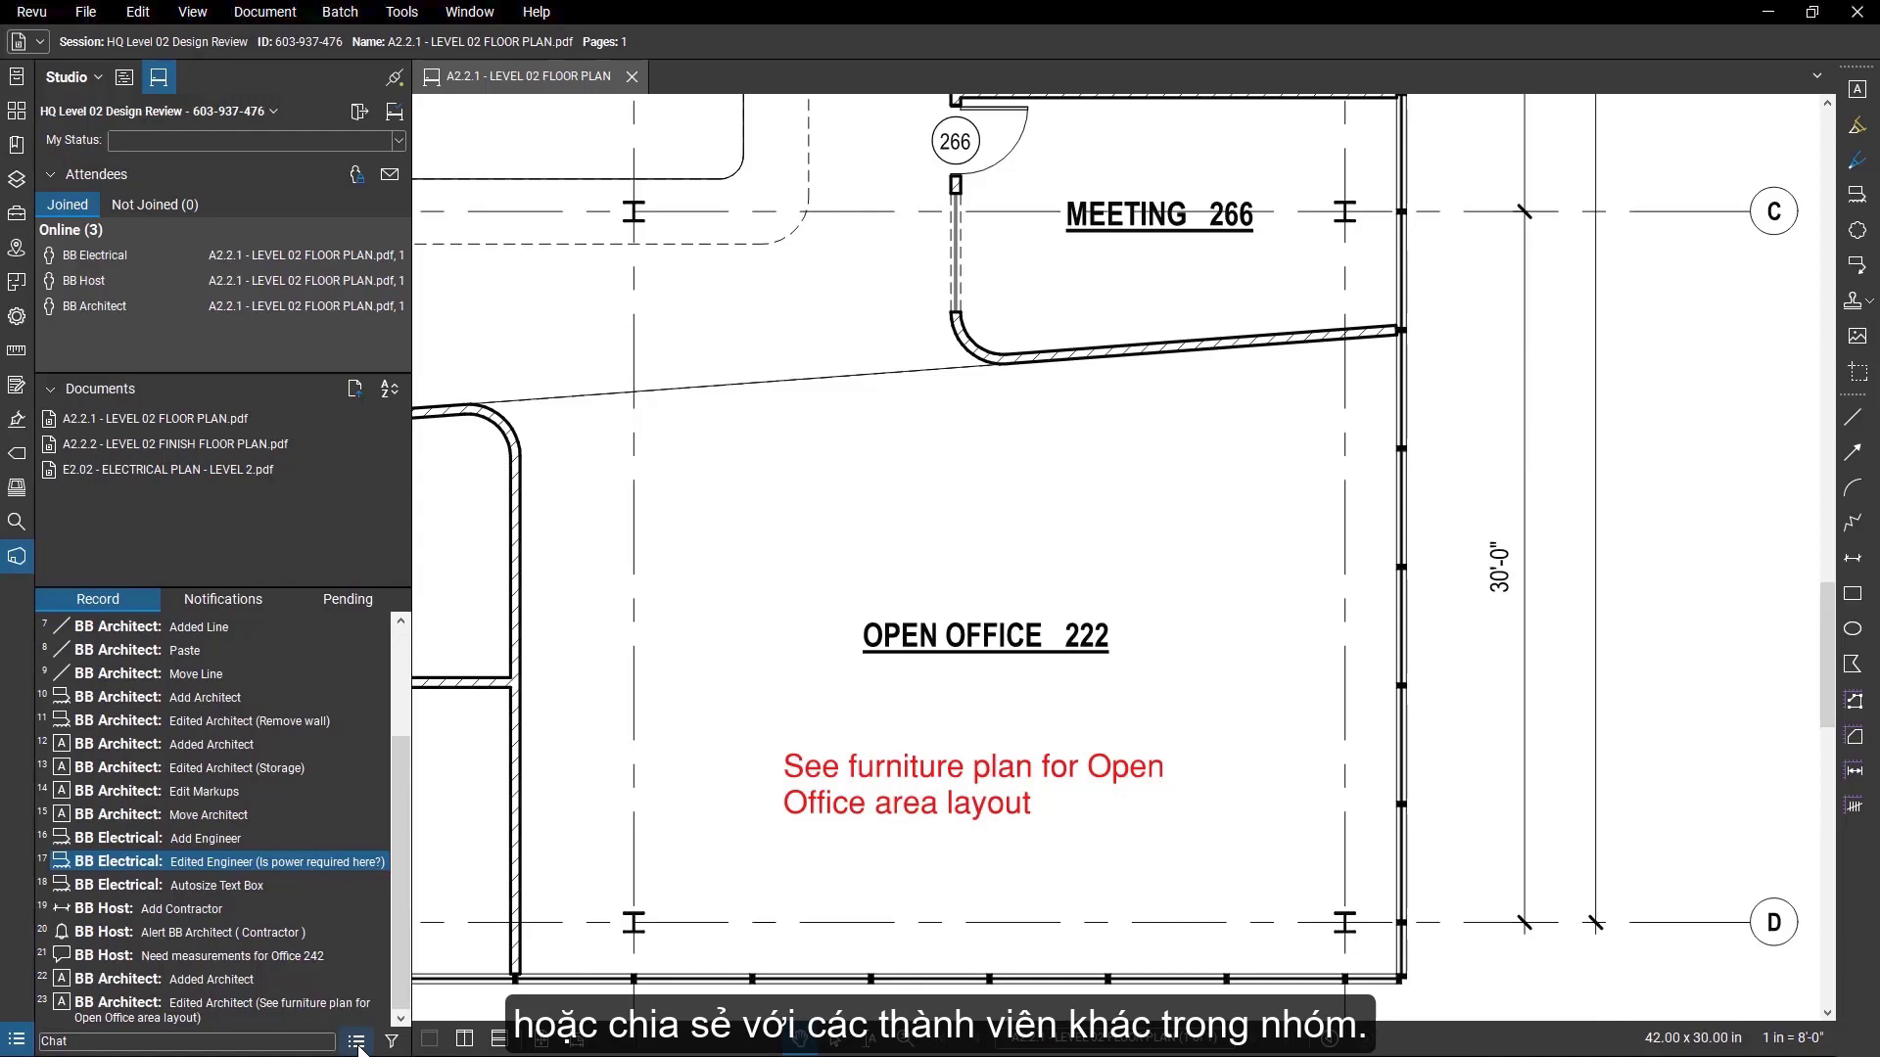
Generate a Record Summary session report, save it as "HQ Level 02 Design Review Report" and close the report.
left_click(357, 1044)
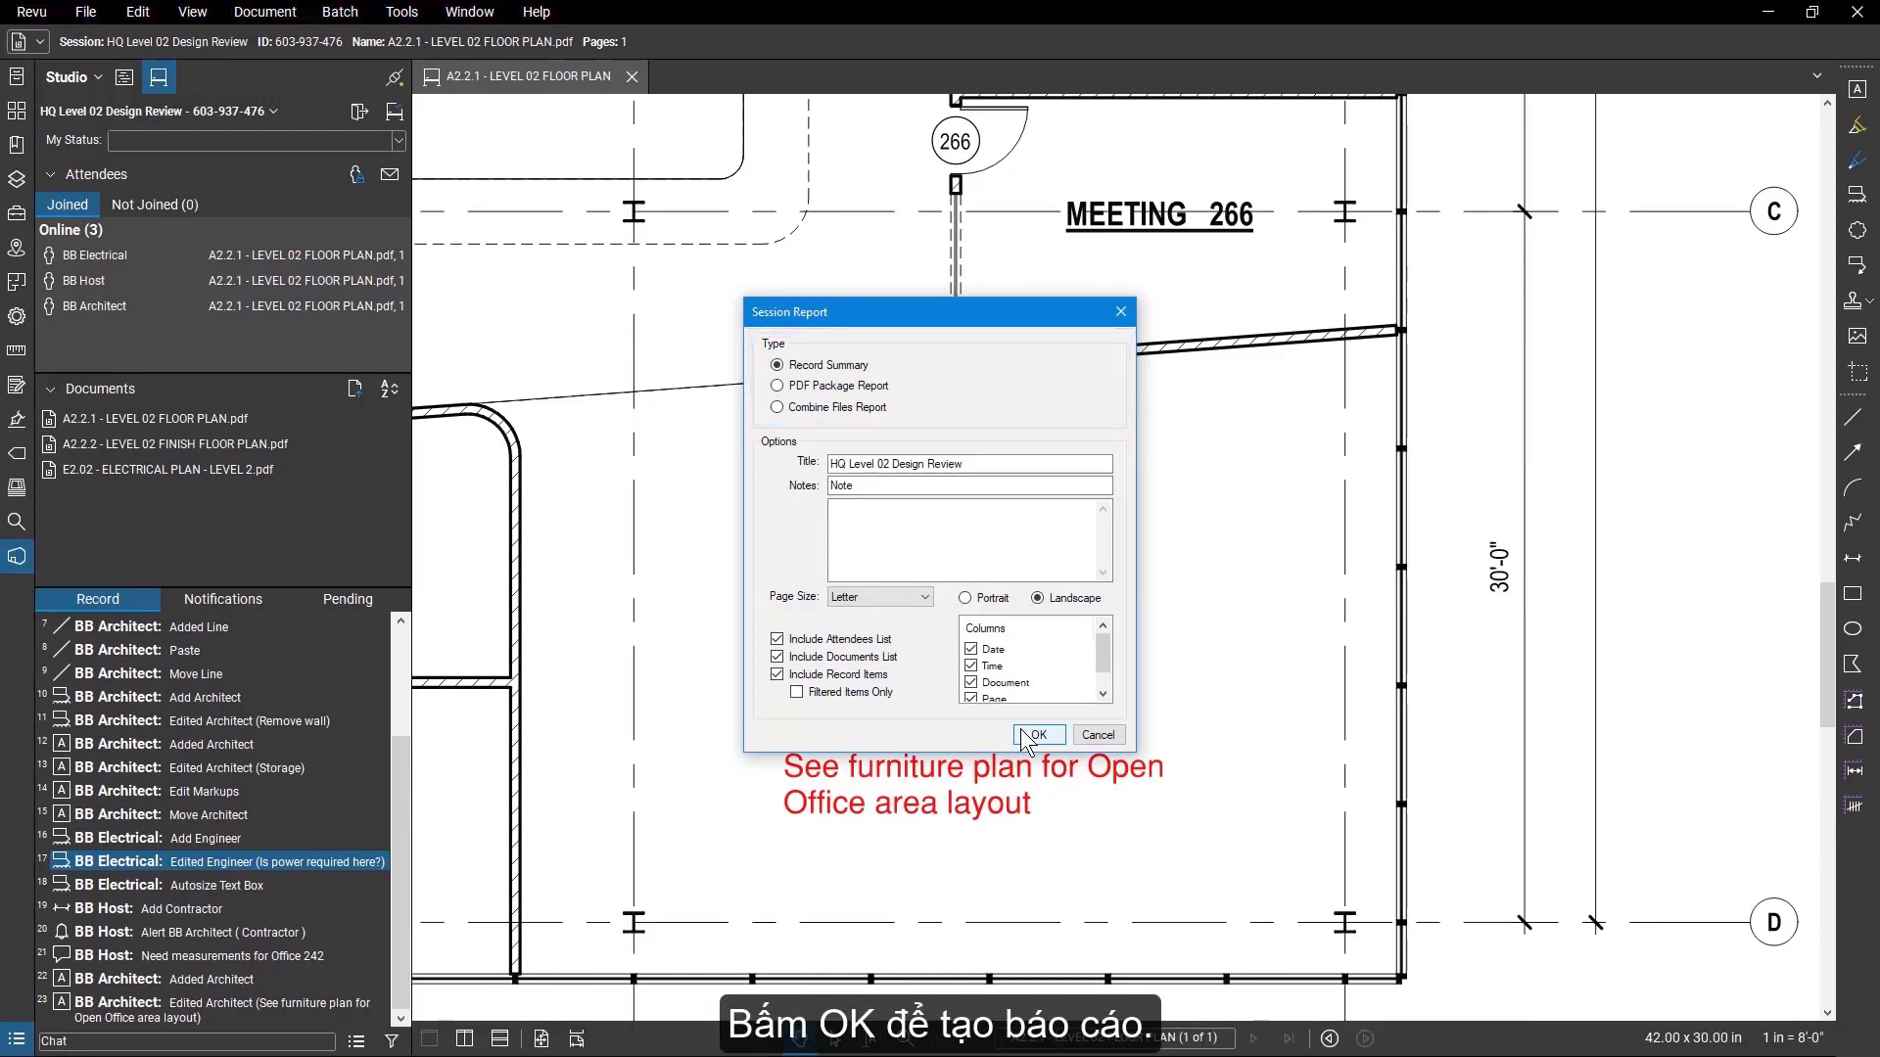
left_click(1033, 736)
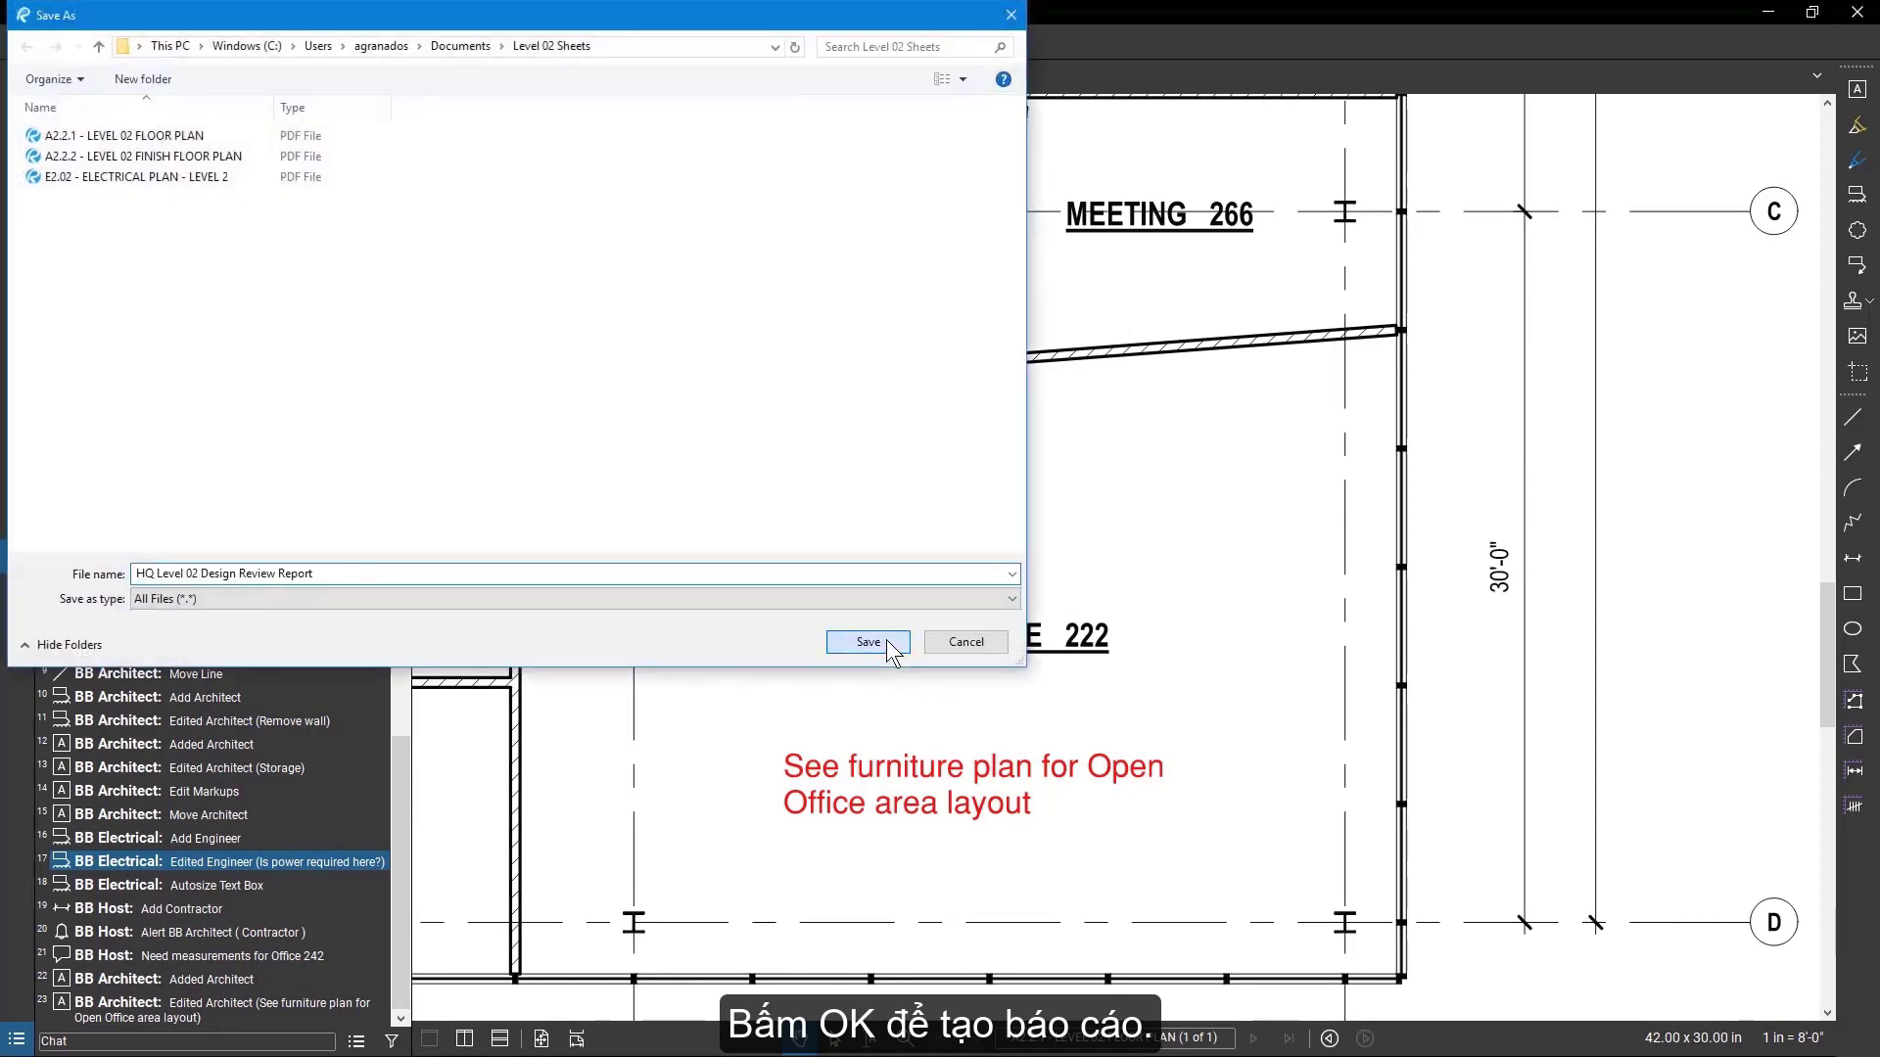
left_click(869, 642)
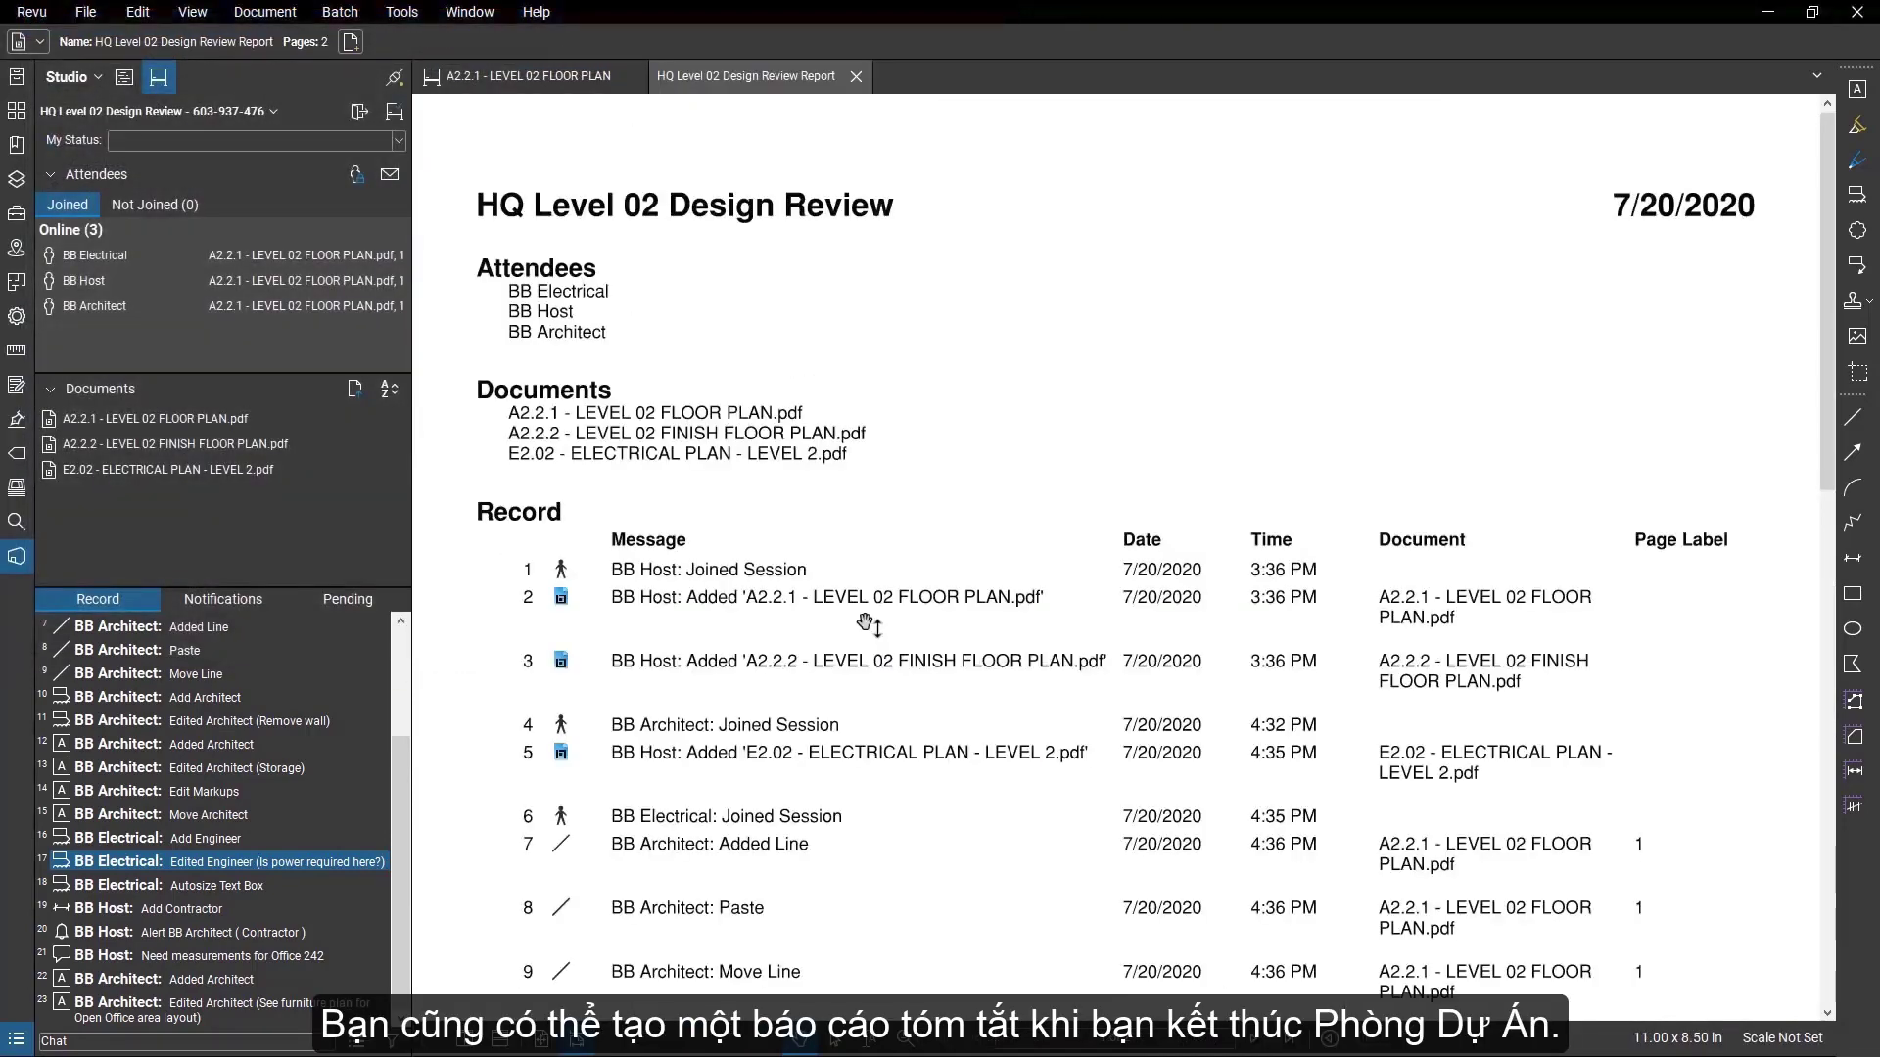
left_click(856, 77)
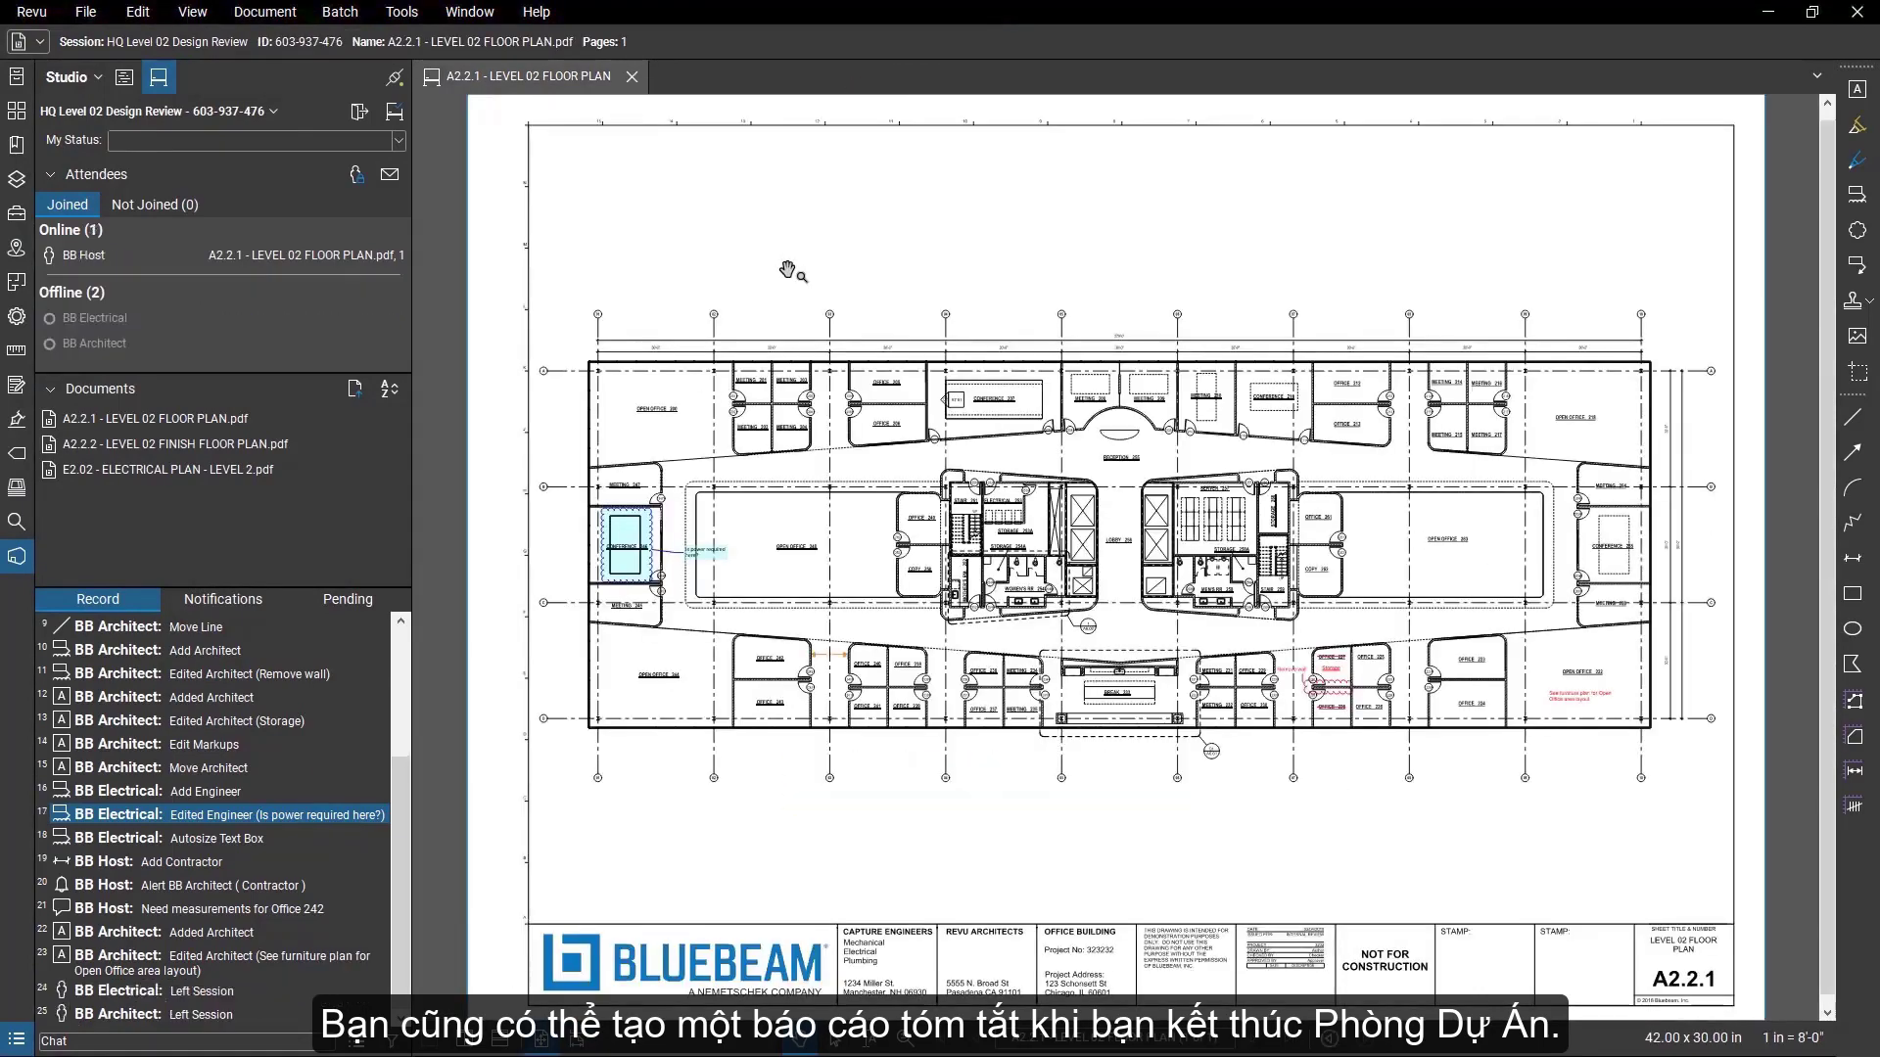
Finish the session with all attendees' markups, saving files in the Documents folder, closing files after finishing and generating a report.
left_click(392, 127)
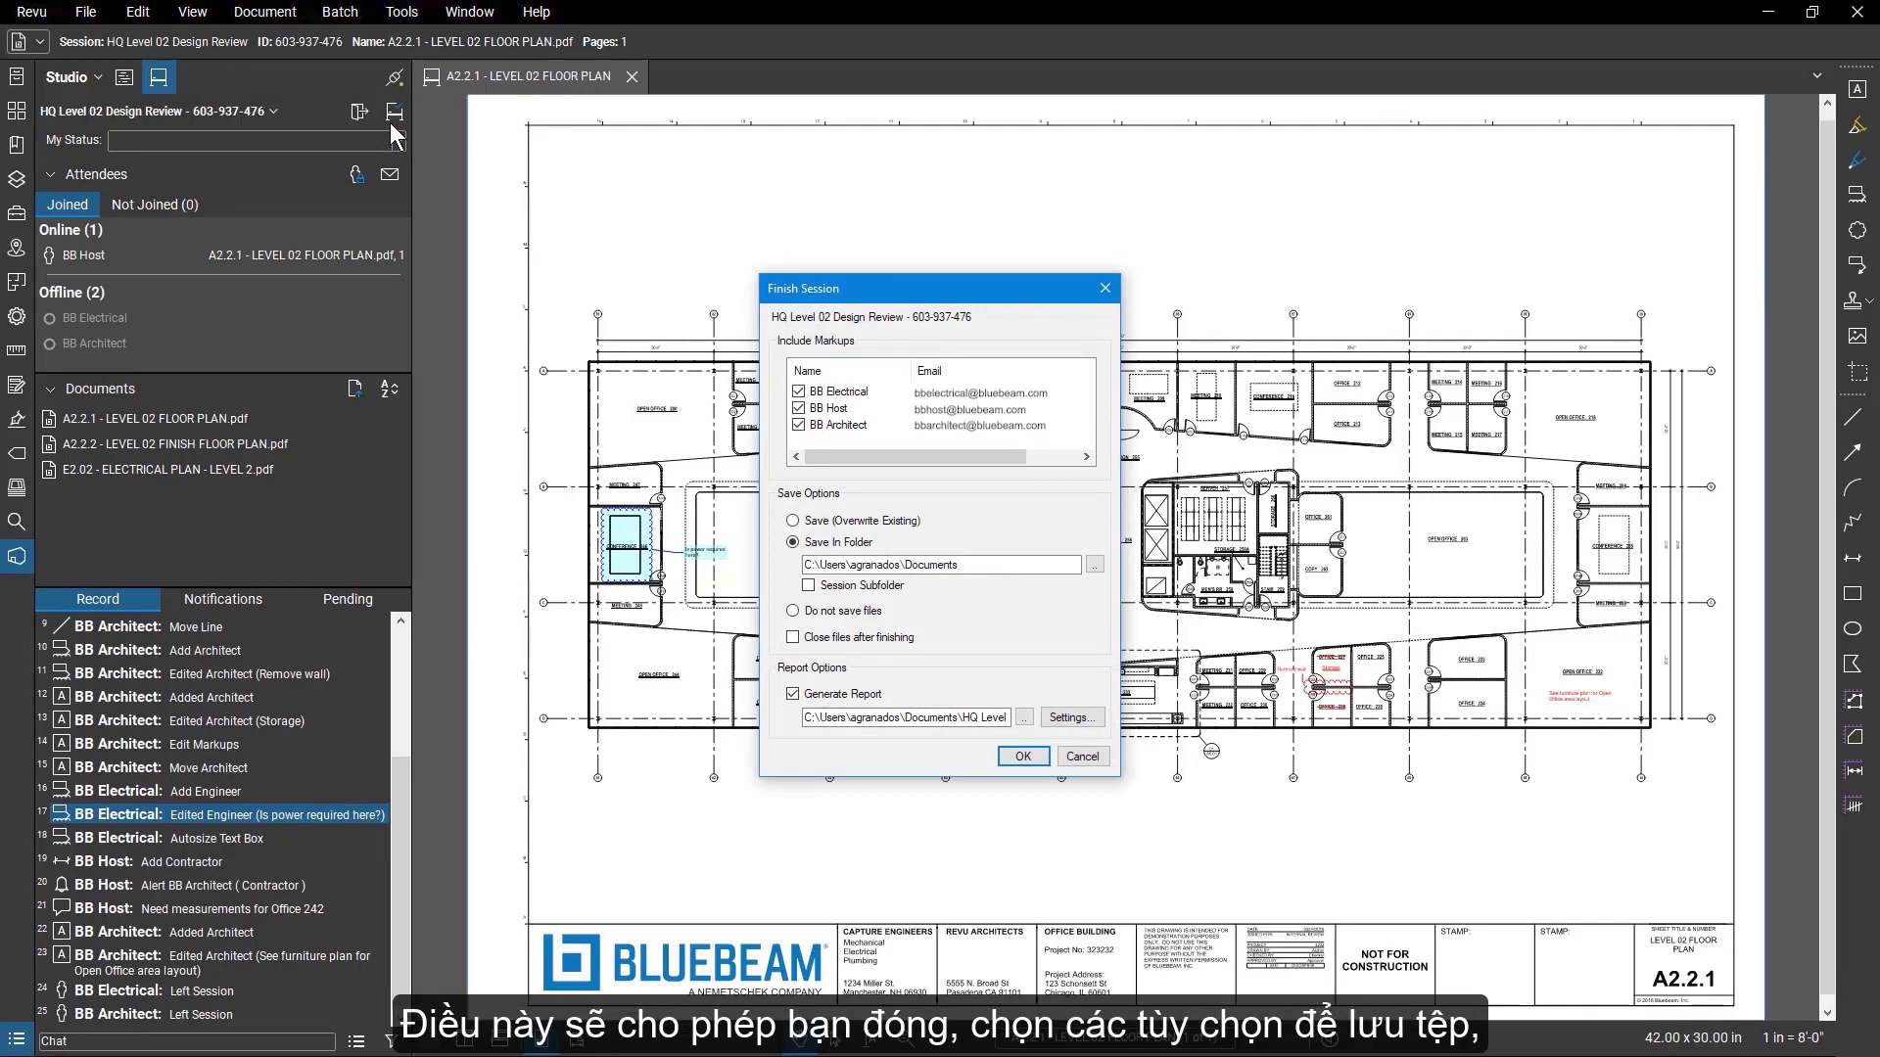
left_click(793, 637)
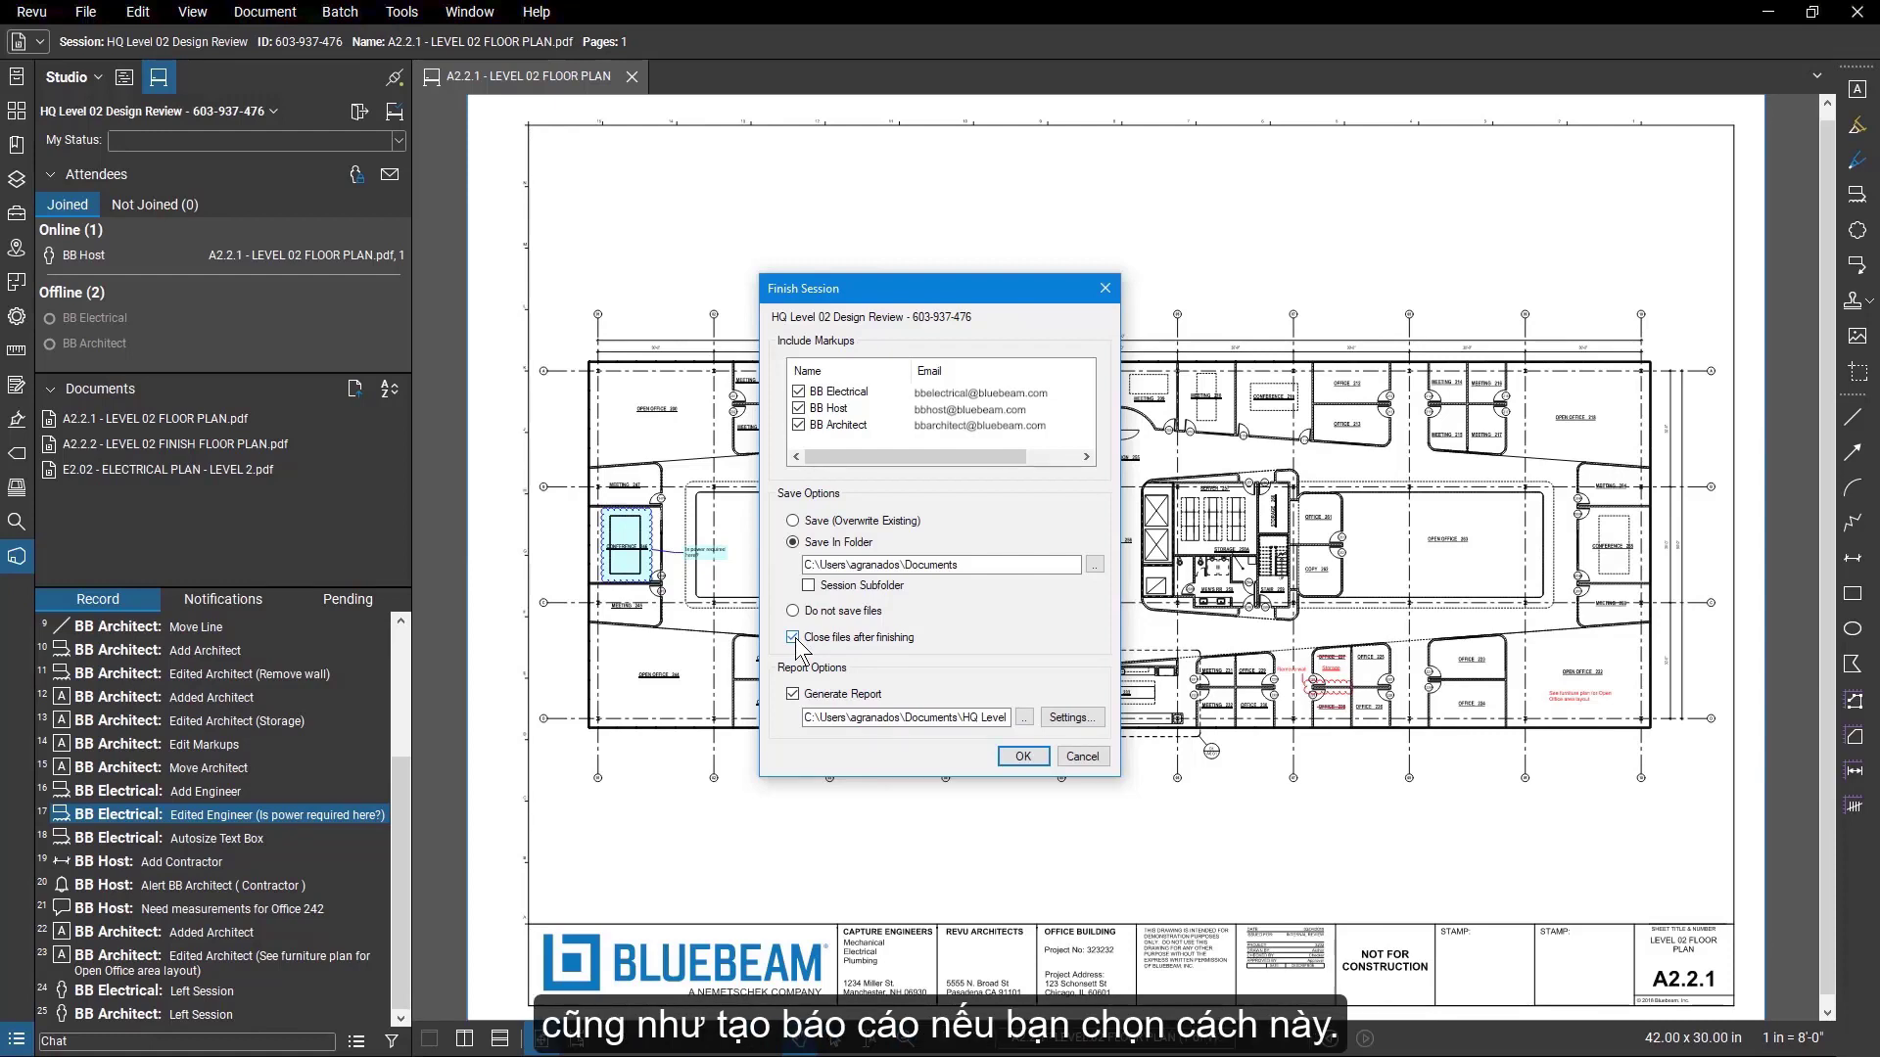
left_click(1016, 754)
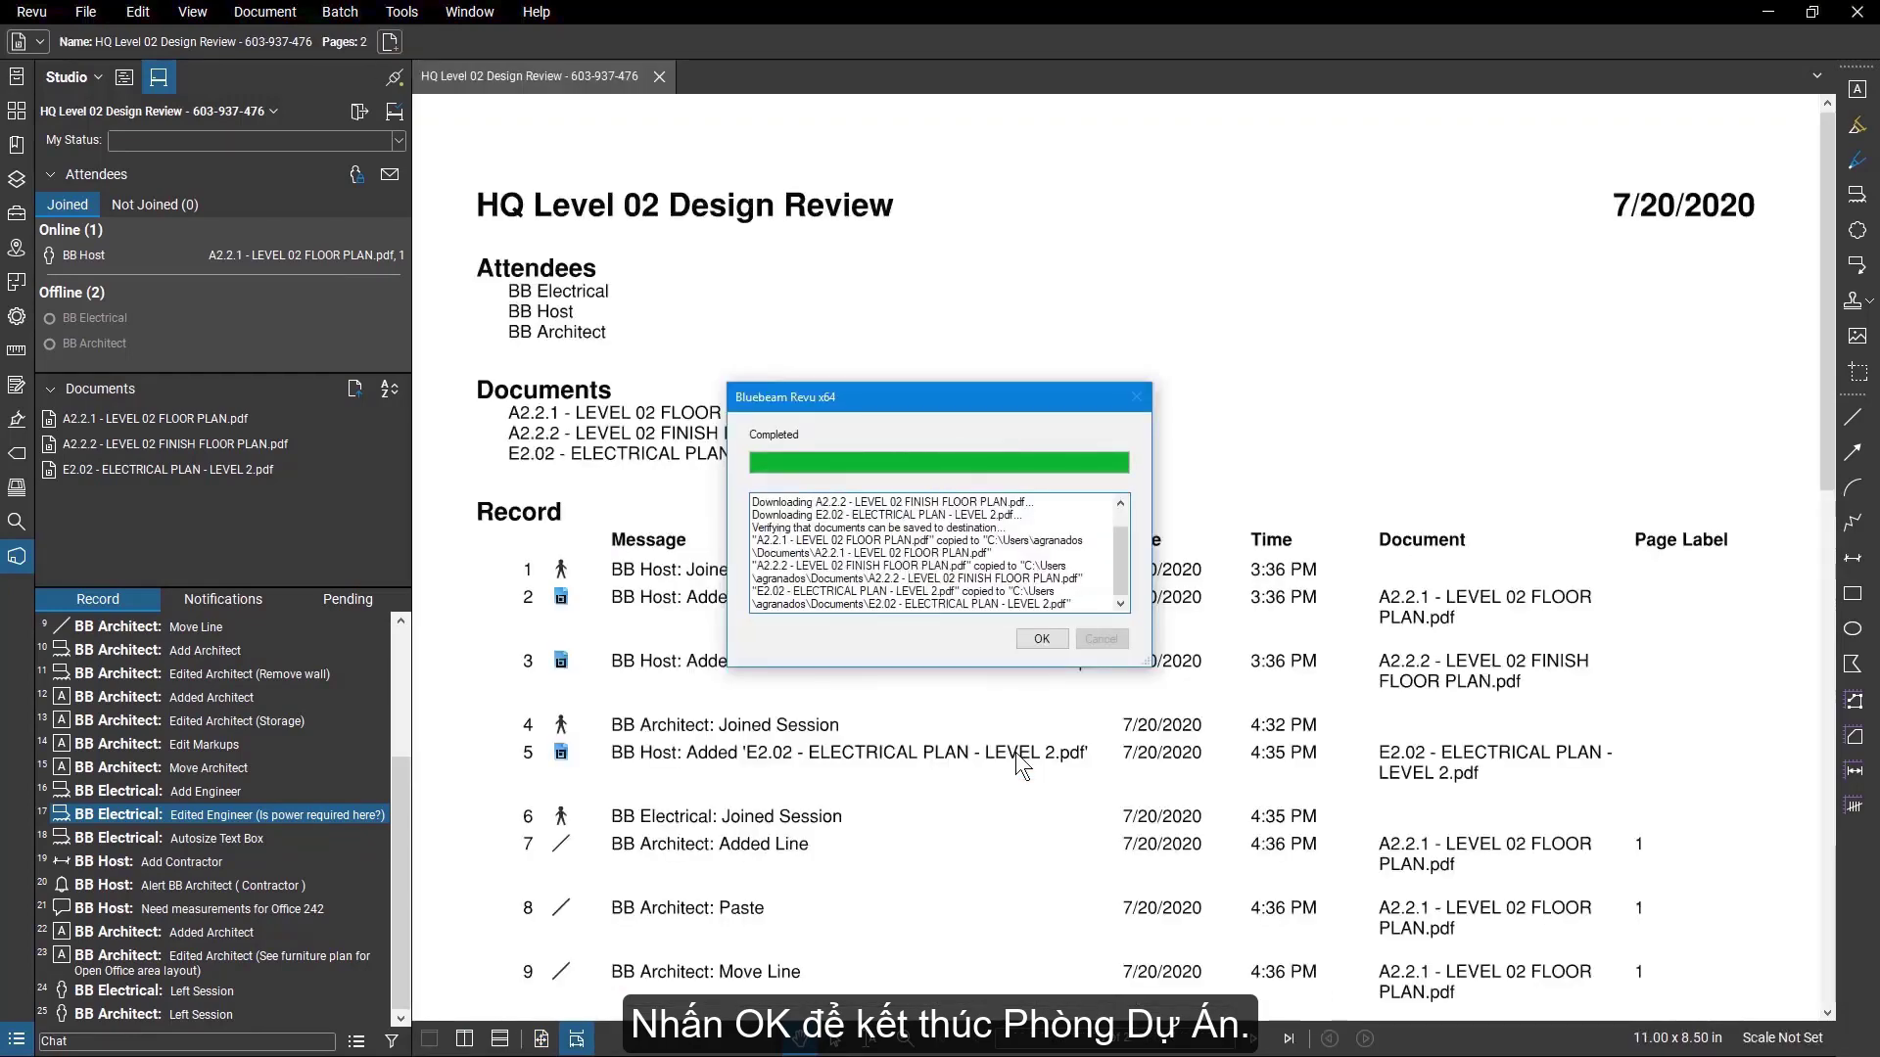